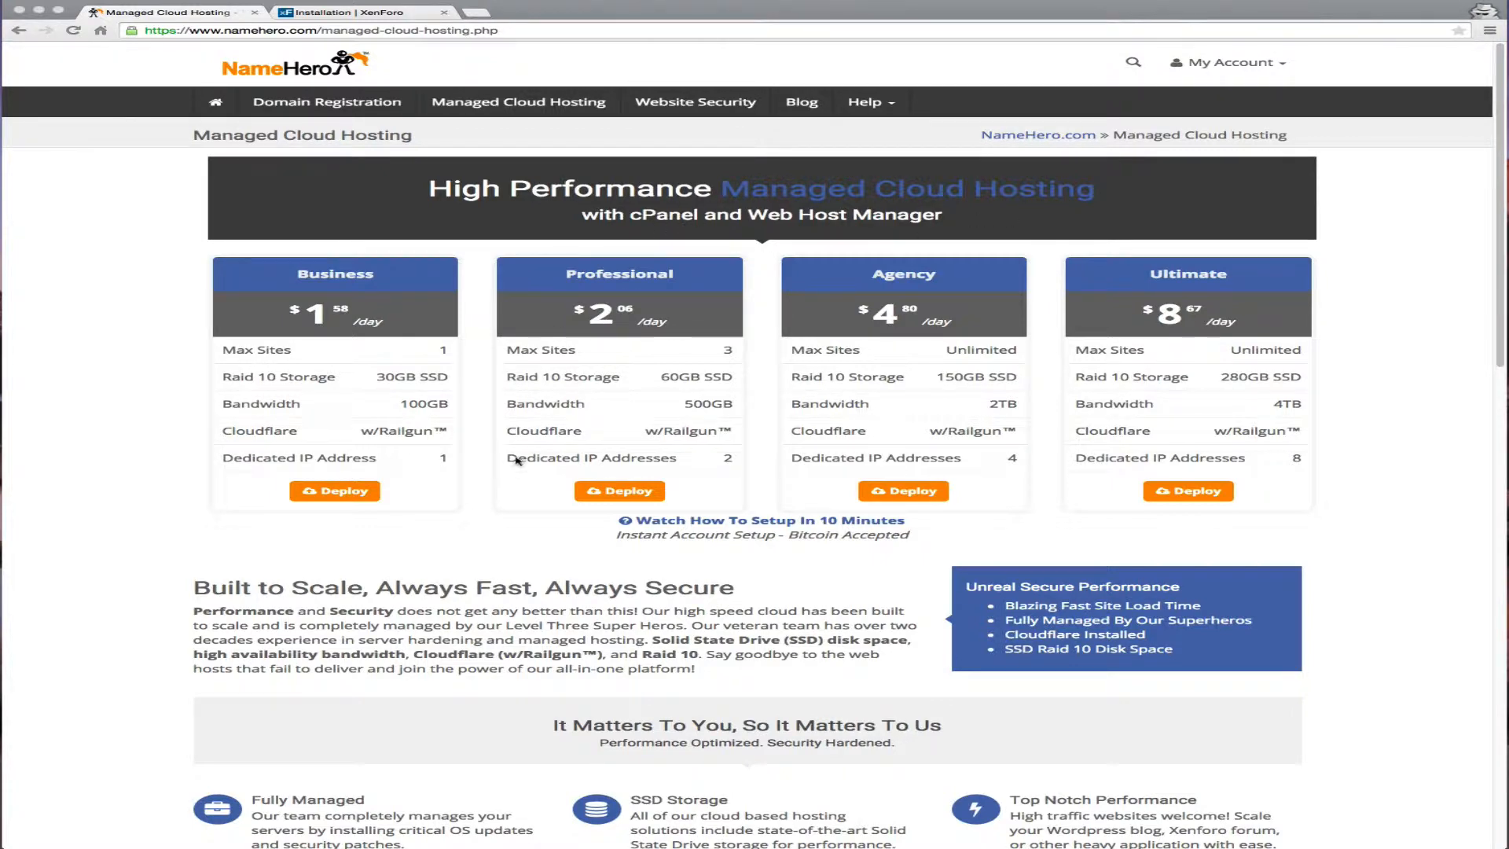
Scroll through NameHero's hosting plans to compare the options
scroll(518, 459, down, 5)
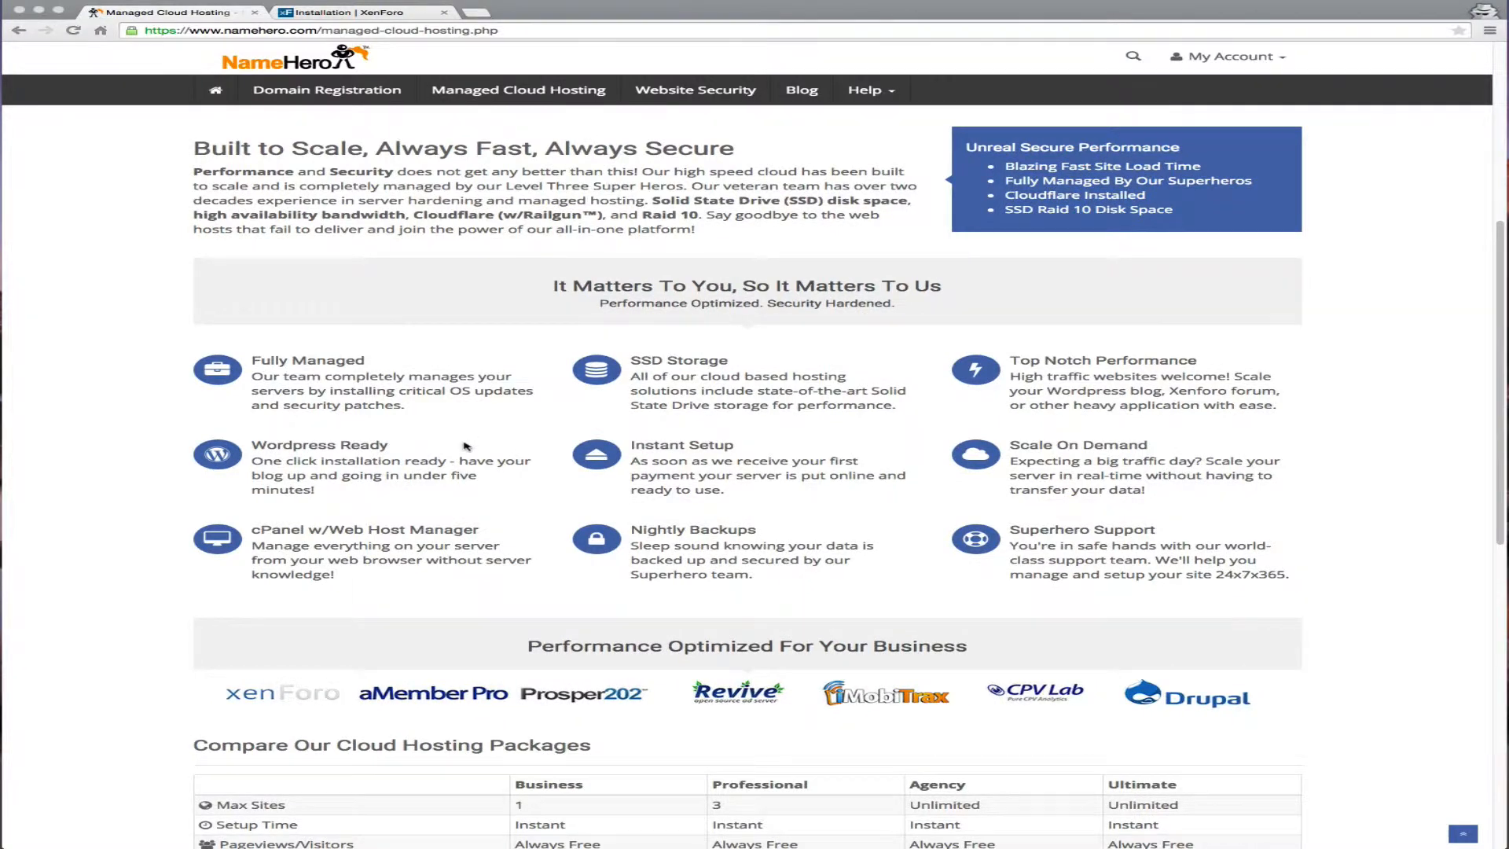
scroll(466, 445, down, 1)
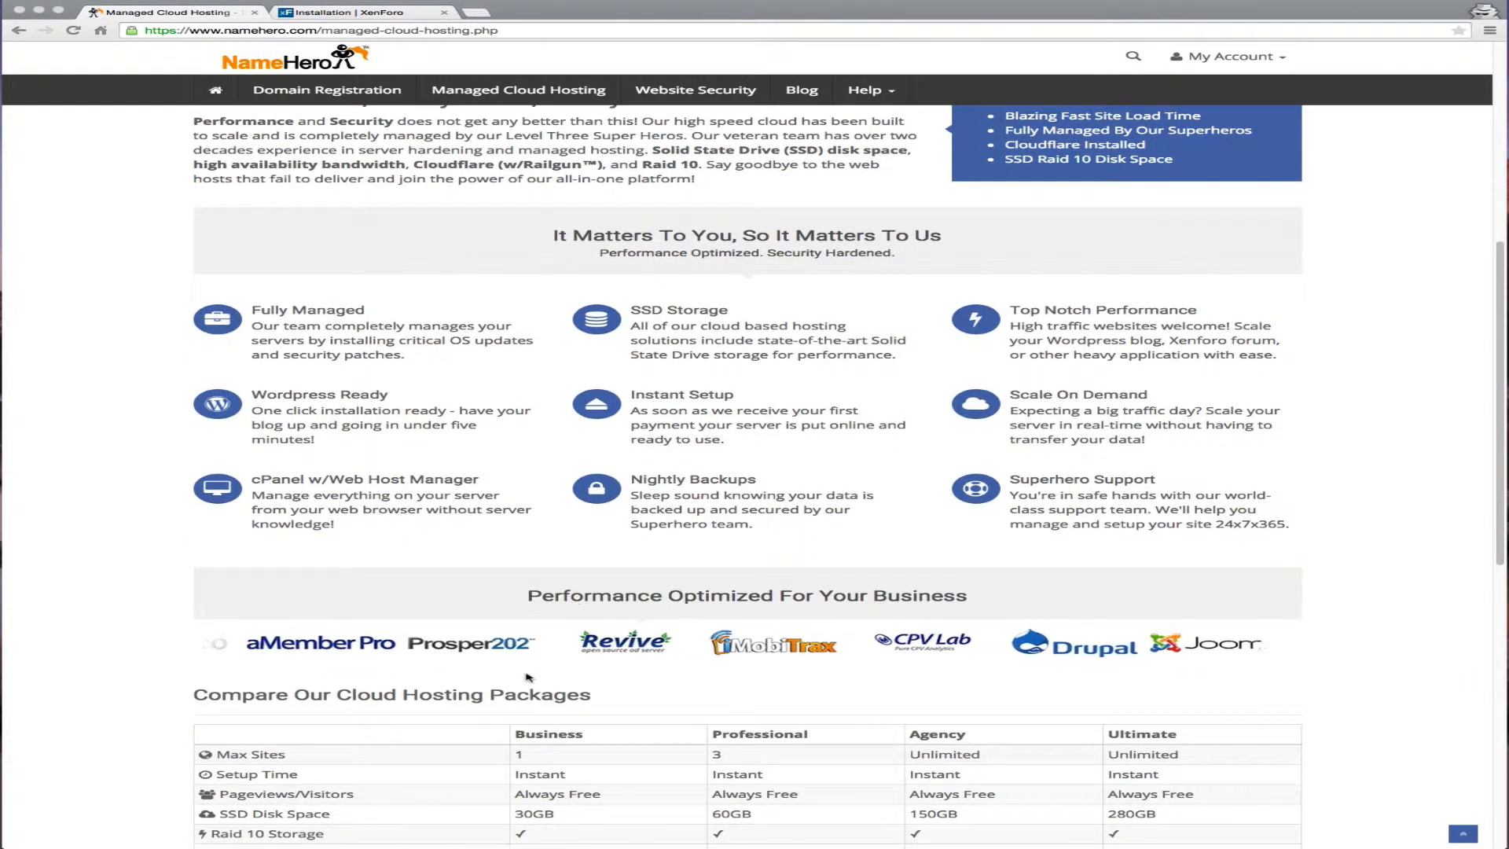
scroll(753, 587, down, 3)
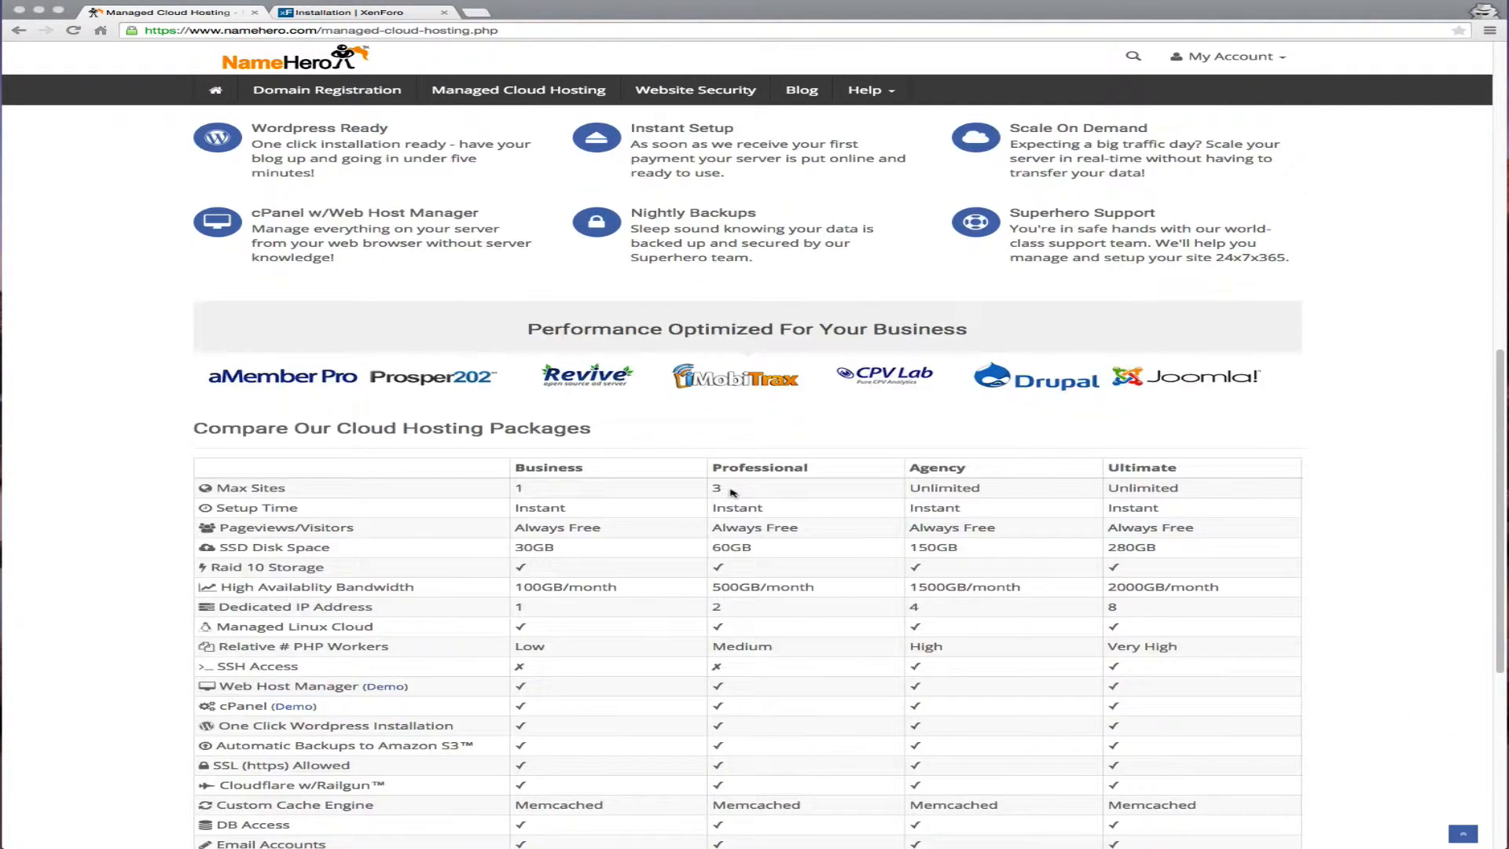
scroll(597, 483, down, 5)
scroll(492, 472, up, 14)
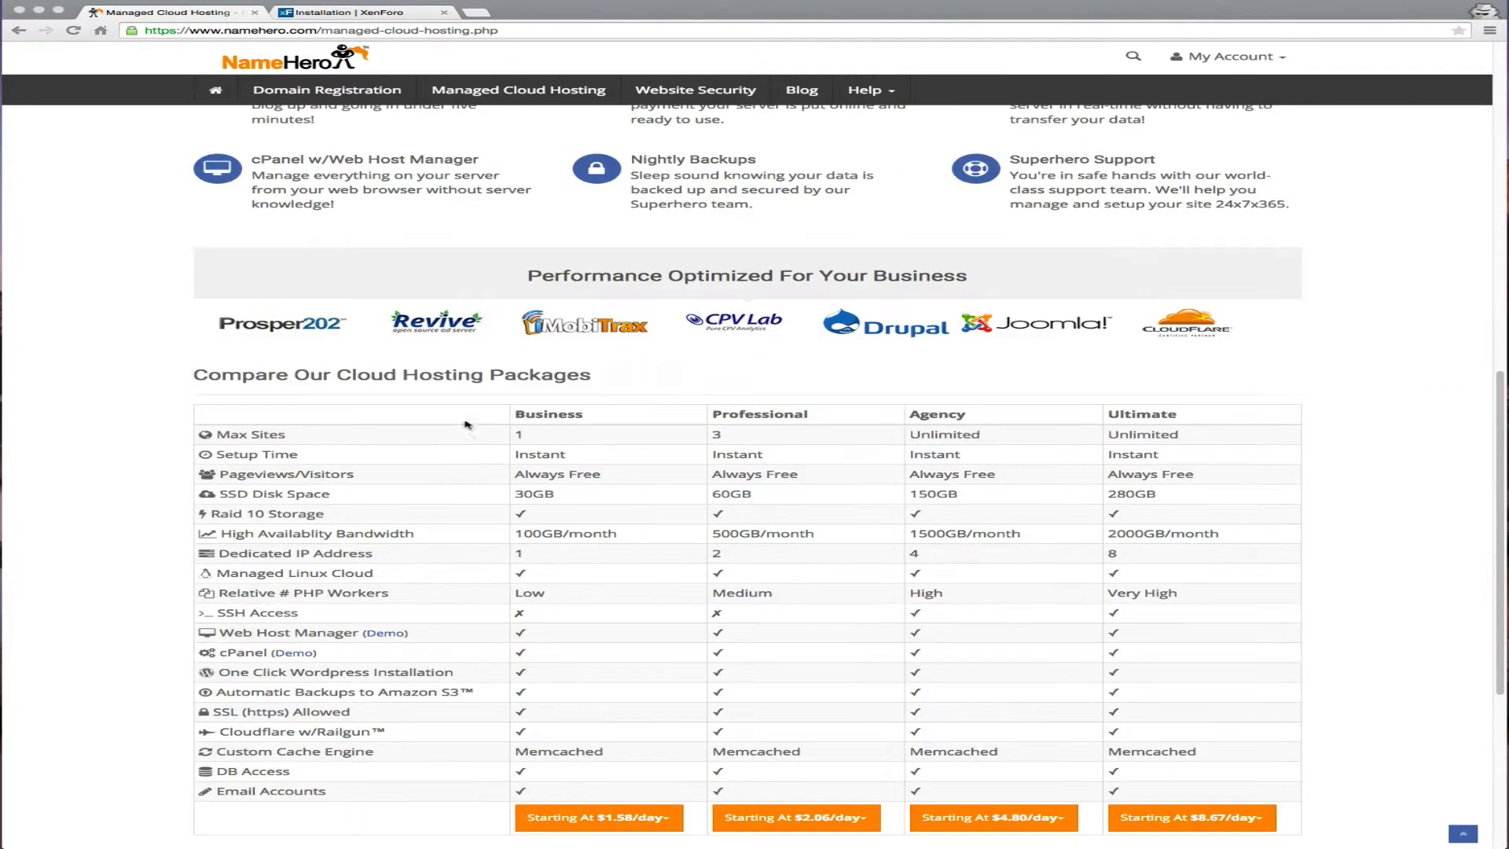
scroll(493, 480, up, 2)
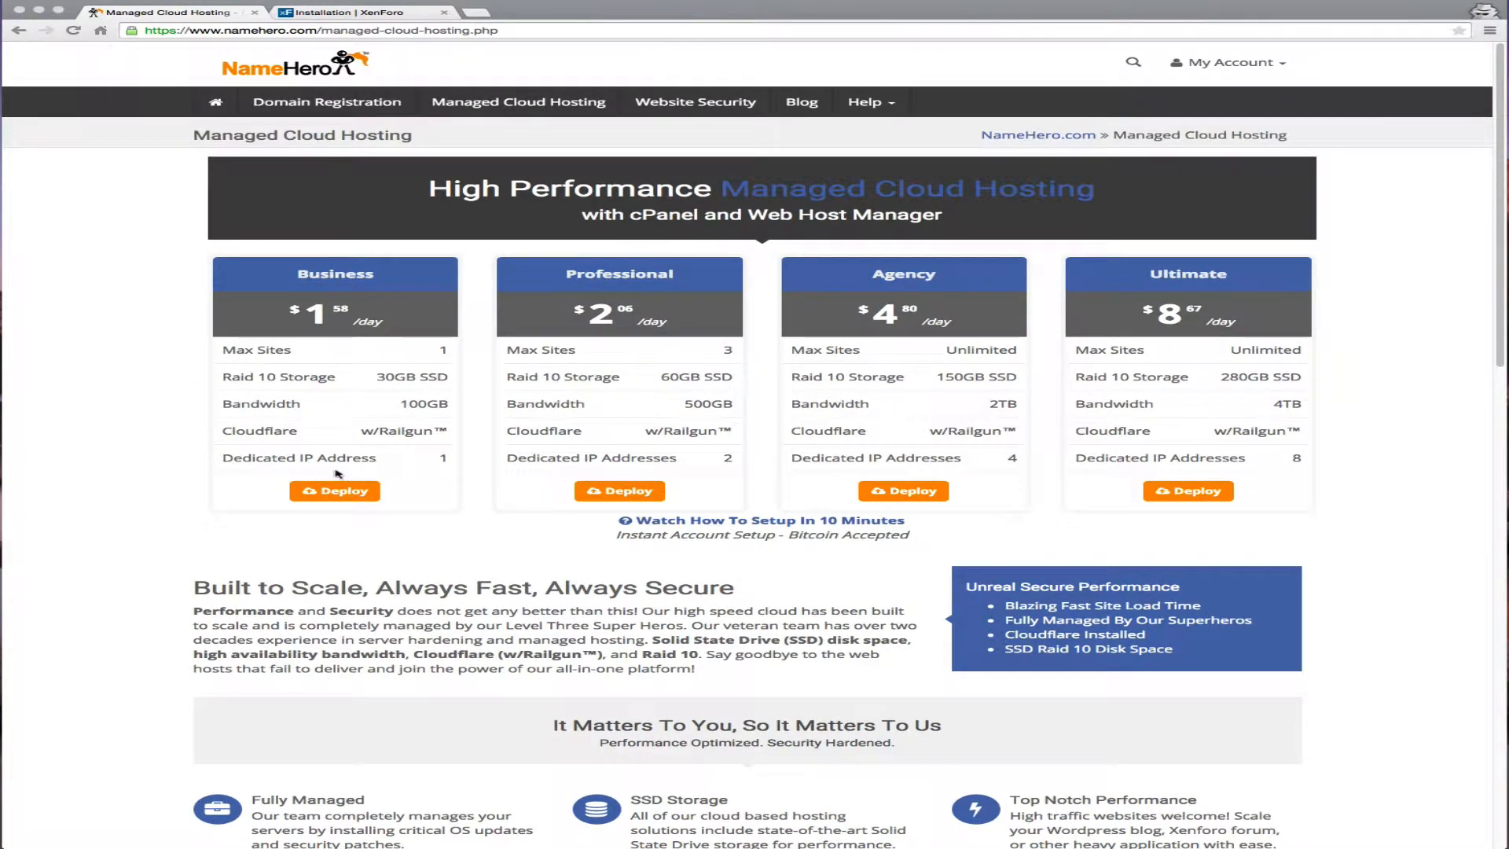
click(449, 511)
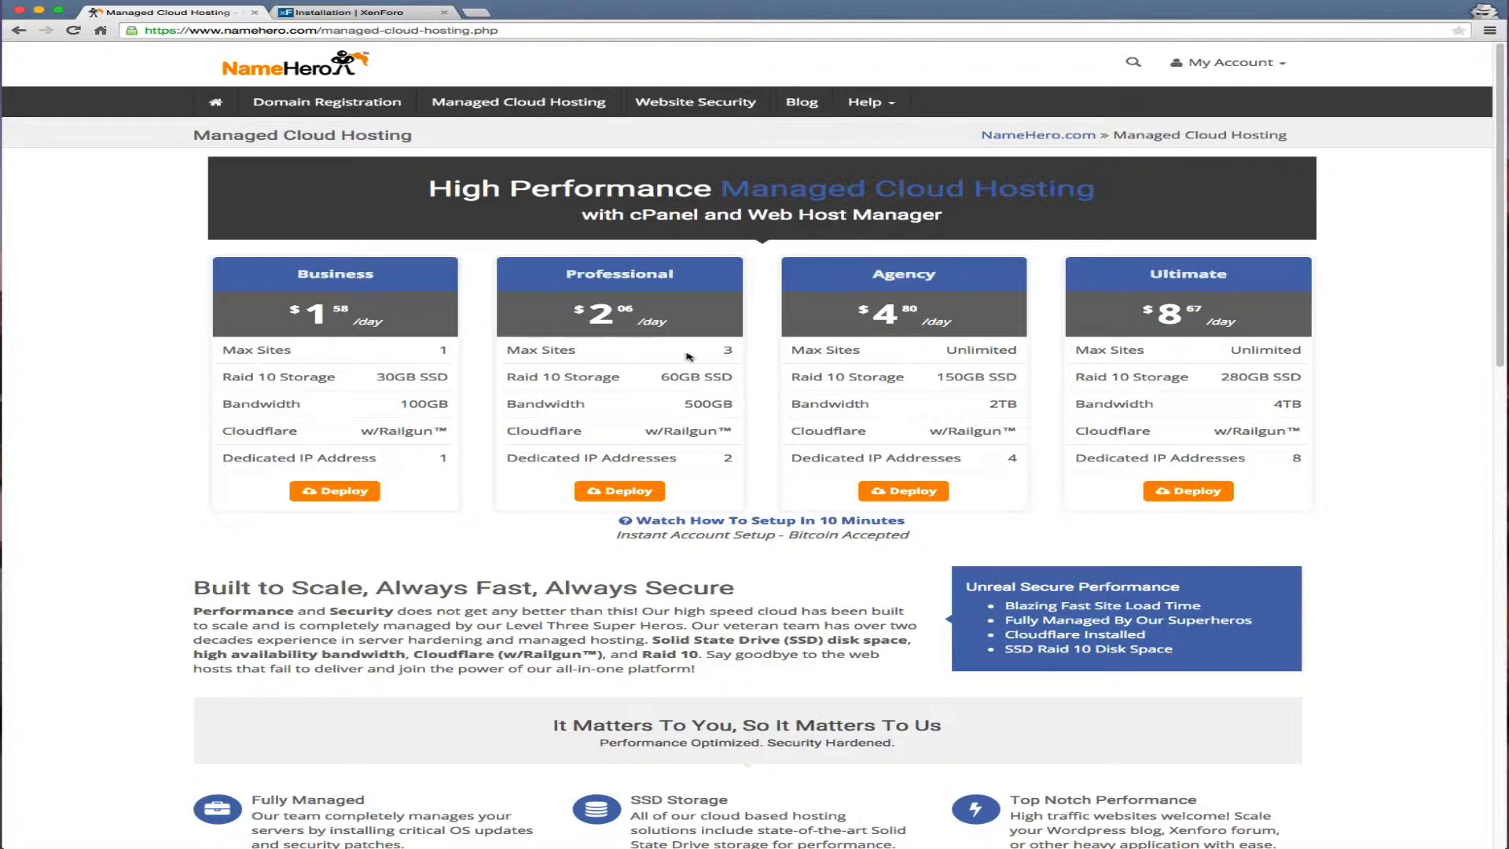
Order the Business Managed Cloud plan for the existing domain namehero.org
click(345, 494)
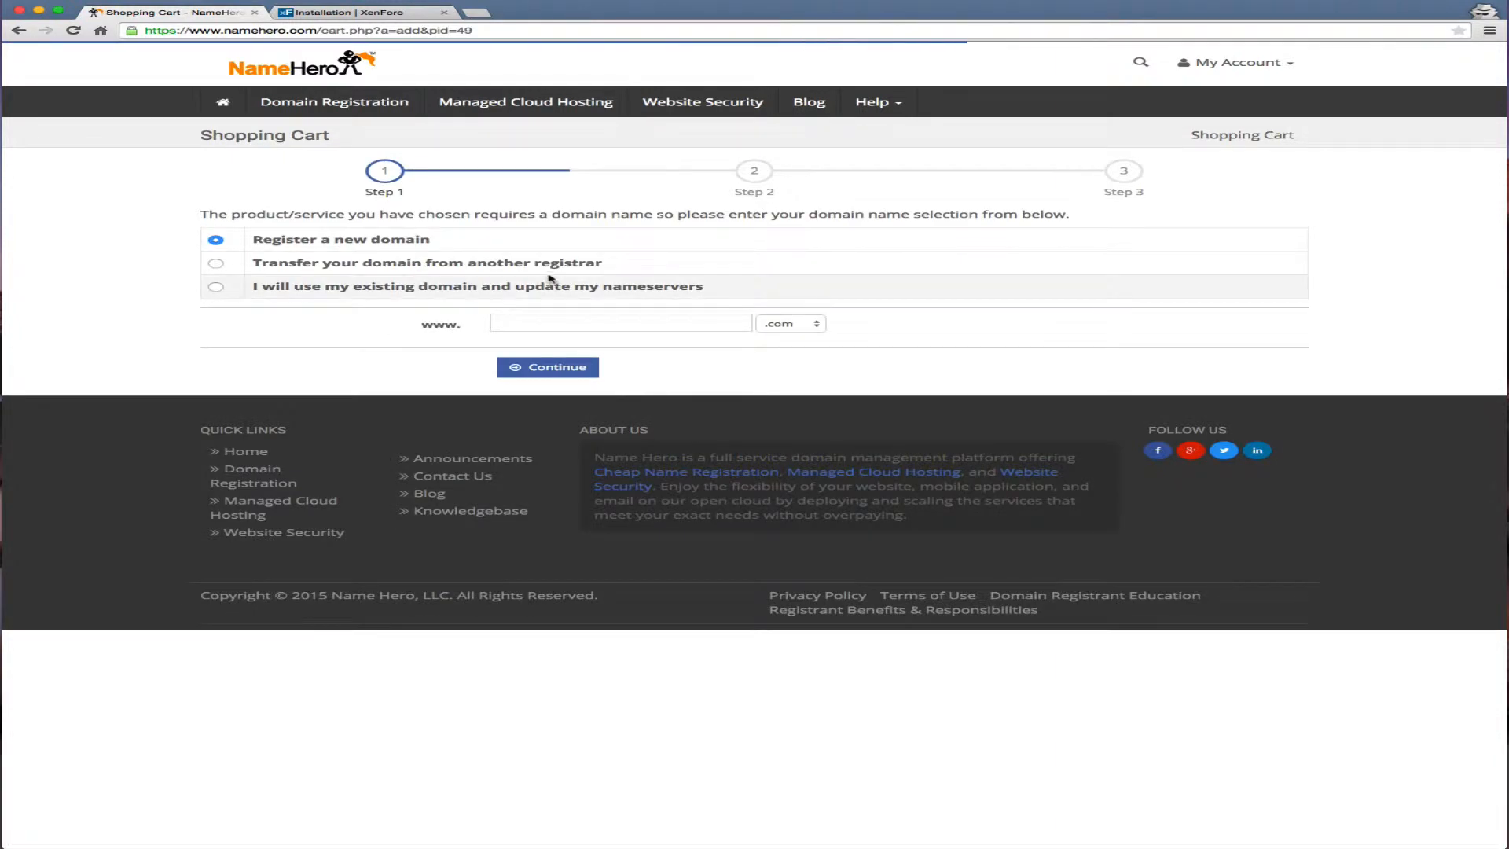
click(543, 286)
click(563, 319)
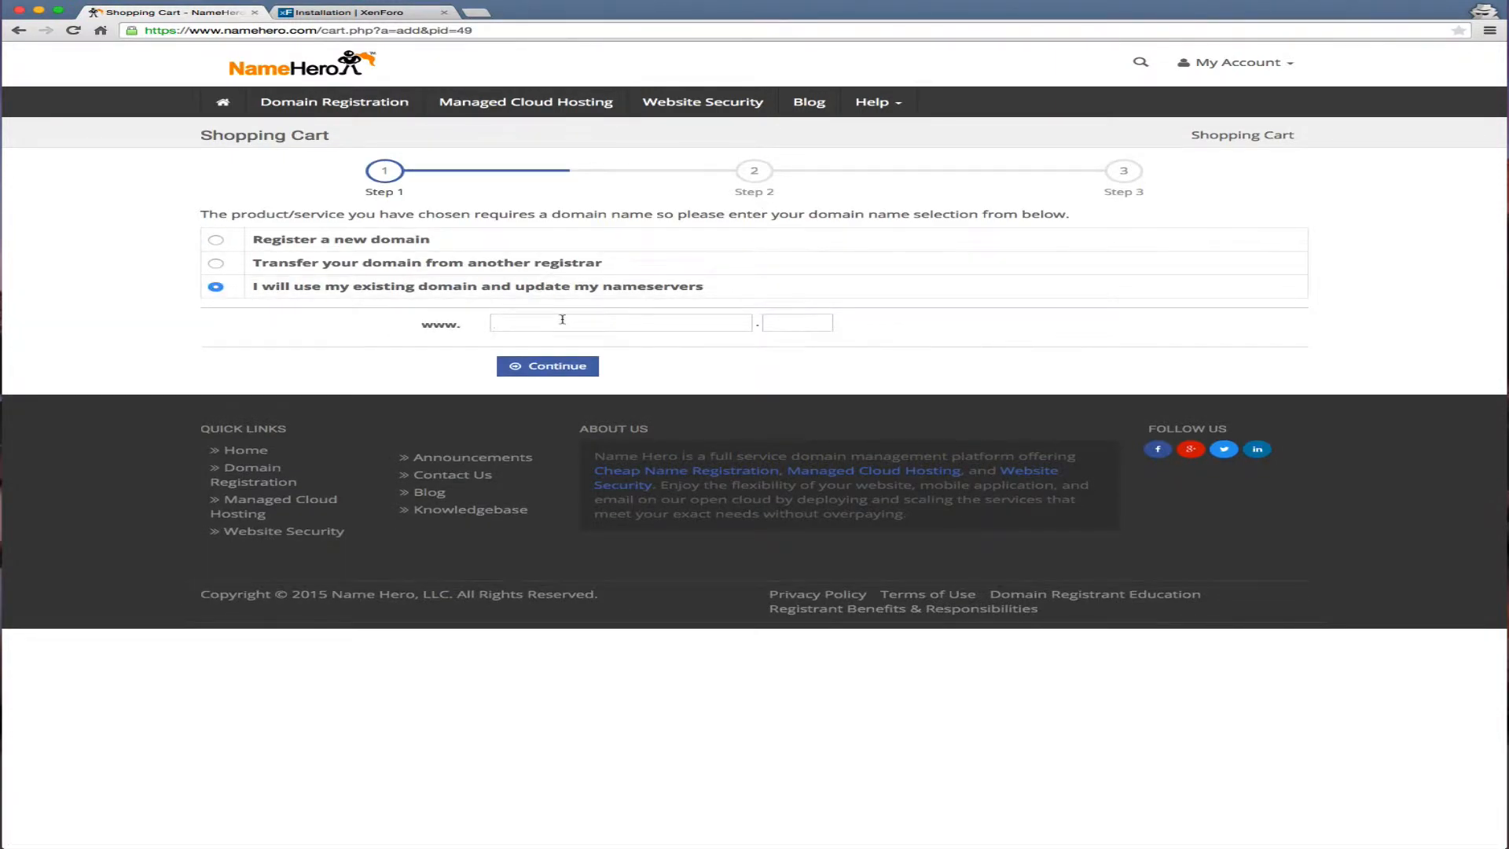
text(namehero)
key(Tab)
text(org)
click(555, 365)
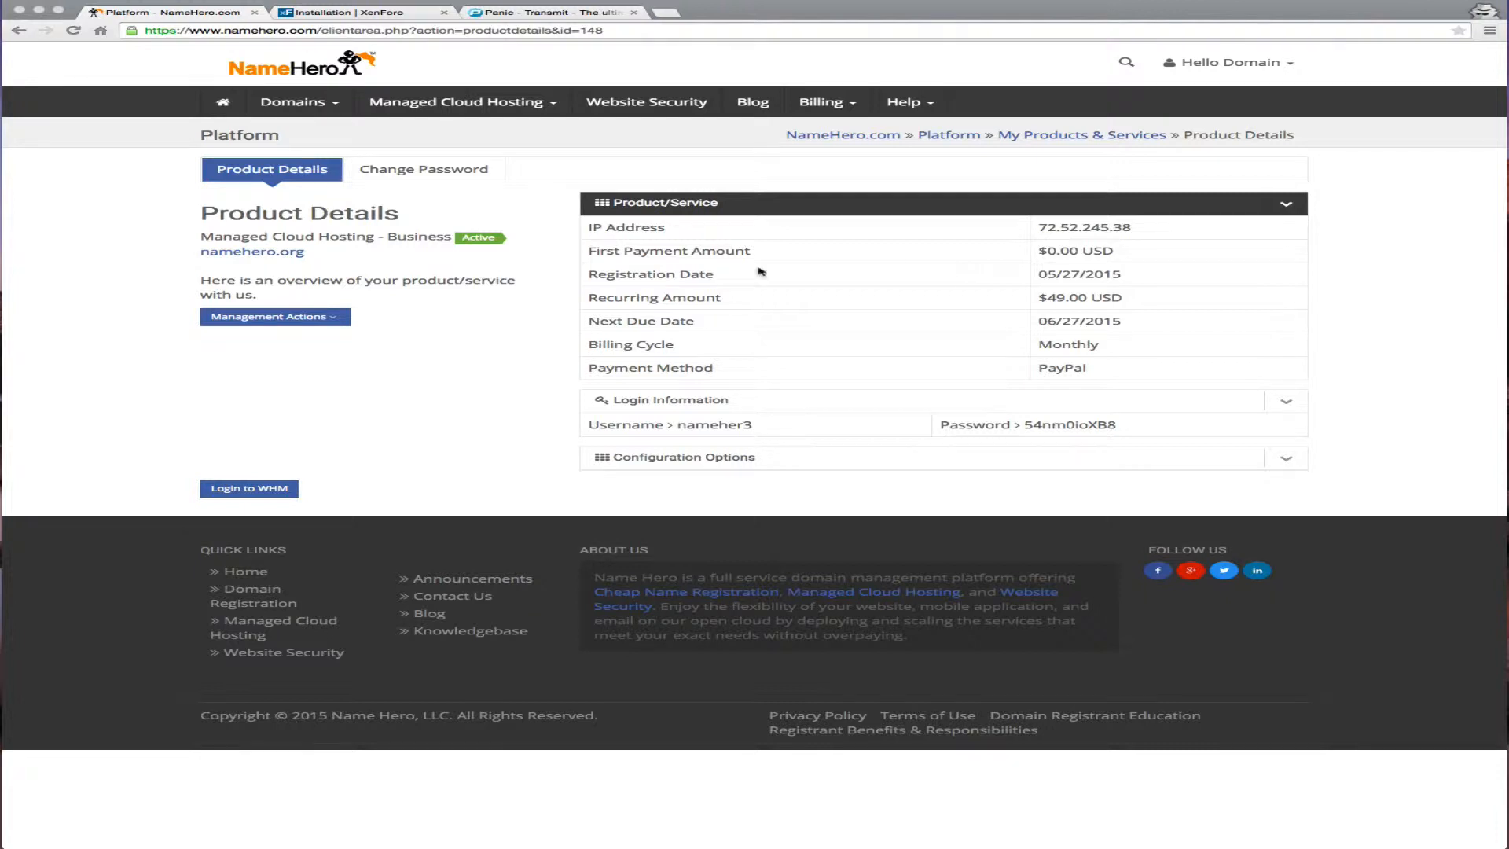
Log in to WHM from the namehero.org Business plan's Product Details page
drag(314, 253, 194, 252)
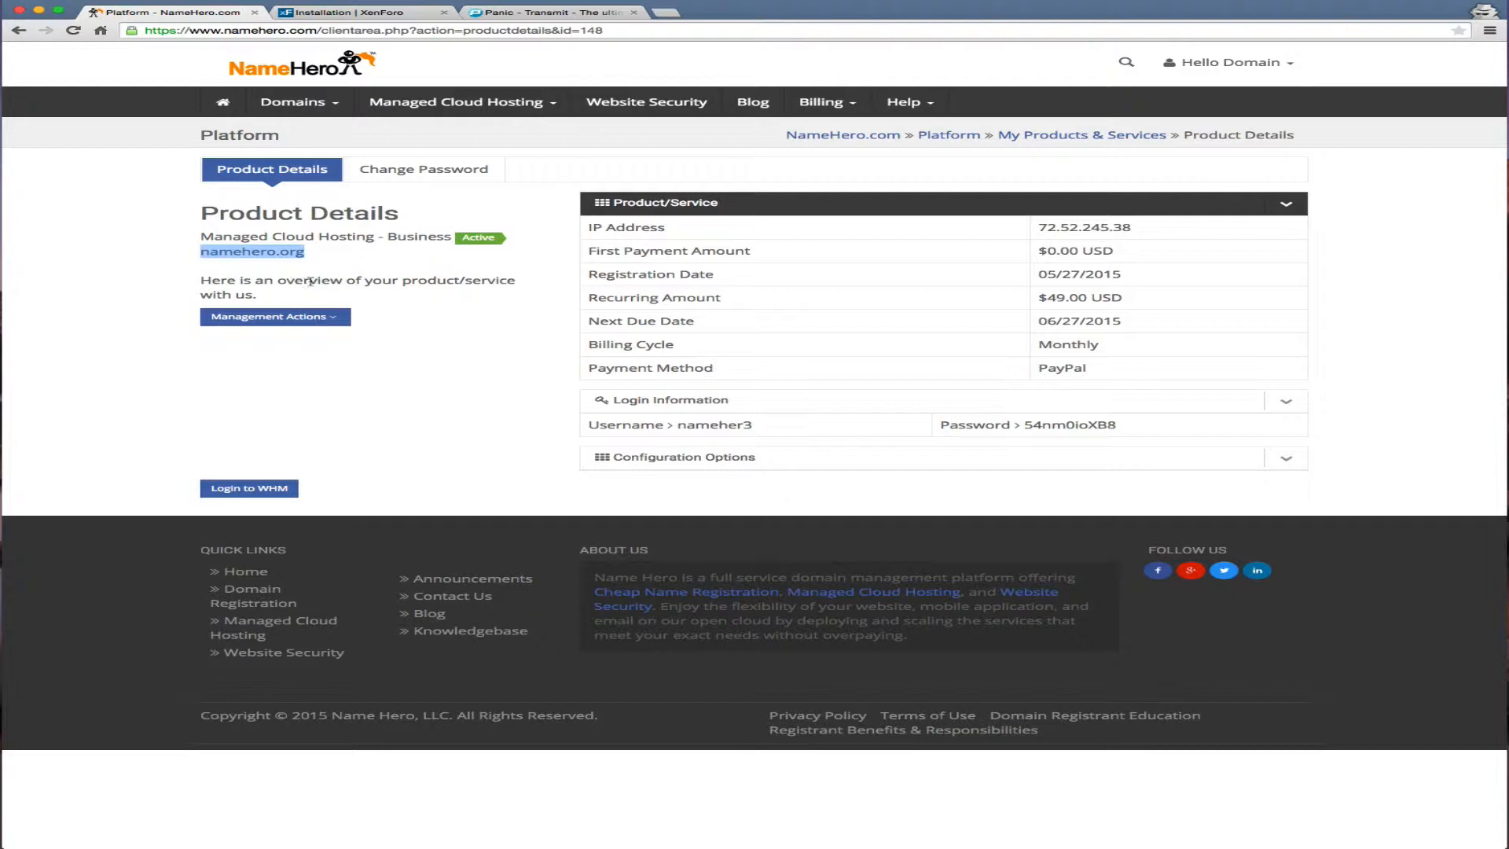
click(413, 274)
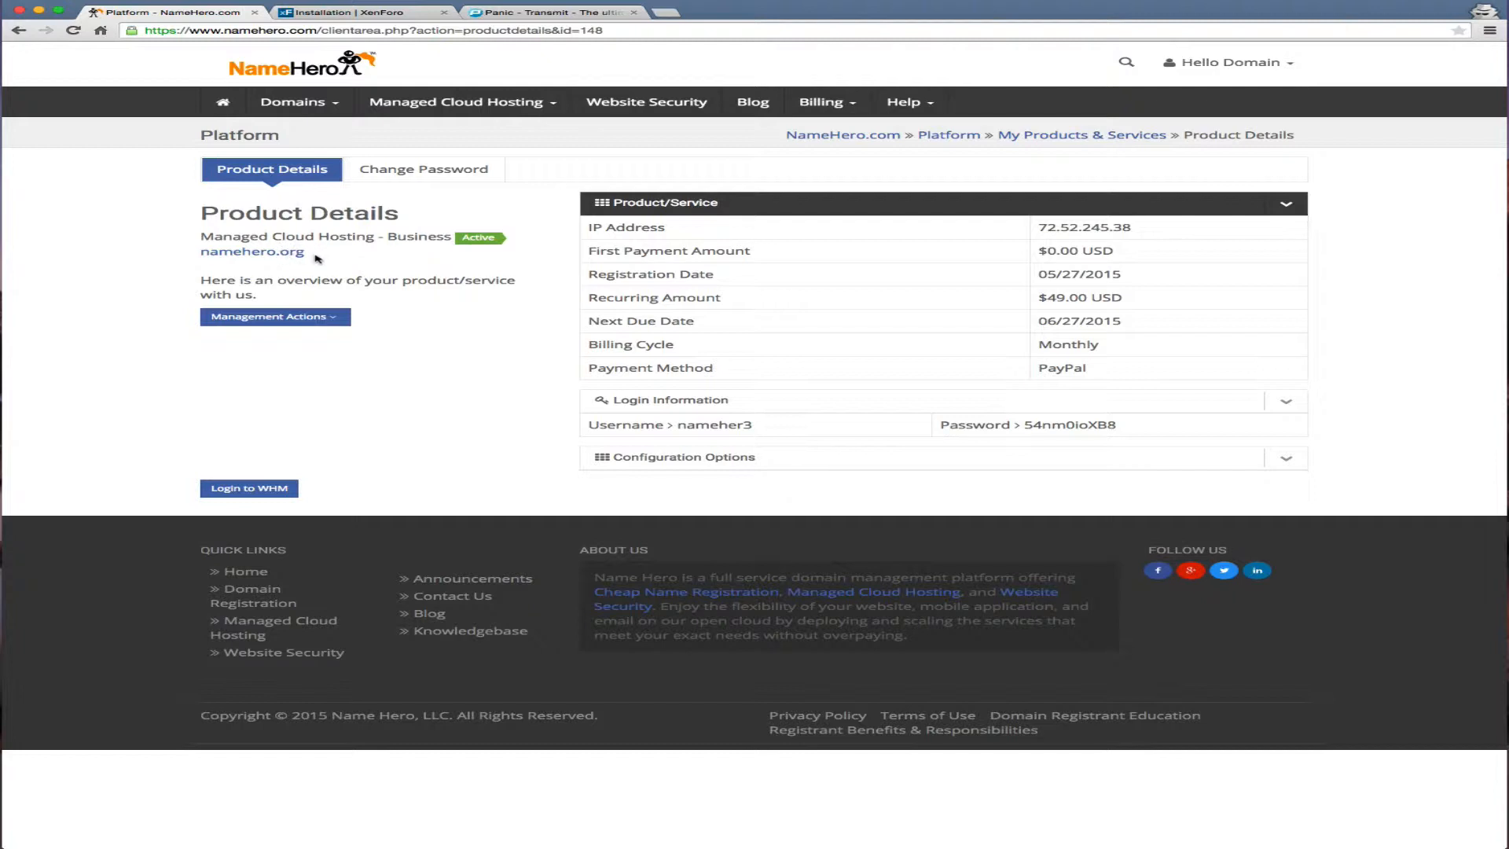
click(277, 487)
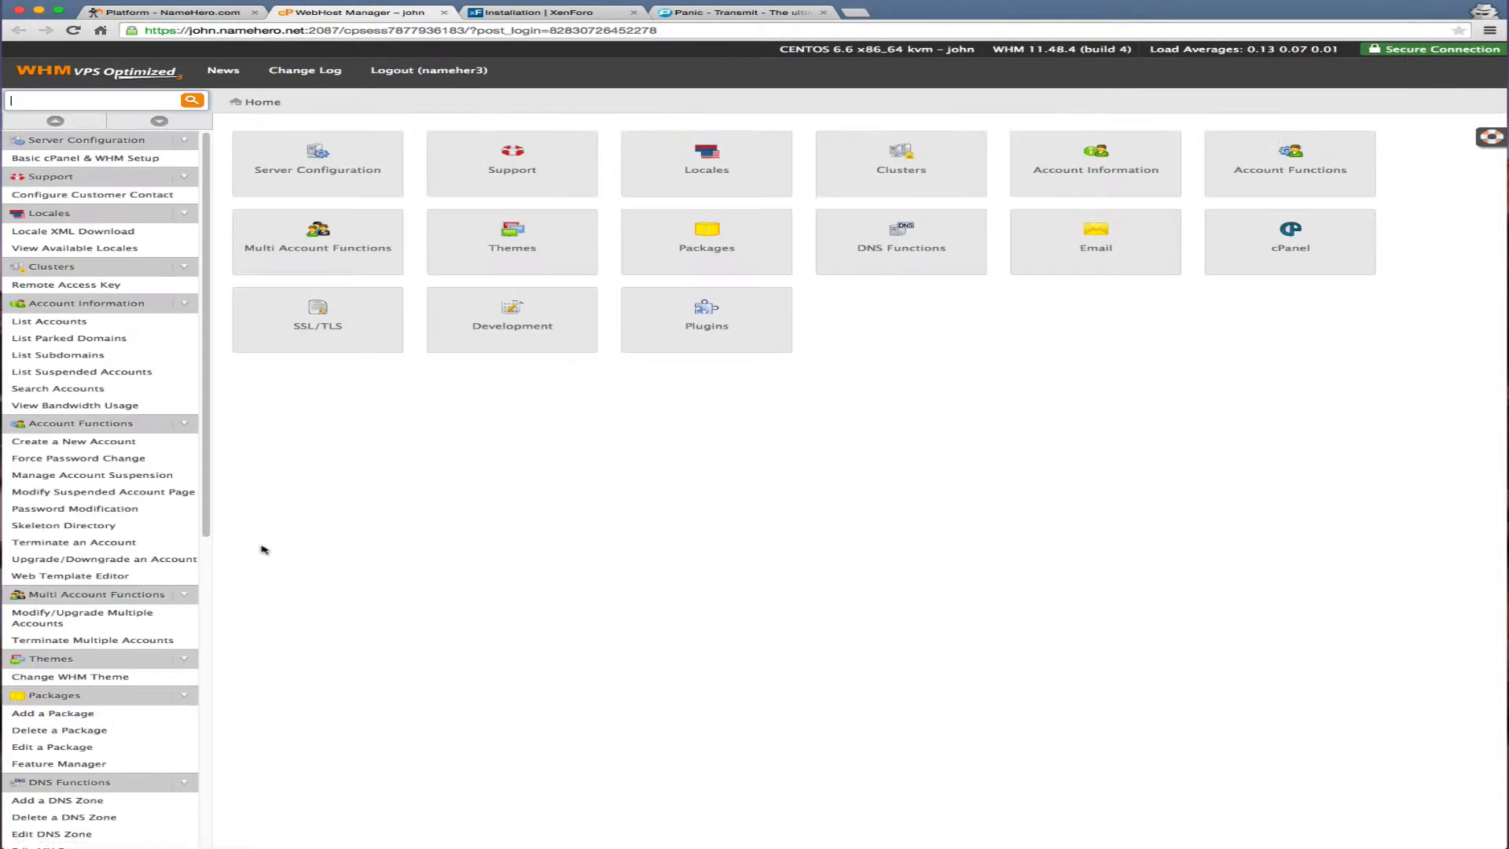
Preview the empty namehero.org site from WHM's account list, then return to the XenForo guide
click(71, 321)
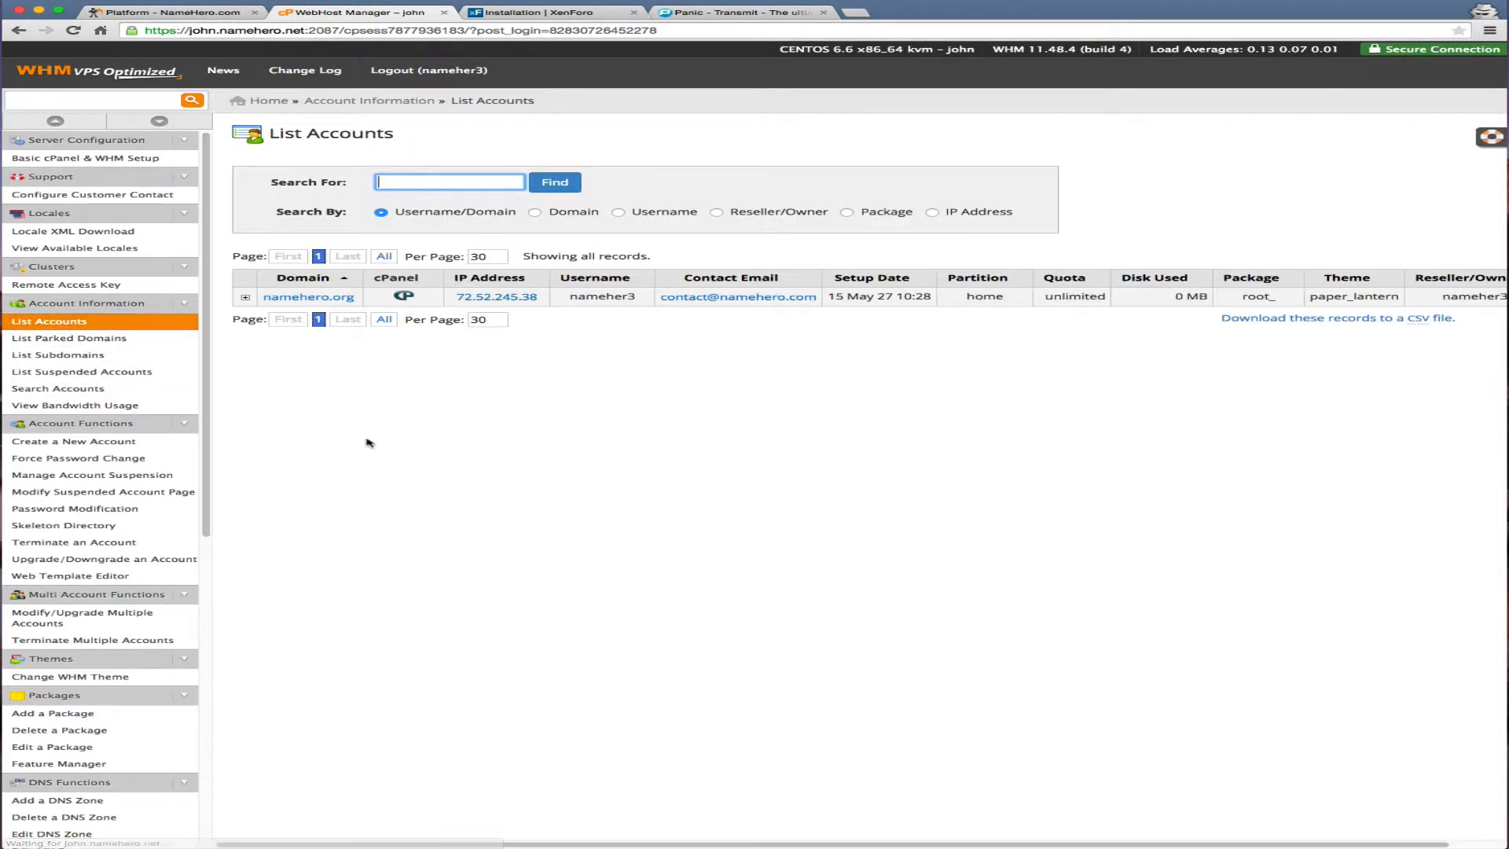
click(307, 298)
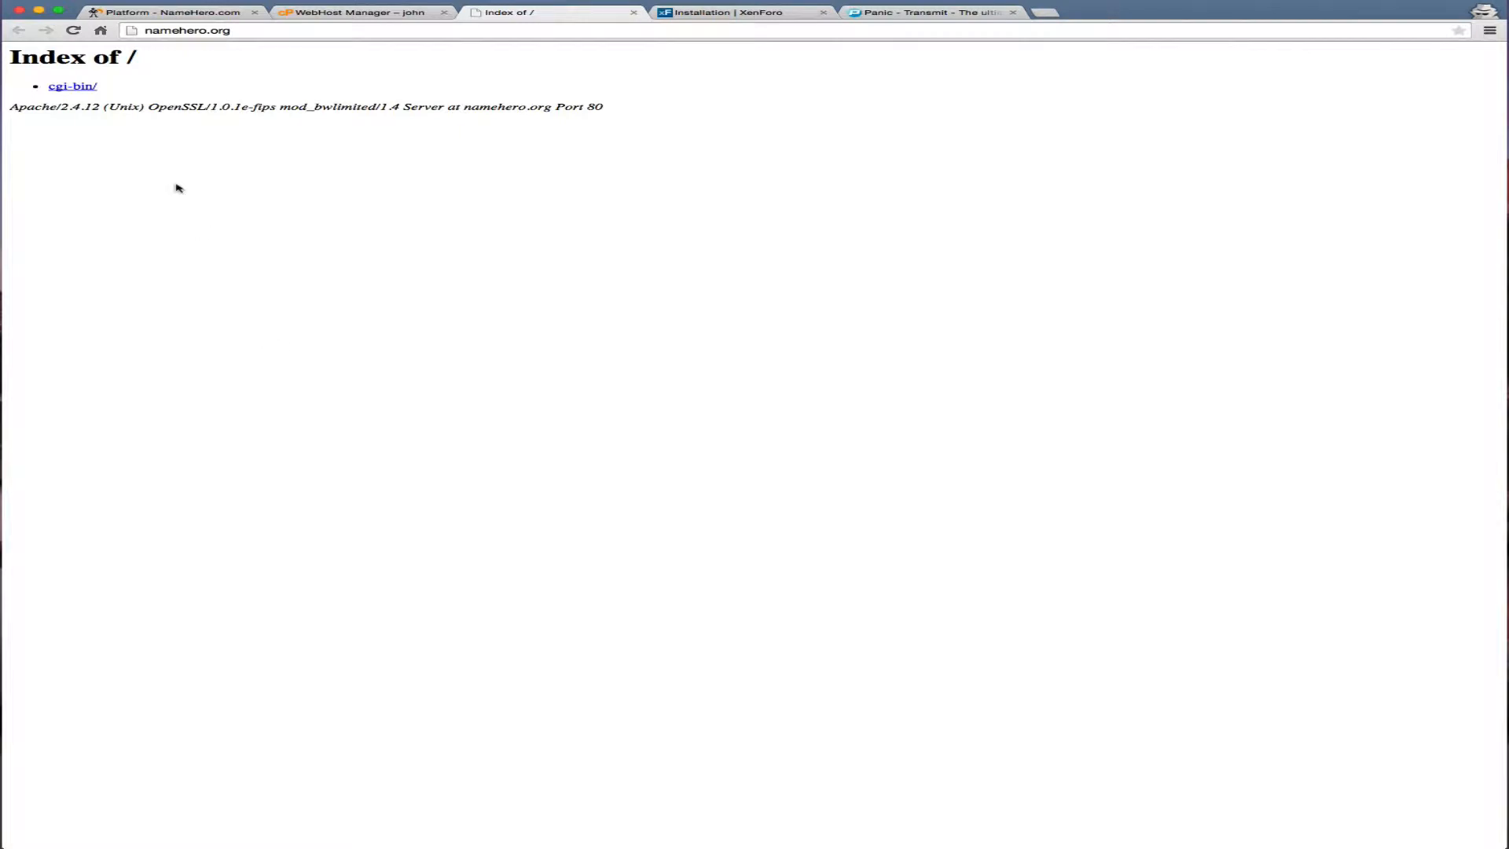
click(633, 12)
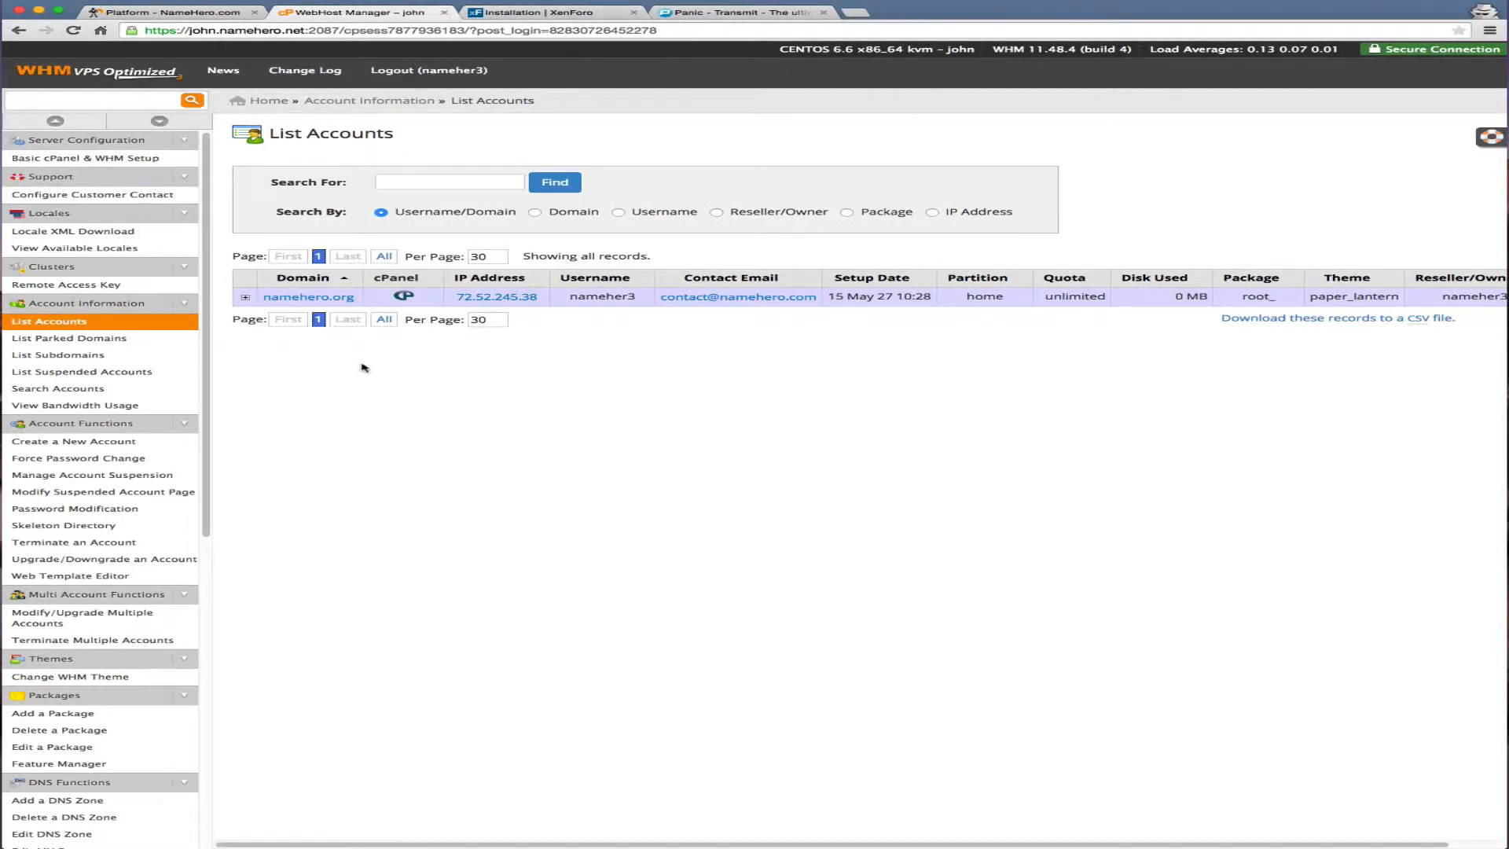
click(597, 11)
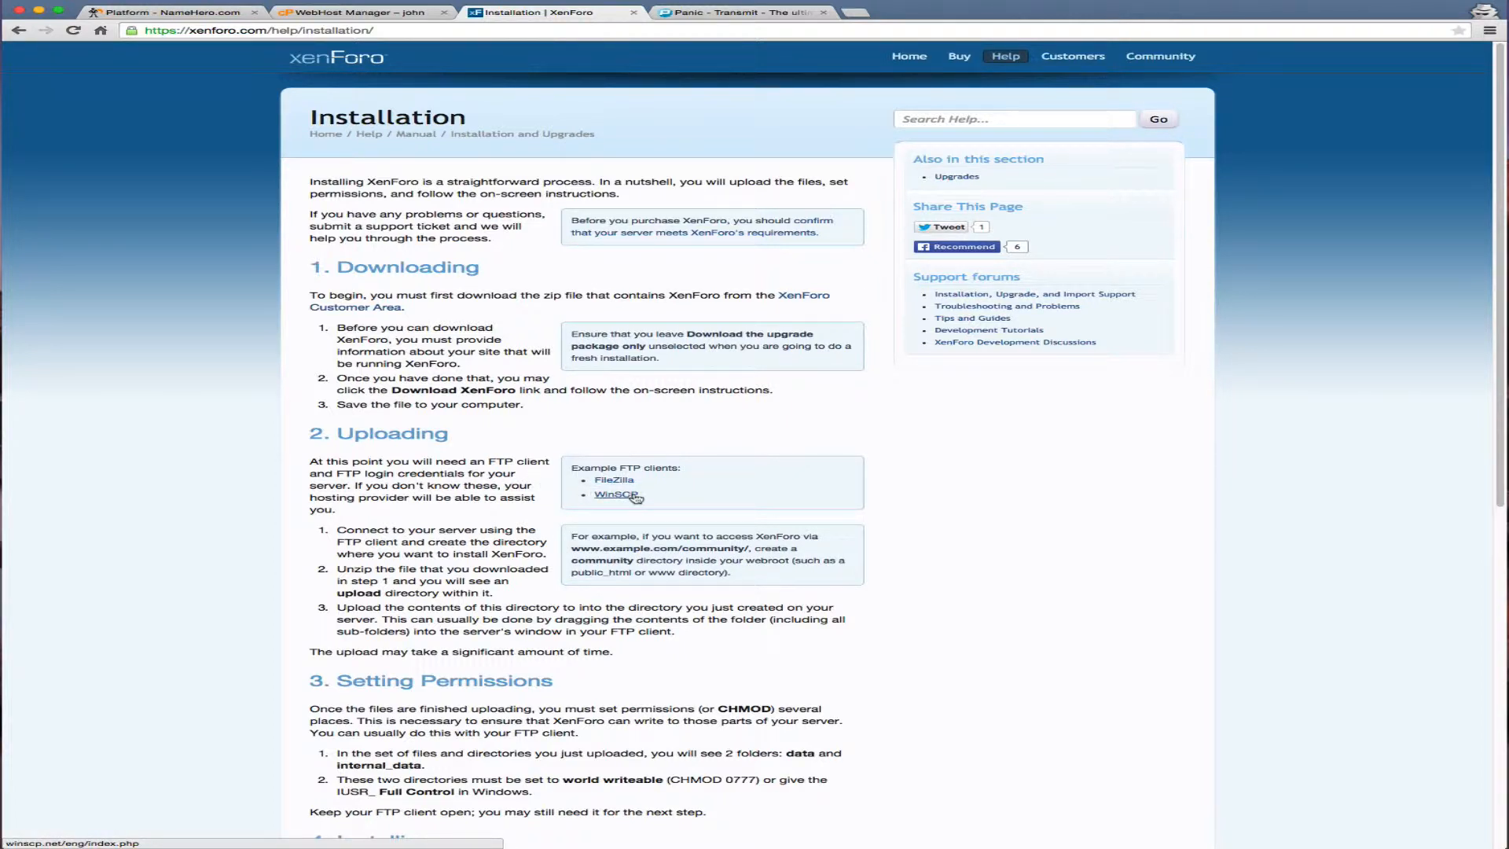
Show Panic's Transmit page and bring the Transmit FTP client window onto the screen
click(710, 11)
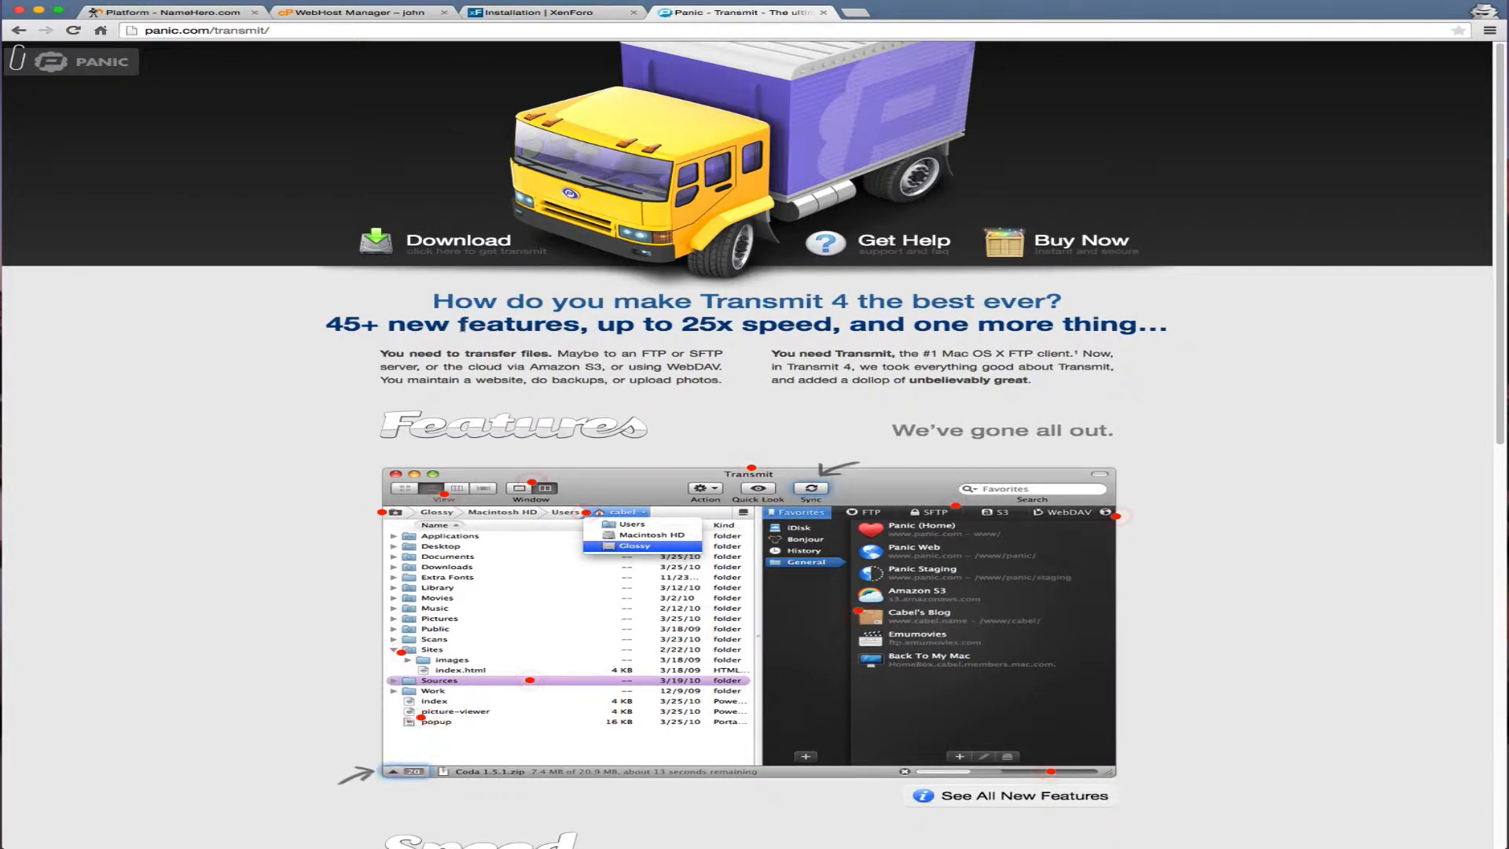
mouse_move(532, 131)
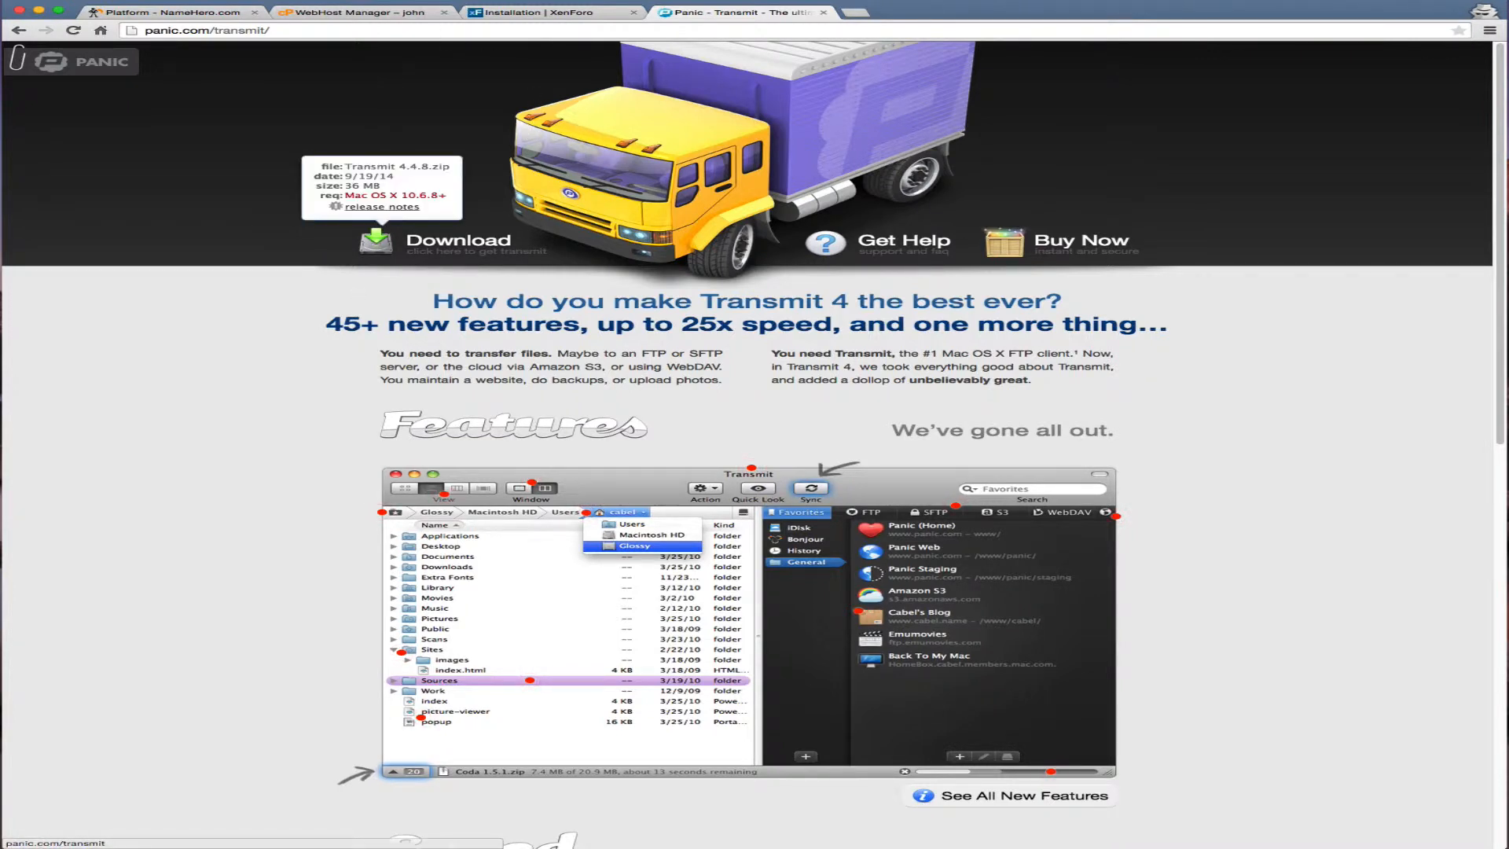
drag(0, 94, 1106, 97)
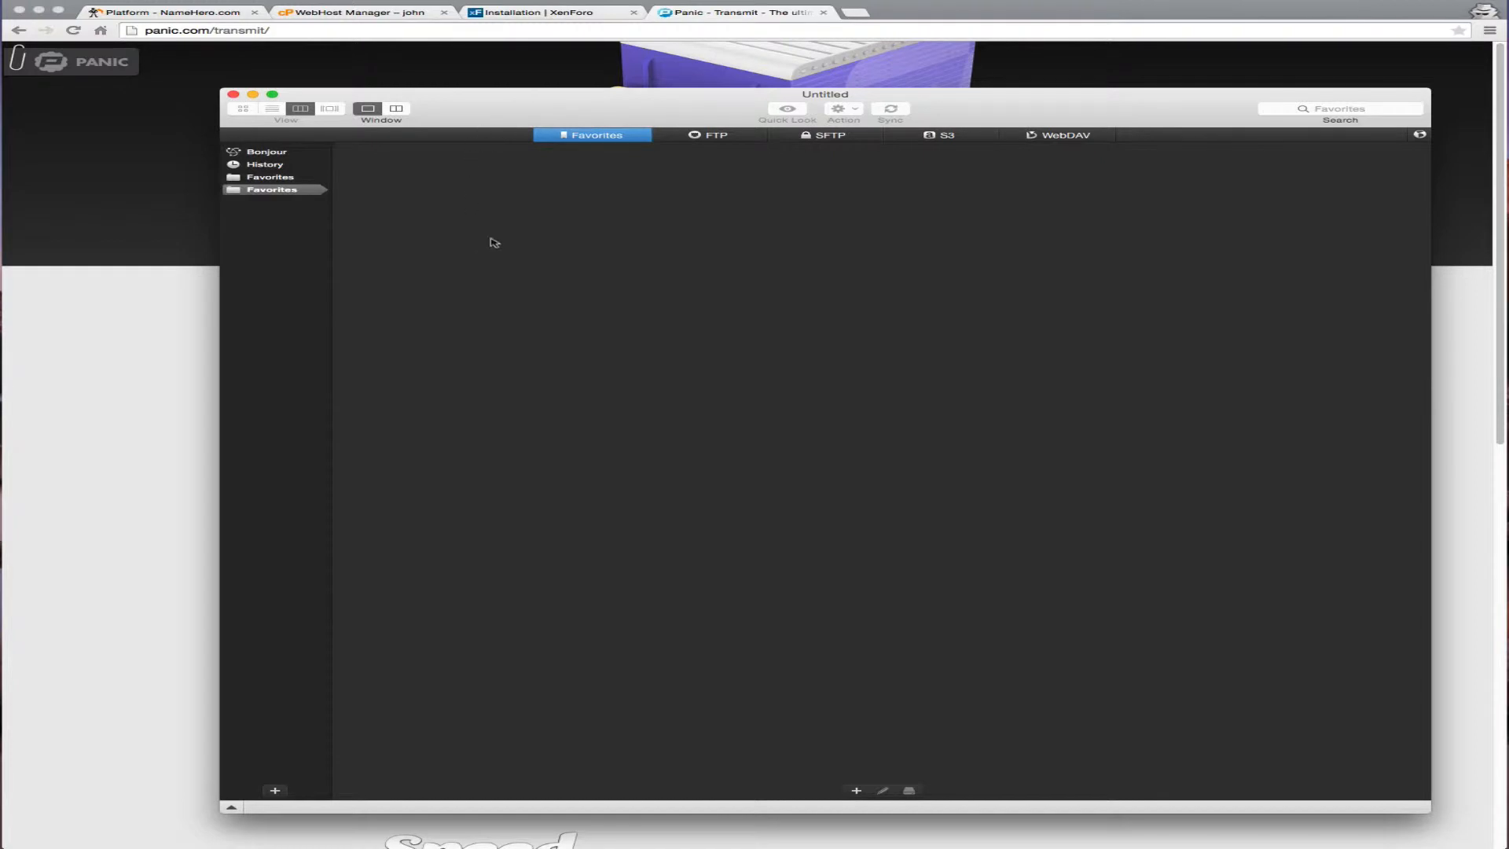
drag(618, 109, 686, 112)
Create a Transmit favorite named NameHero.org with server 72.52.245.38 copied from WHM
click(924, 793)
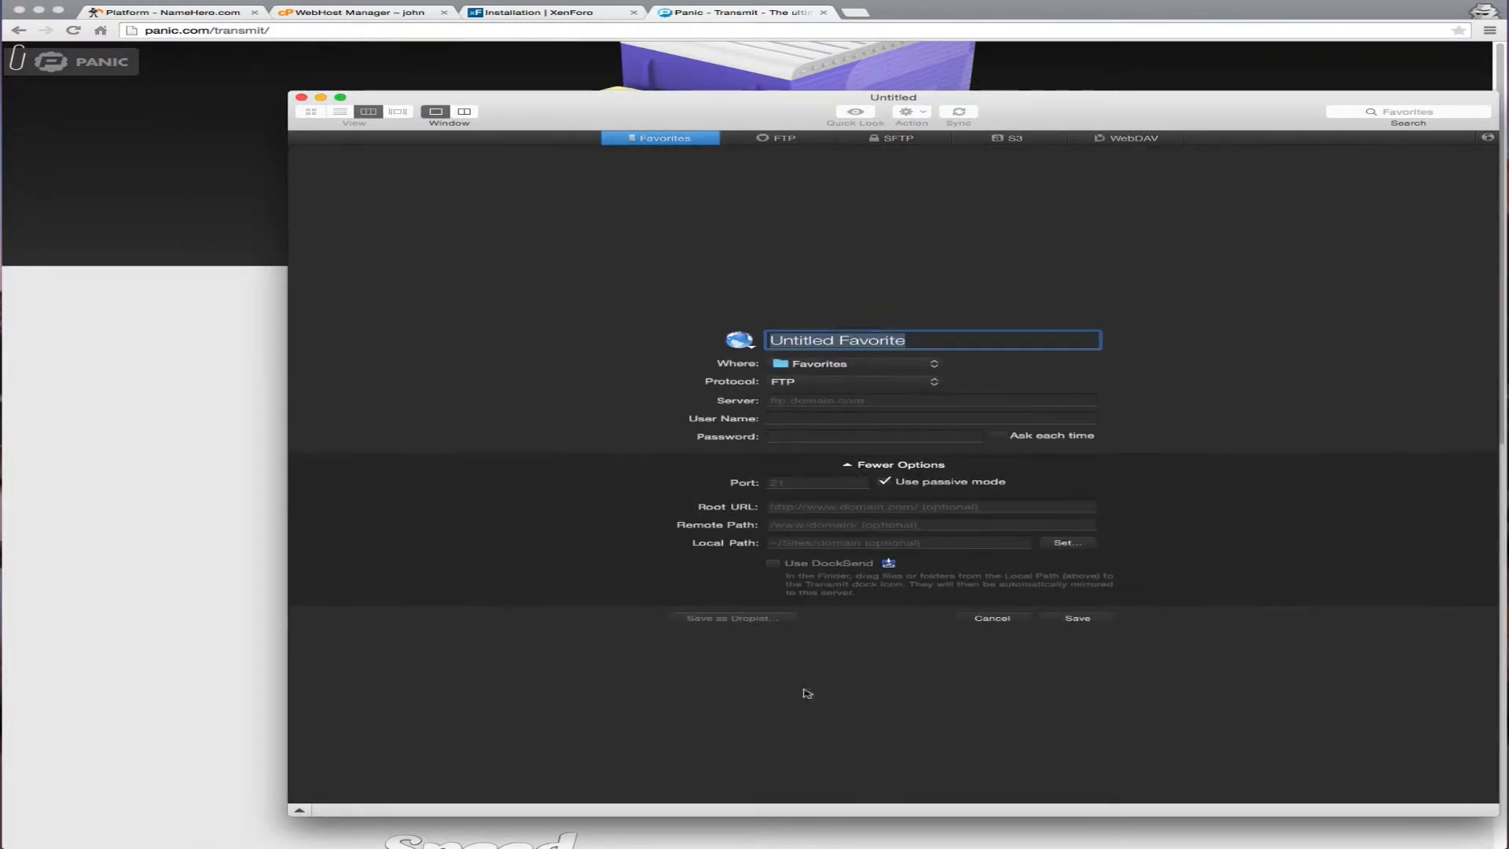
drag(559, 112, 814, 127)
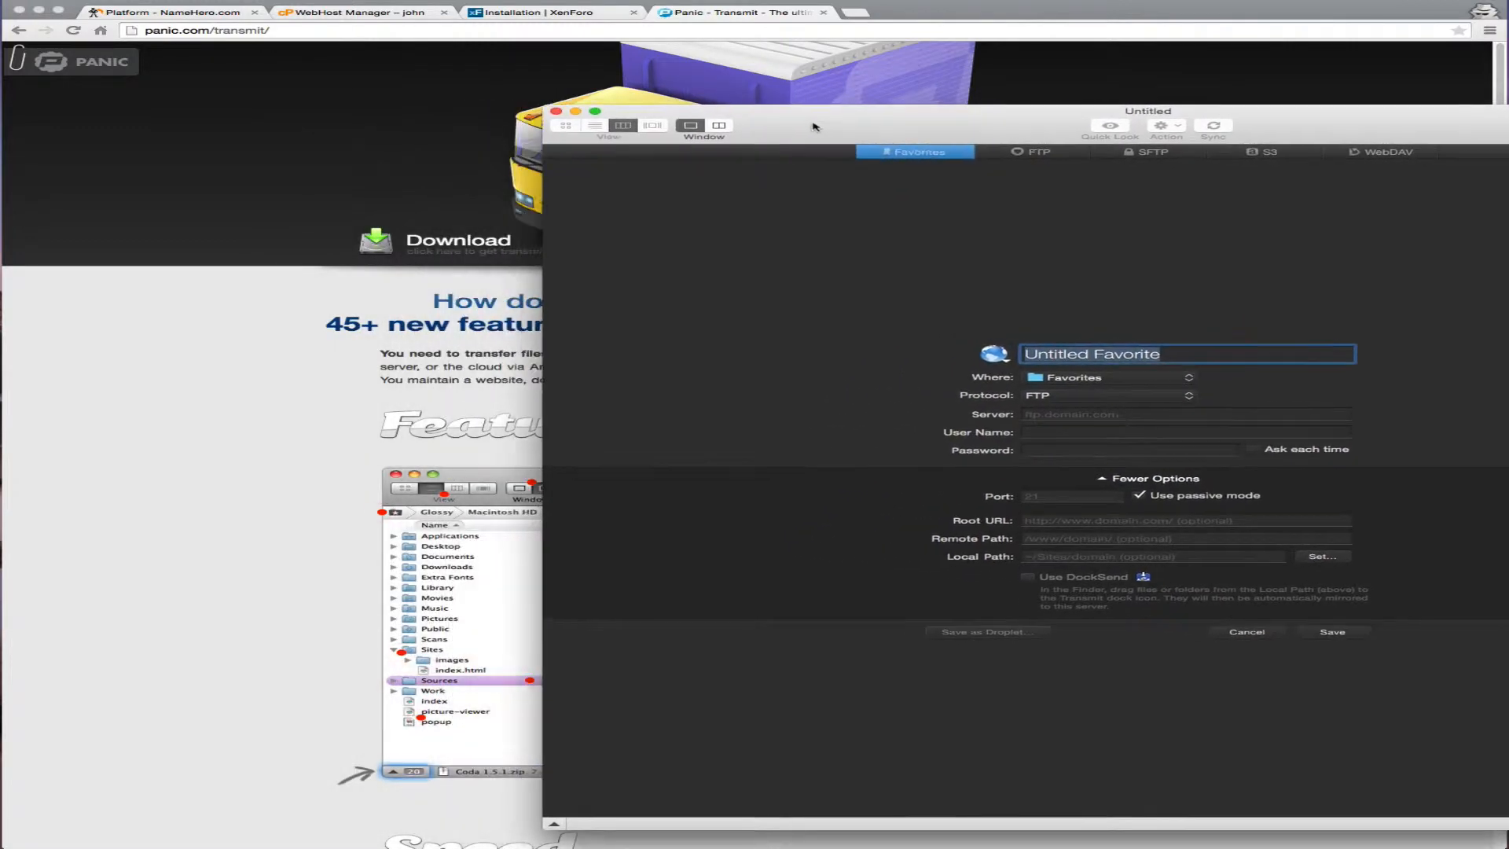
click(157, 13)
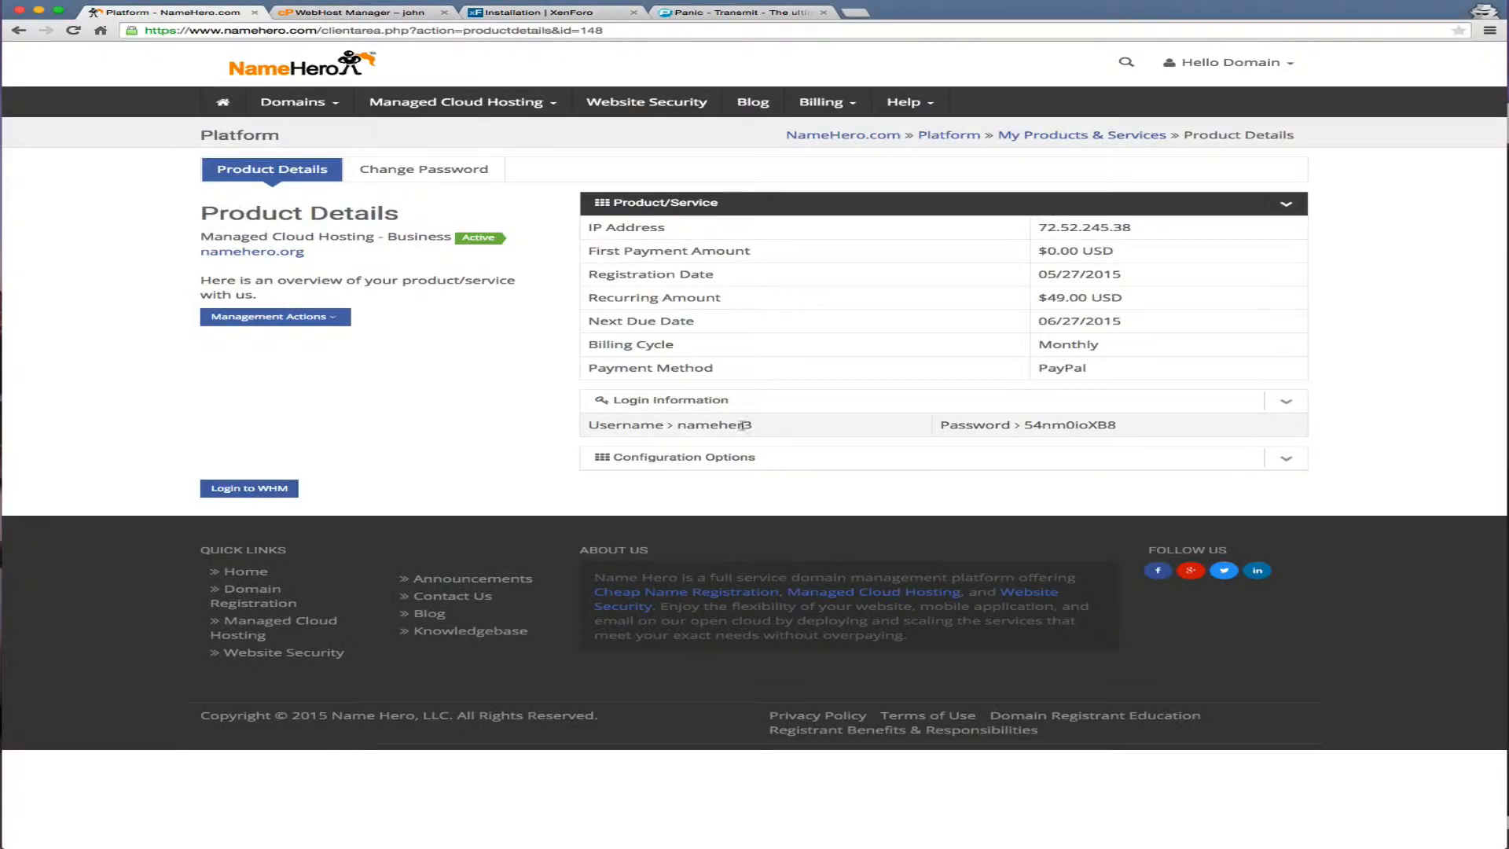
click(361, 13)
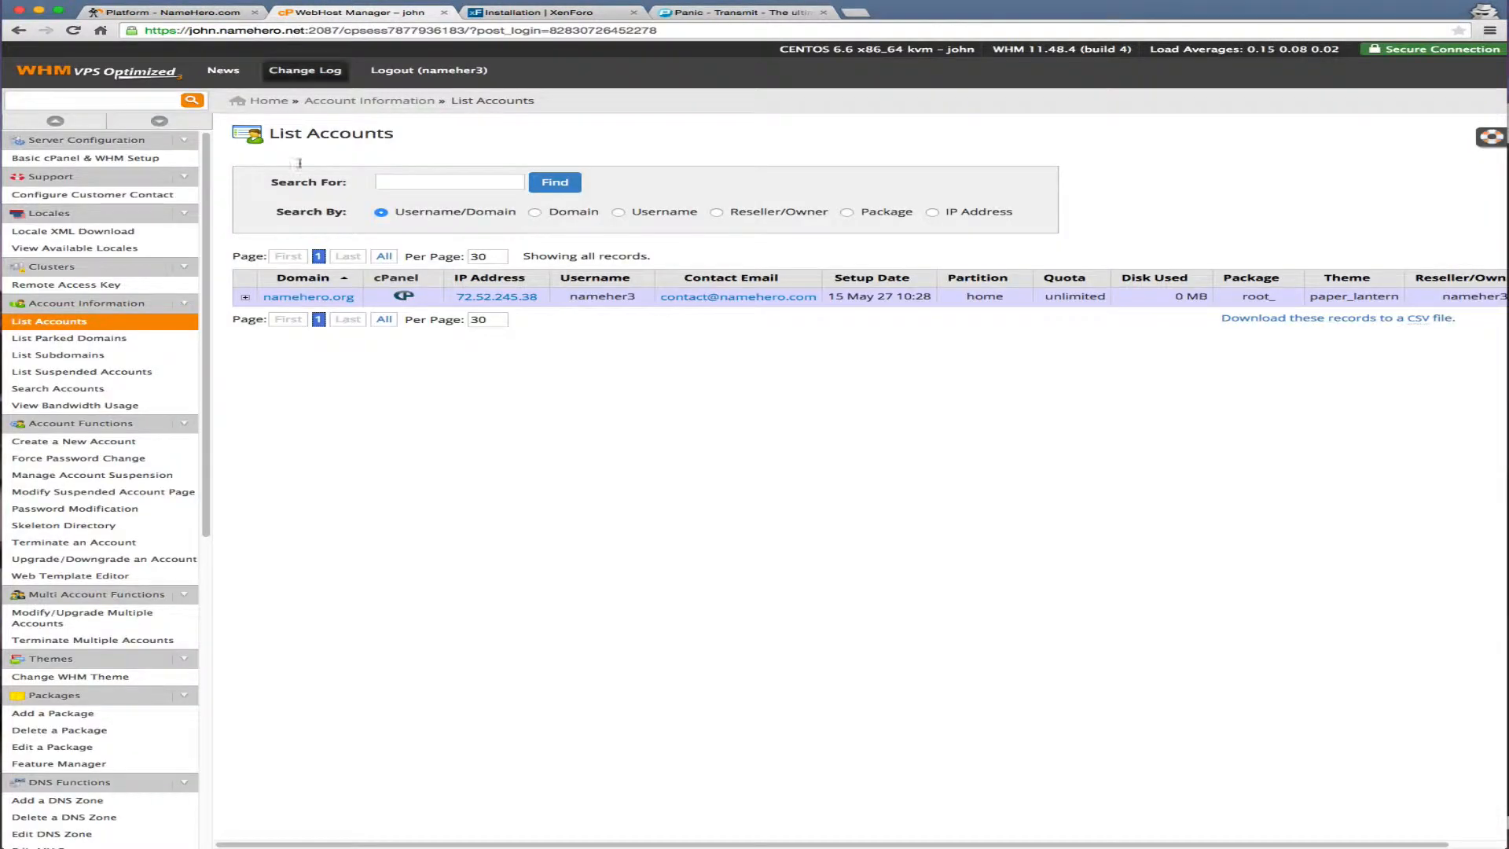
drag(540, 297, 454, 297)
key(super+c)
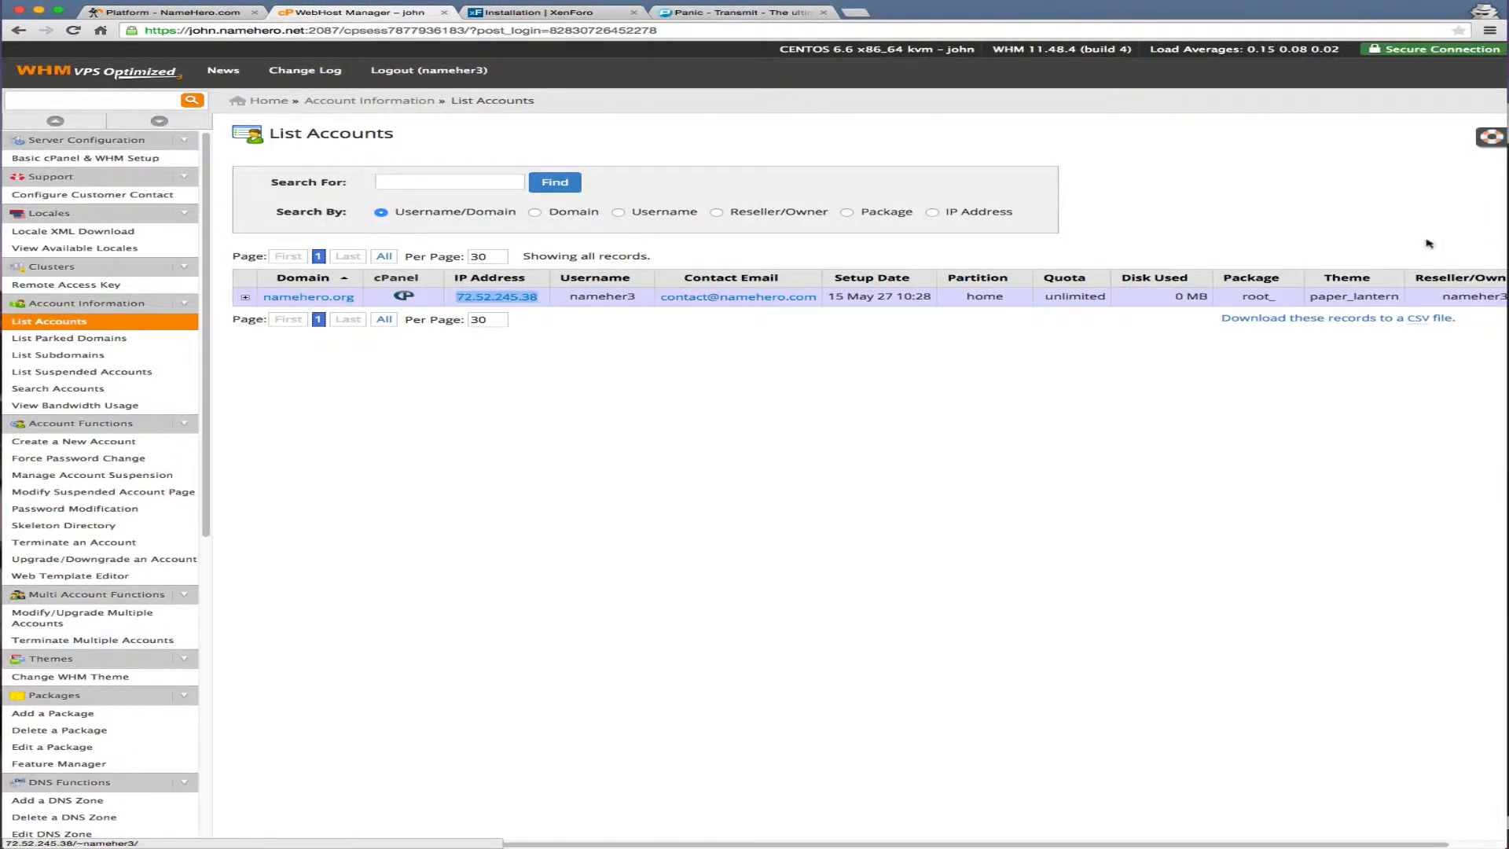
click(1507, 281)
drag(1200, 352, 254, 271)
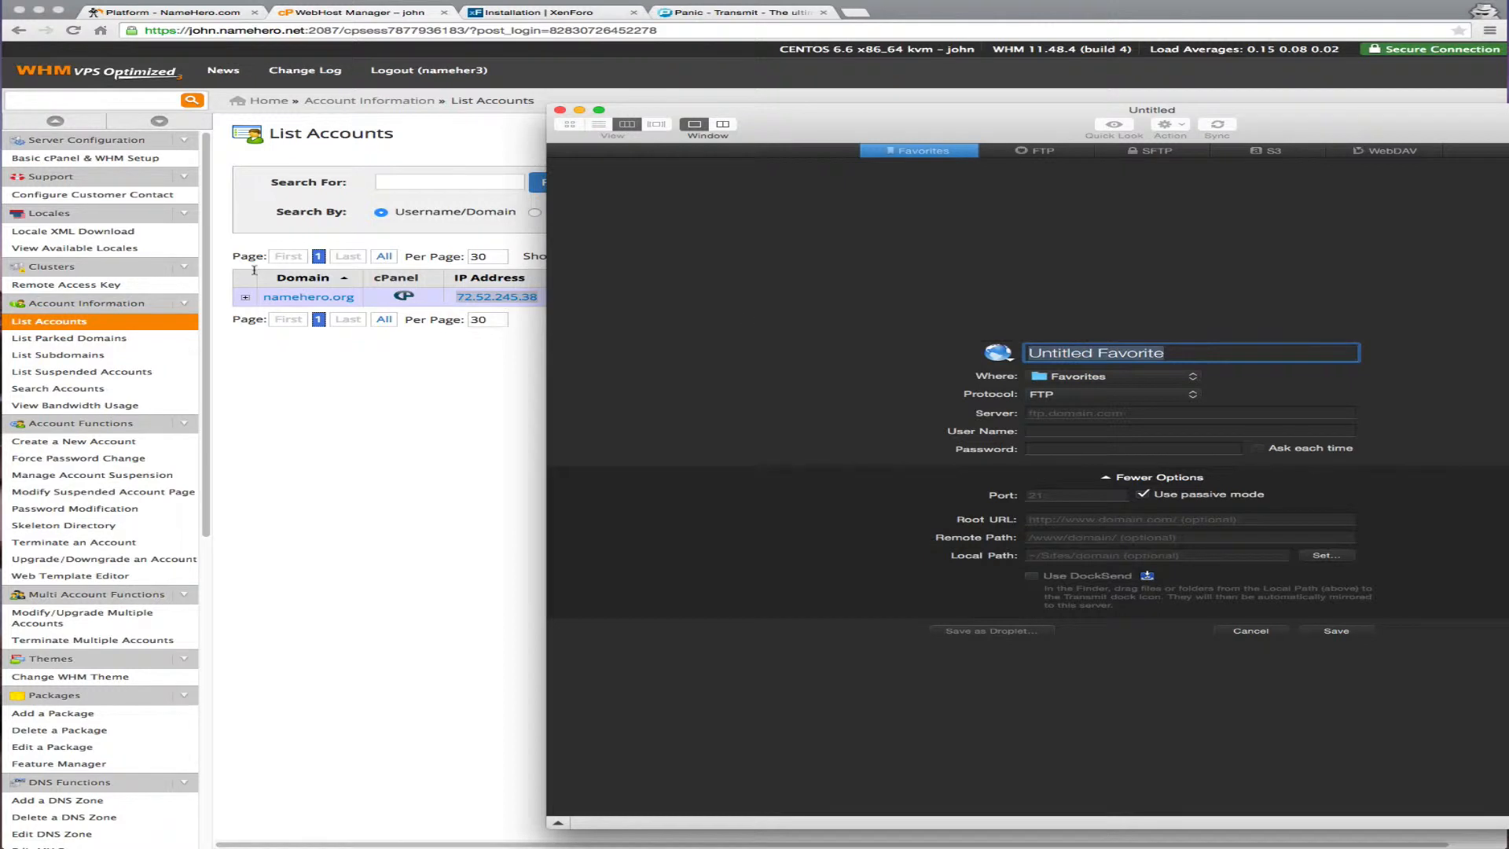
text(NameHero.org)
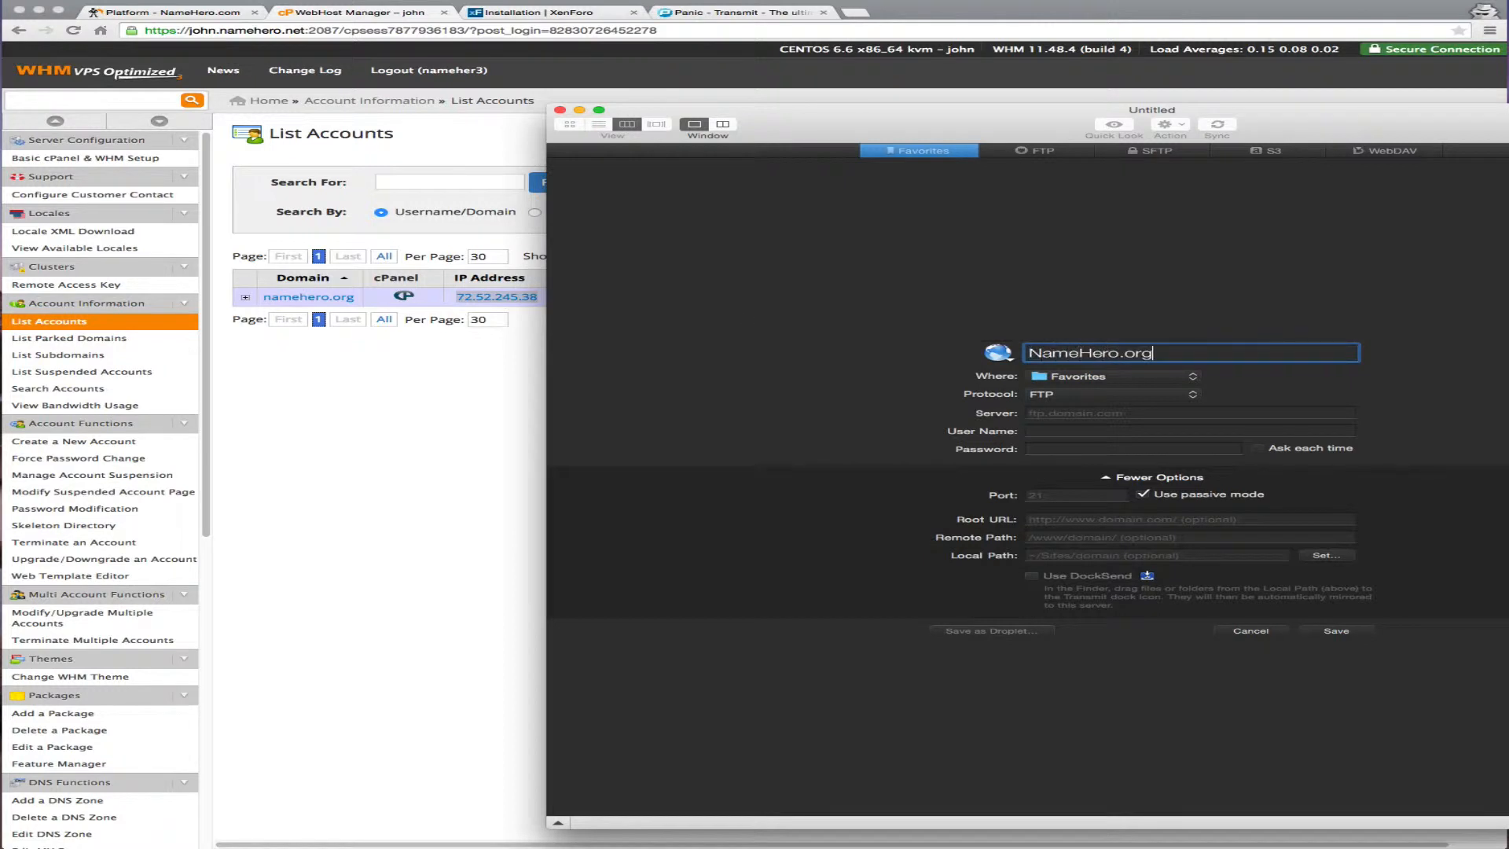
click(1300, 417)
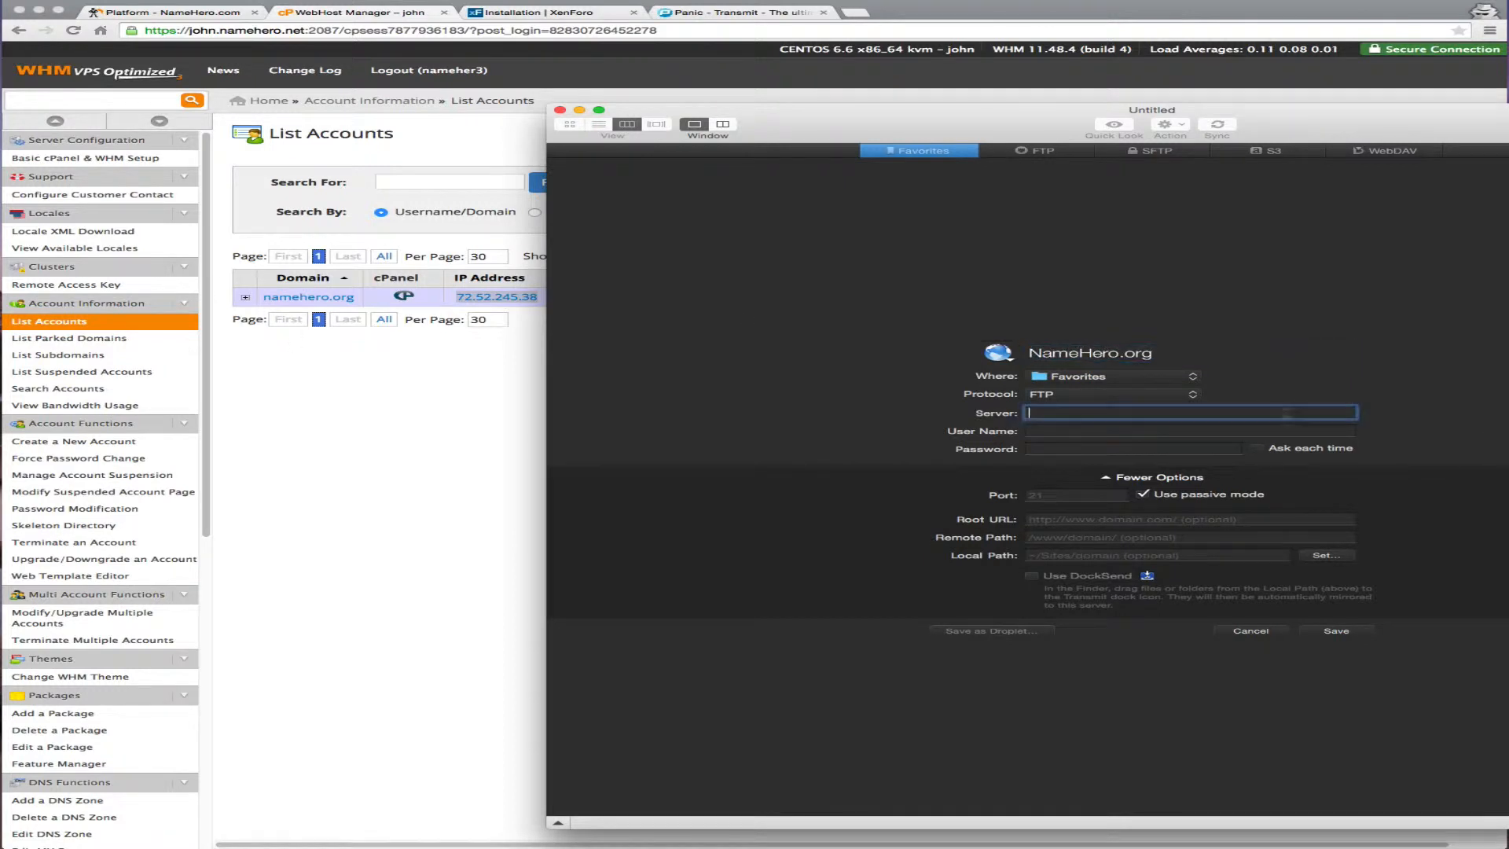
key(super+v)
Copy the account username and password from the product page into the favorite, then save and connect
click(357, 363)
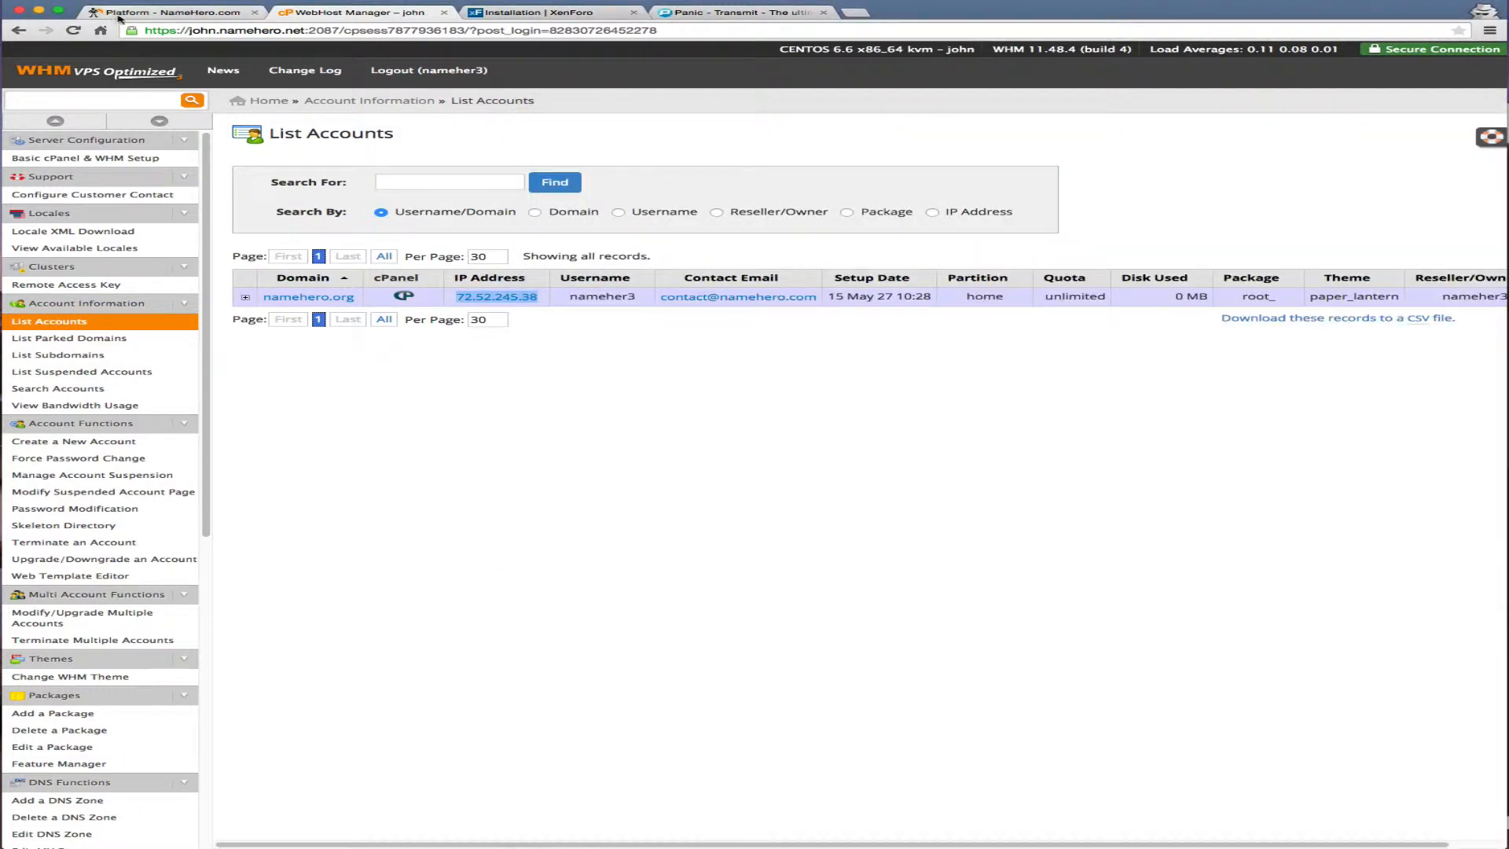
click(165, 12)
drag(713, 424, 673, 423)
key(super+c)
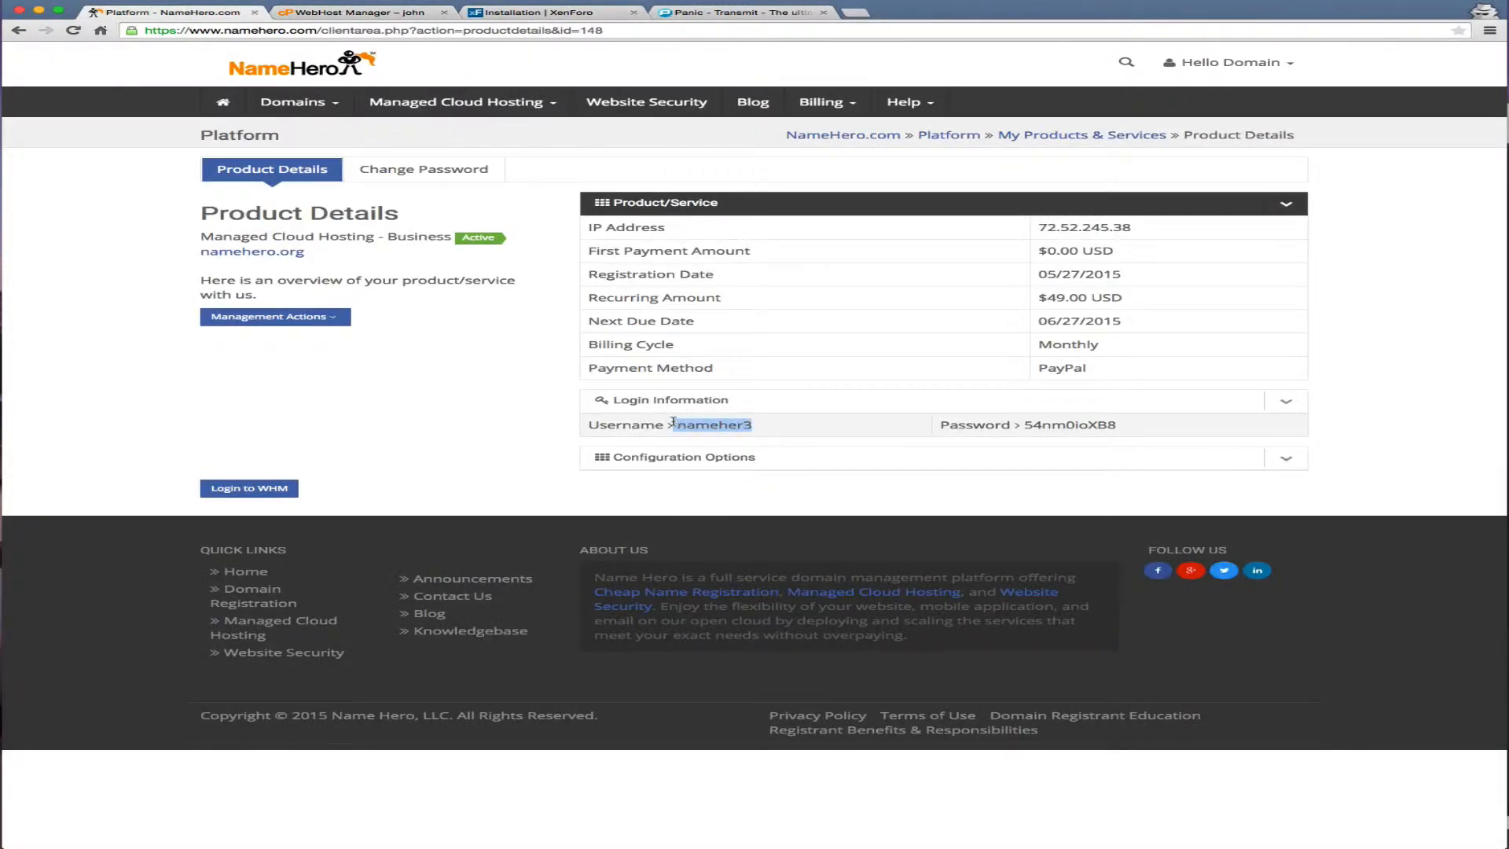
key(super+Tab)
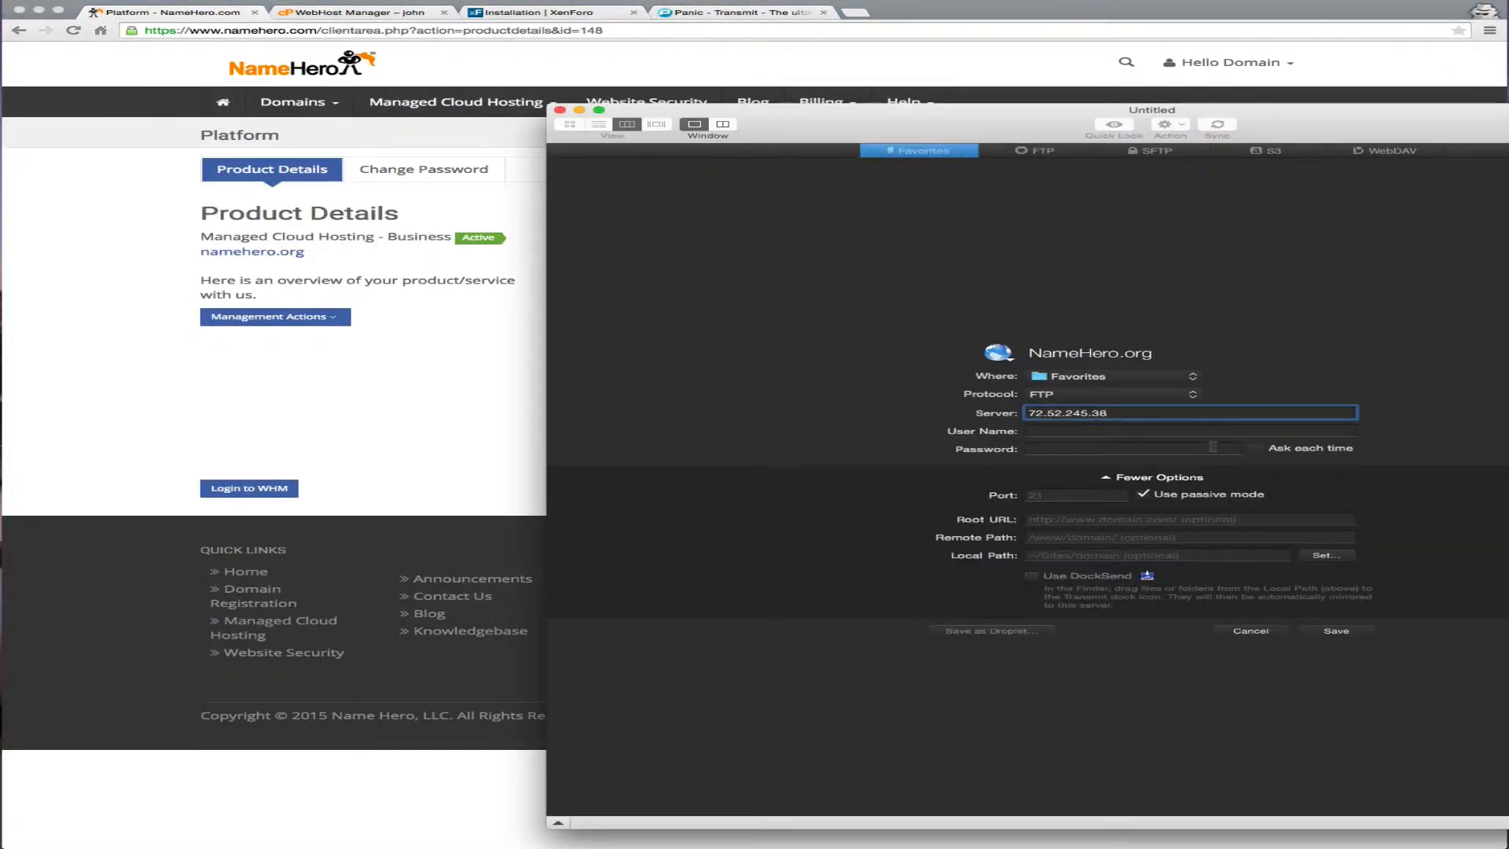
key(super+v)
key(super+Tab)
drag(1118, 424, 1029, 423)
key(super+c)
key(super+Tab)
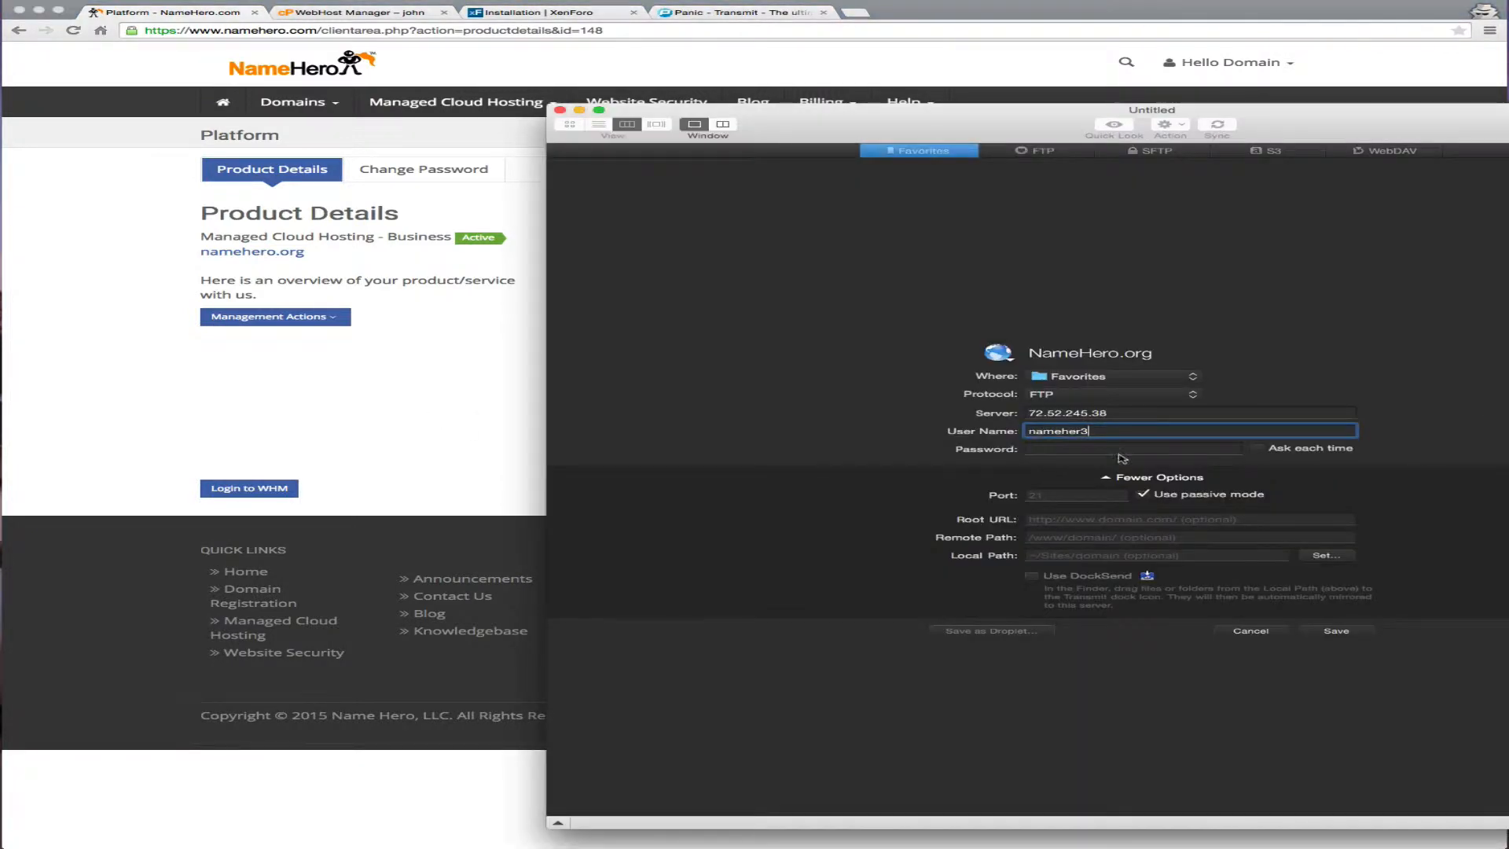
click(1120, 449)
key(super+v)
click(1334, 631)
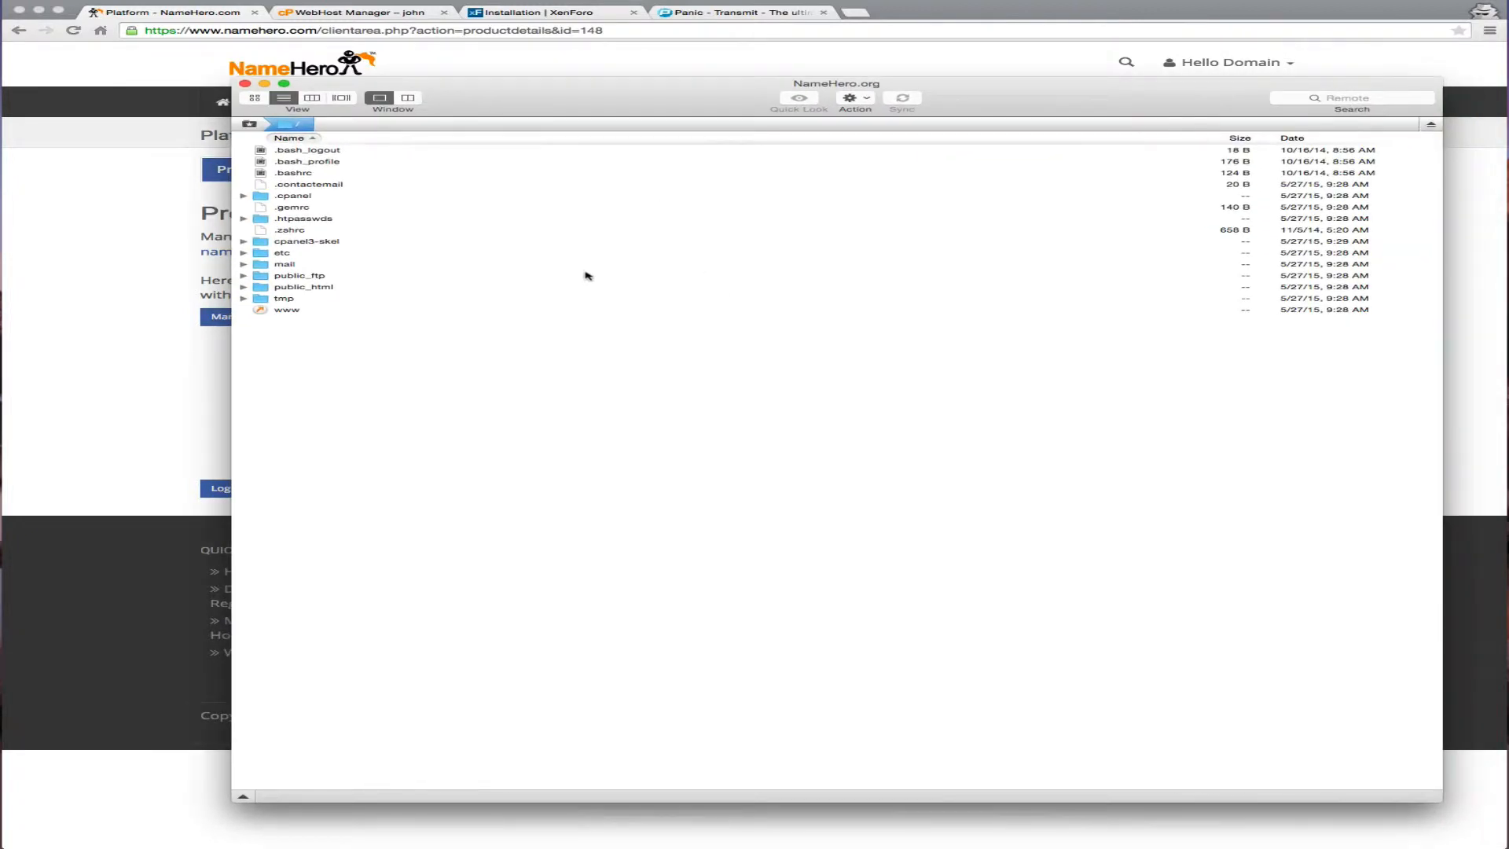
Create a folder named forum inside the www web root and open it
double_click(298, 309)
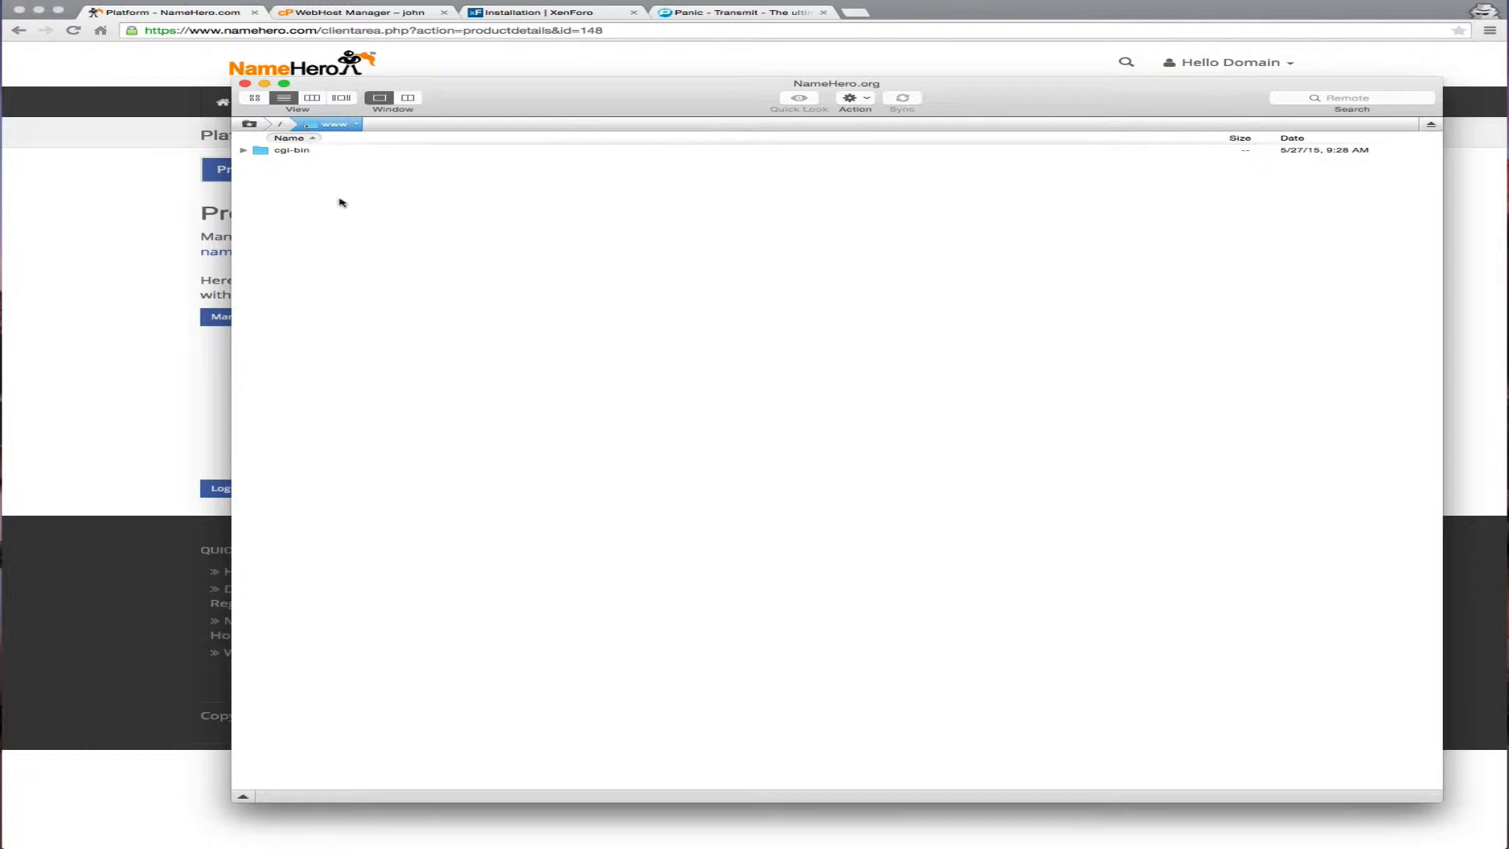
right_click(339, 201)
click(350, 205)
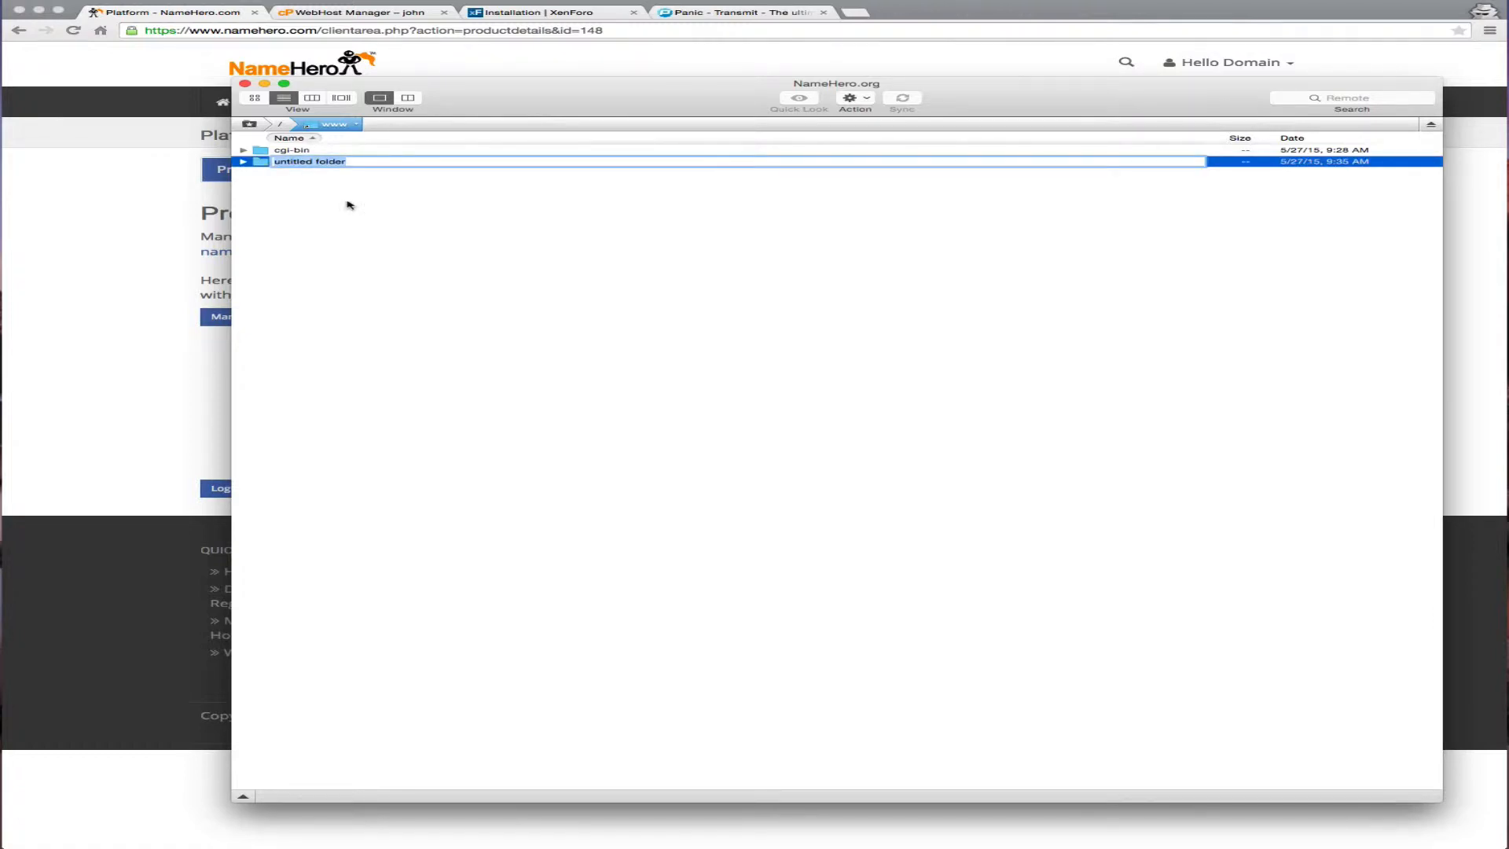
text(forum)
key(Return)
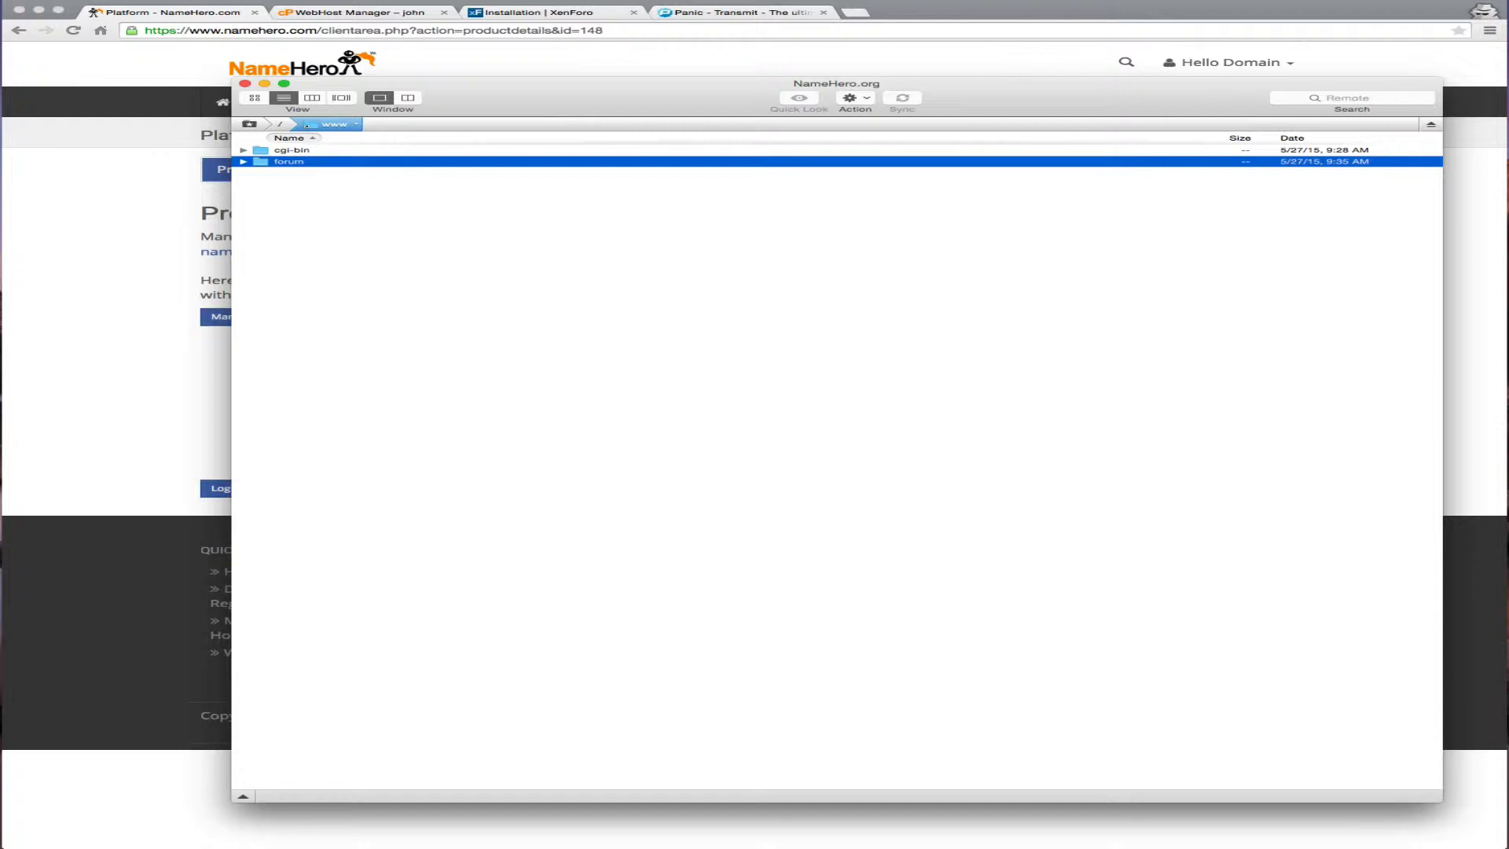
double_click(382, 165)
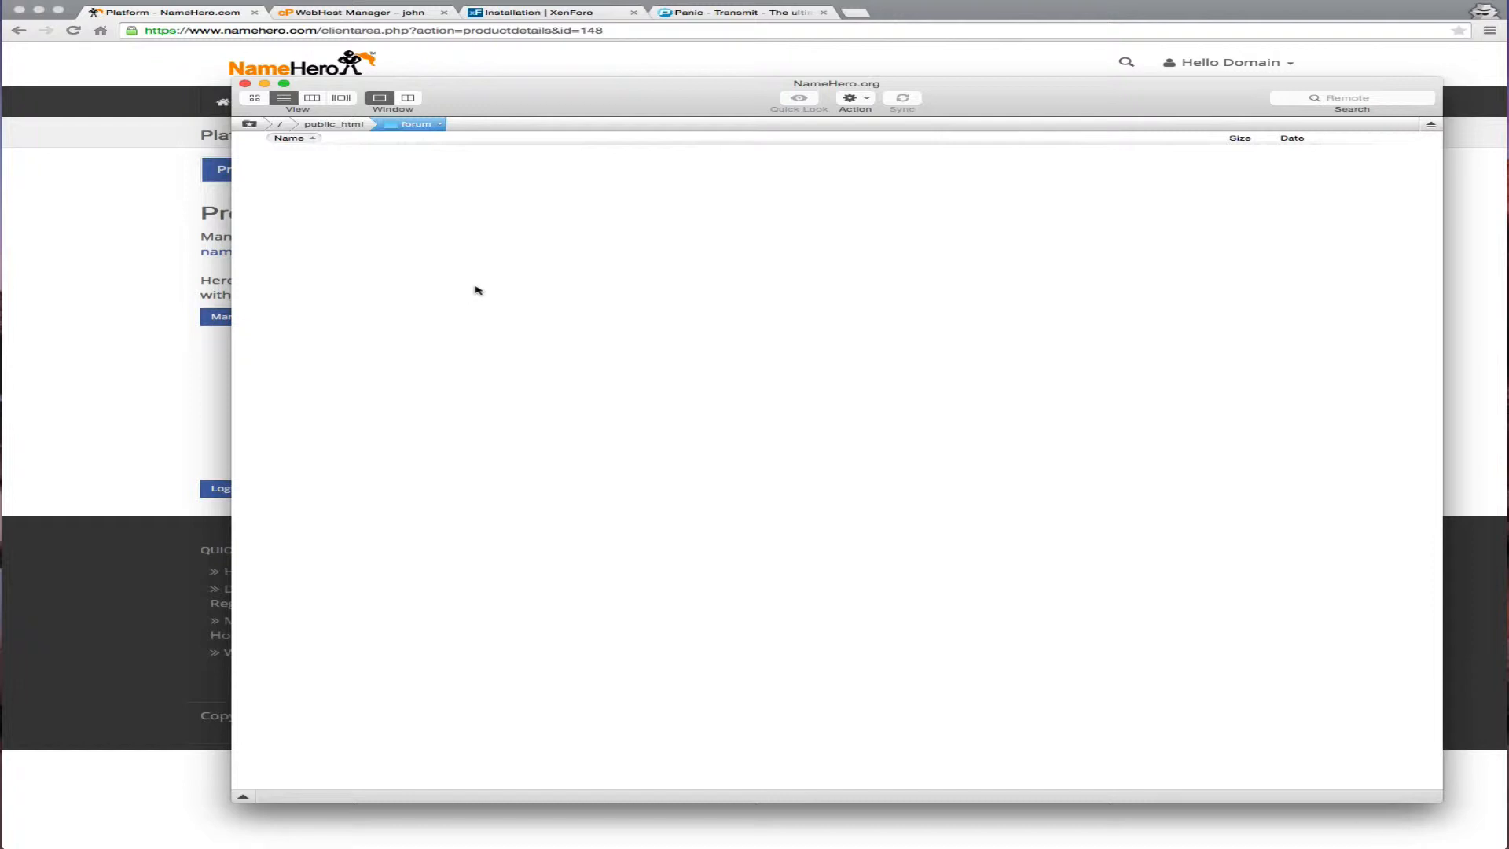
drag(450, 93, 478, 95)
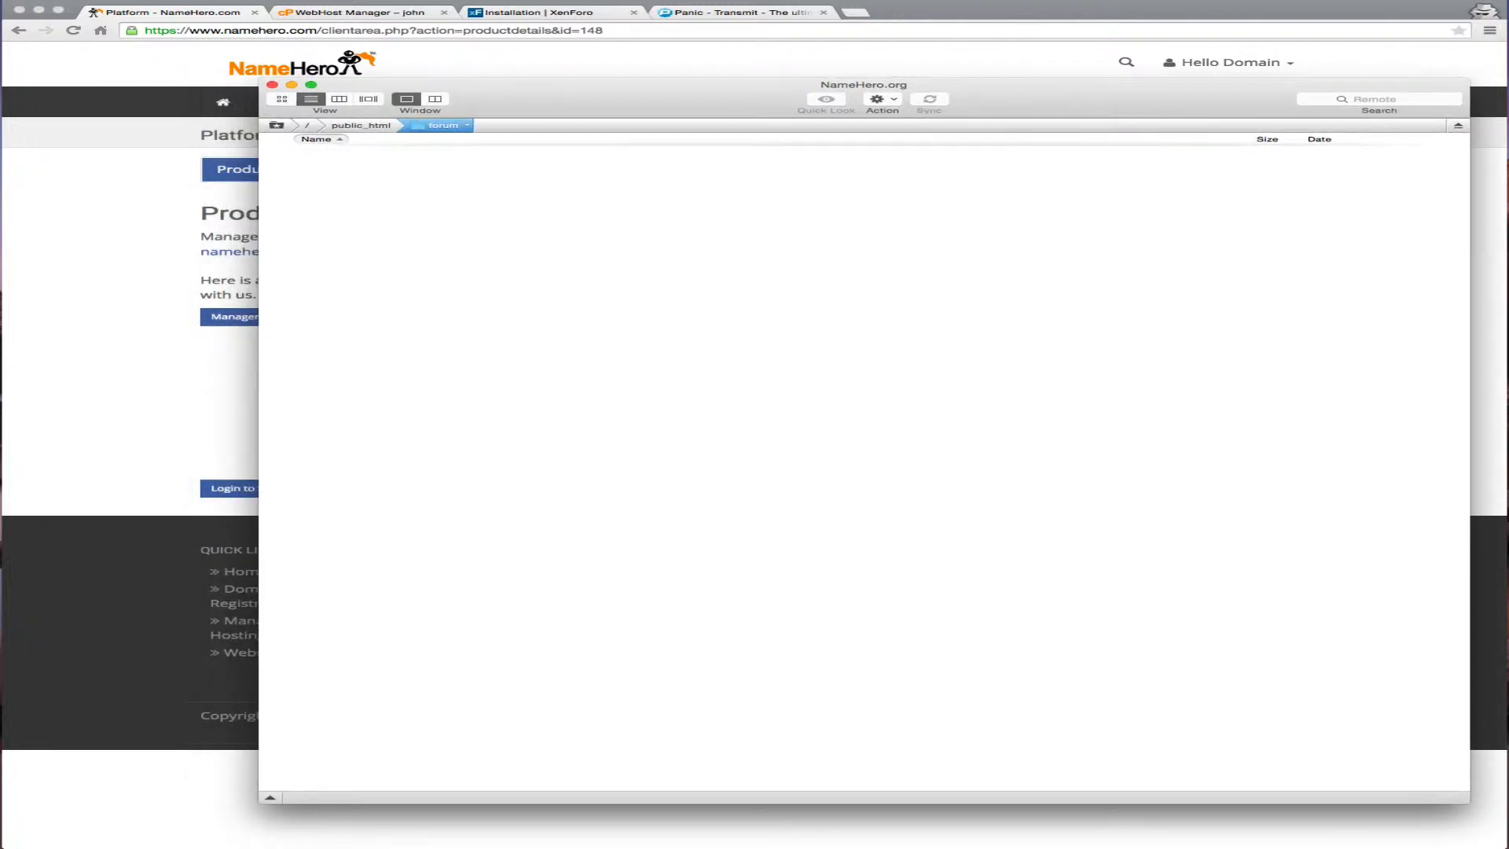
key(super+Tab)
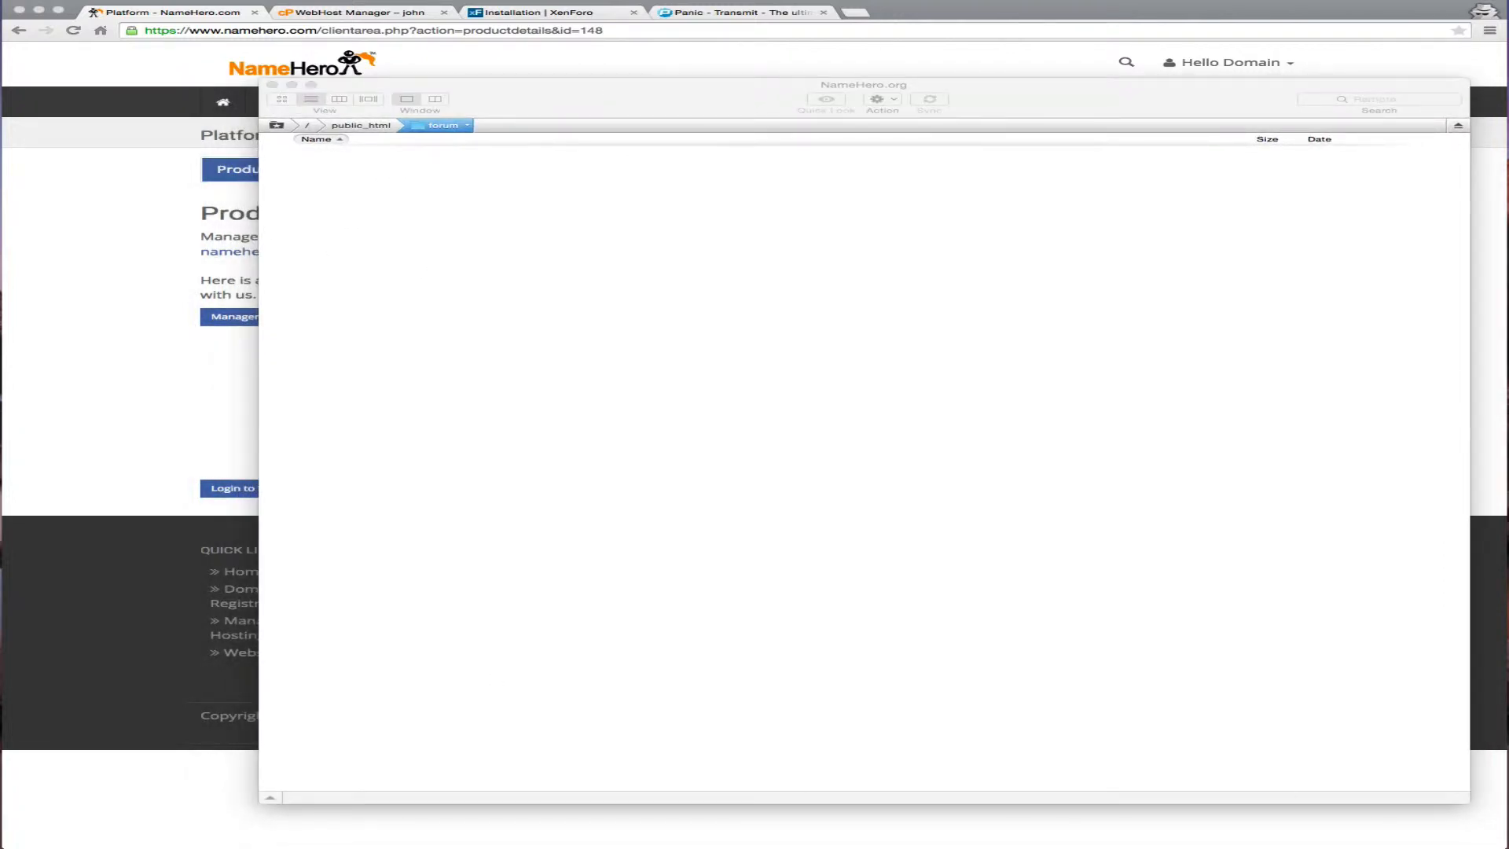
Unzip the XenForo 1.4.7 archive in Downloads and select everything in its upload folder
drag(1468, 802, 1367, 457)
key(super+Tab)
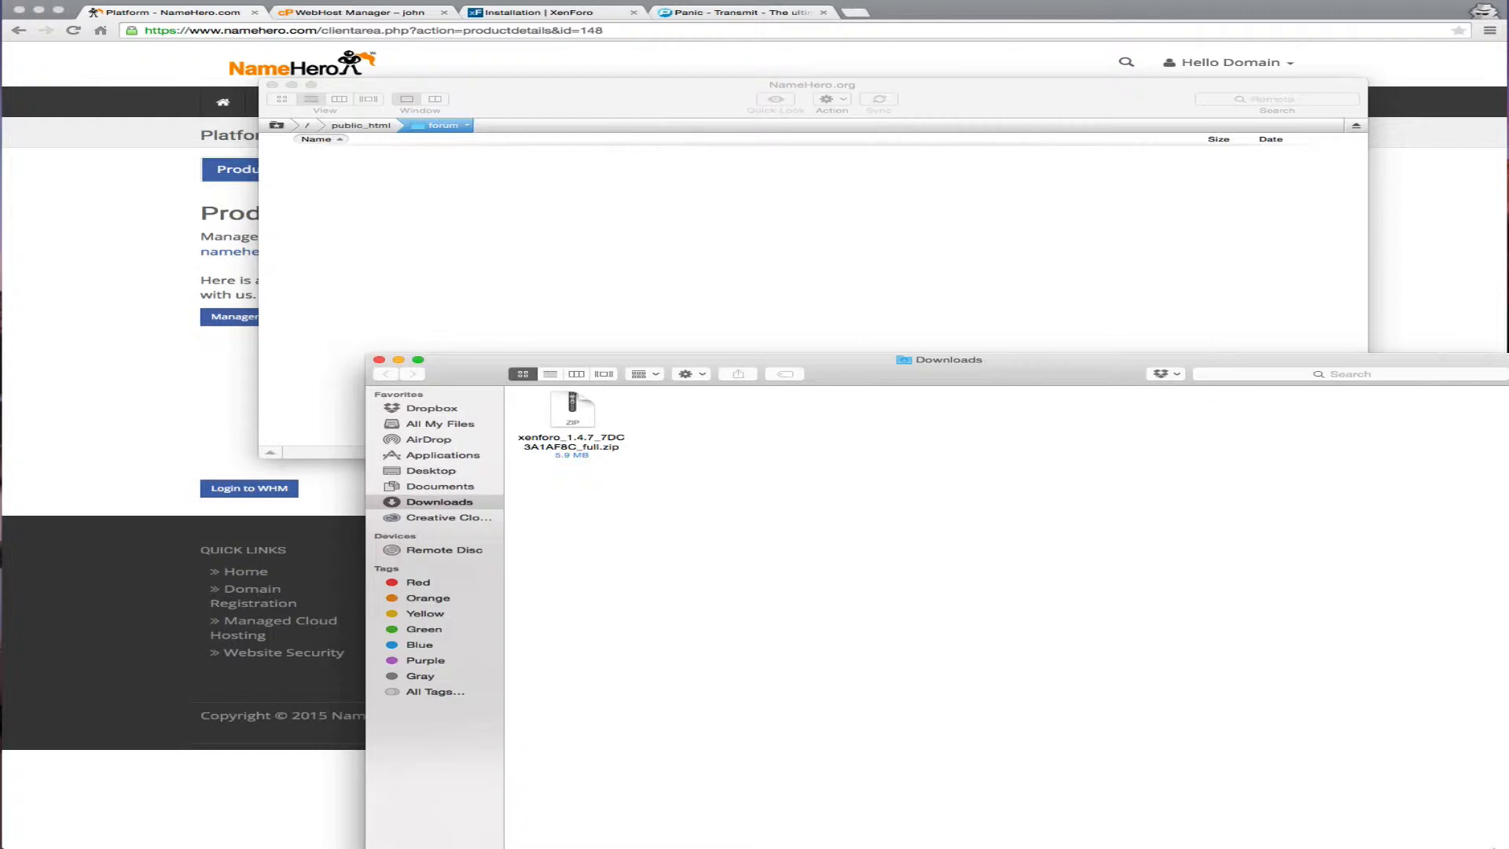
mouse_move(1493, 846)
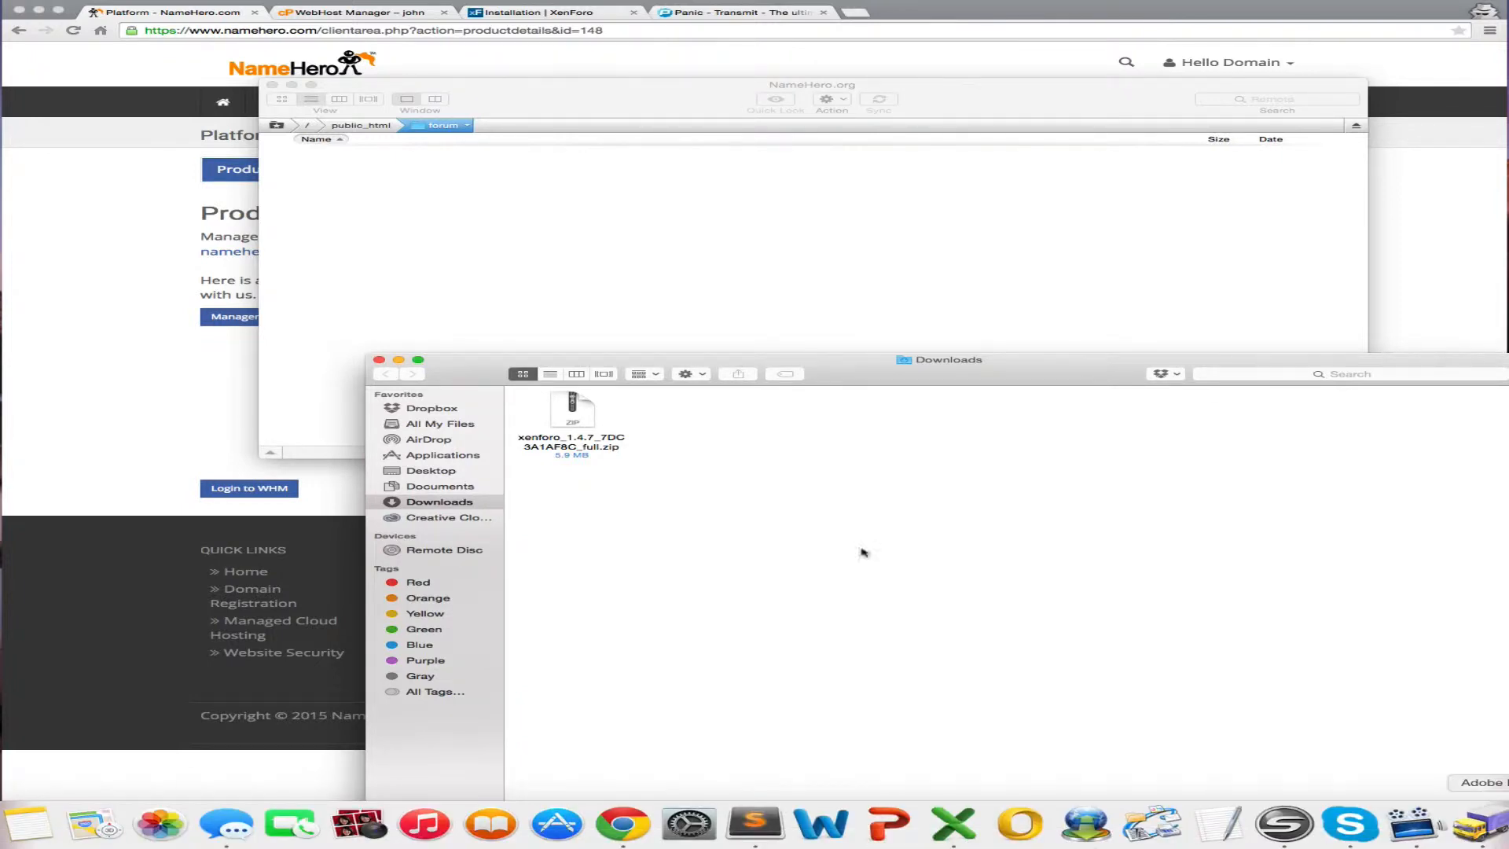
click(562, 403)
double_click(563, 403)
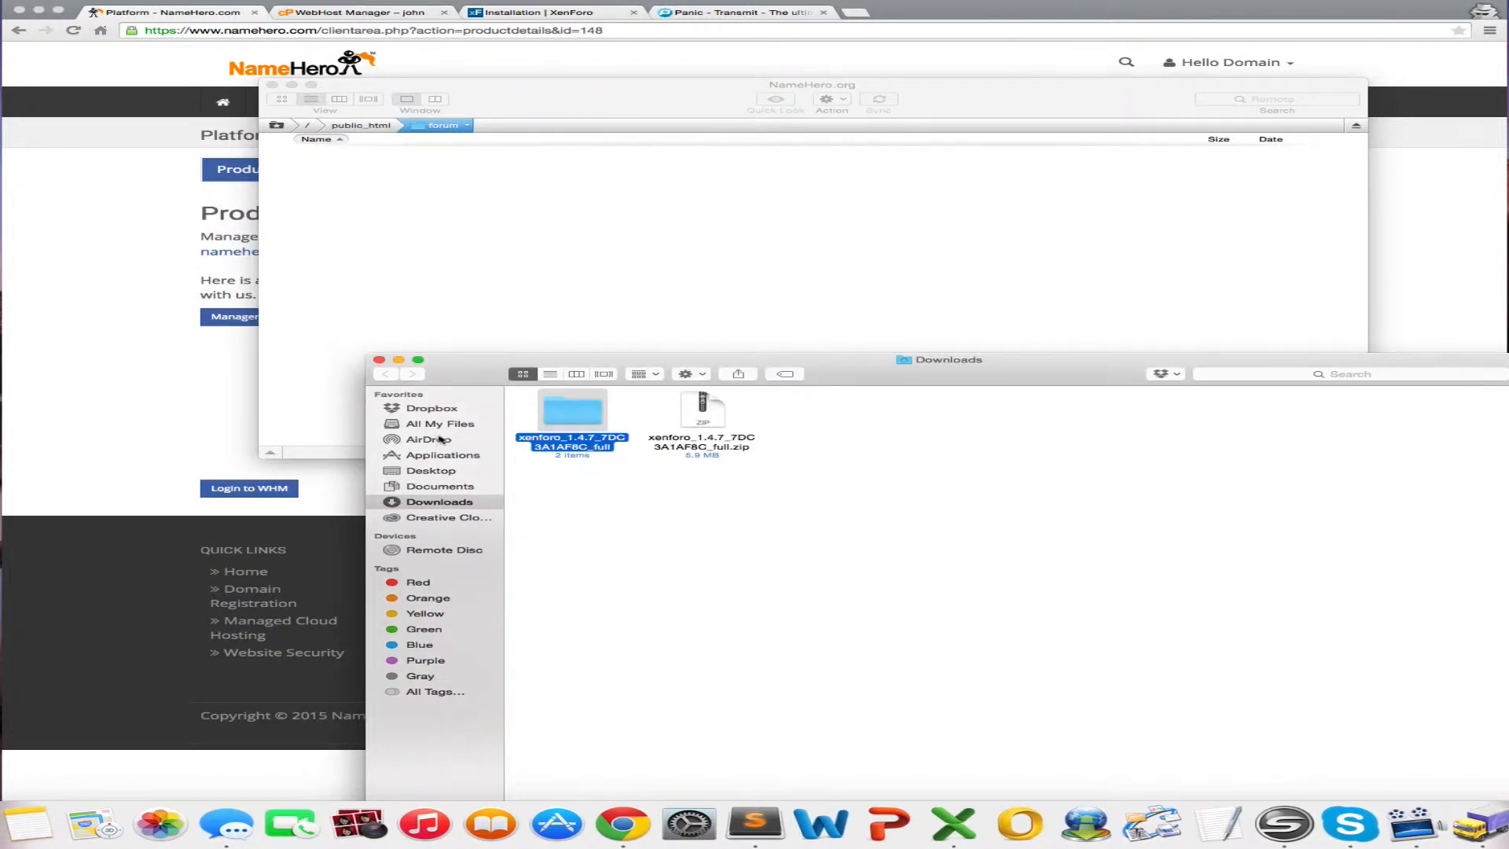
double_click(579, 419)
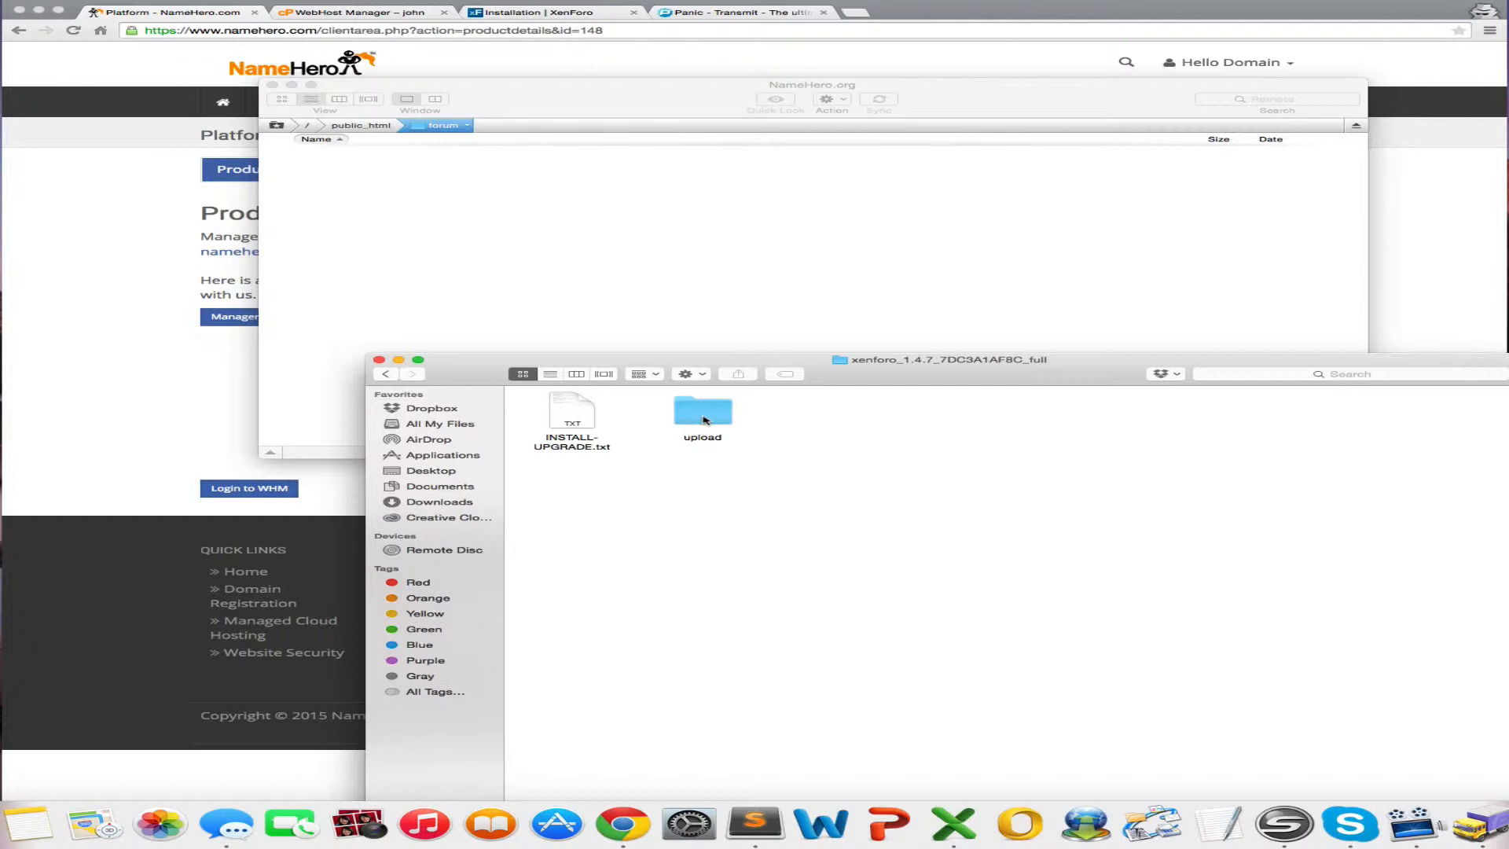
double_click(703, 413)
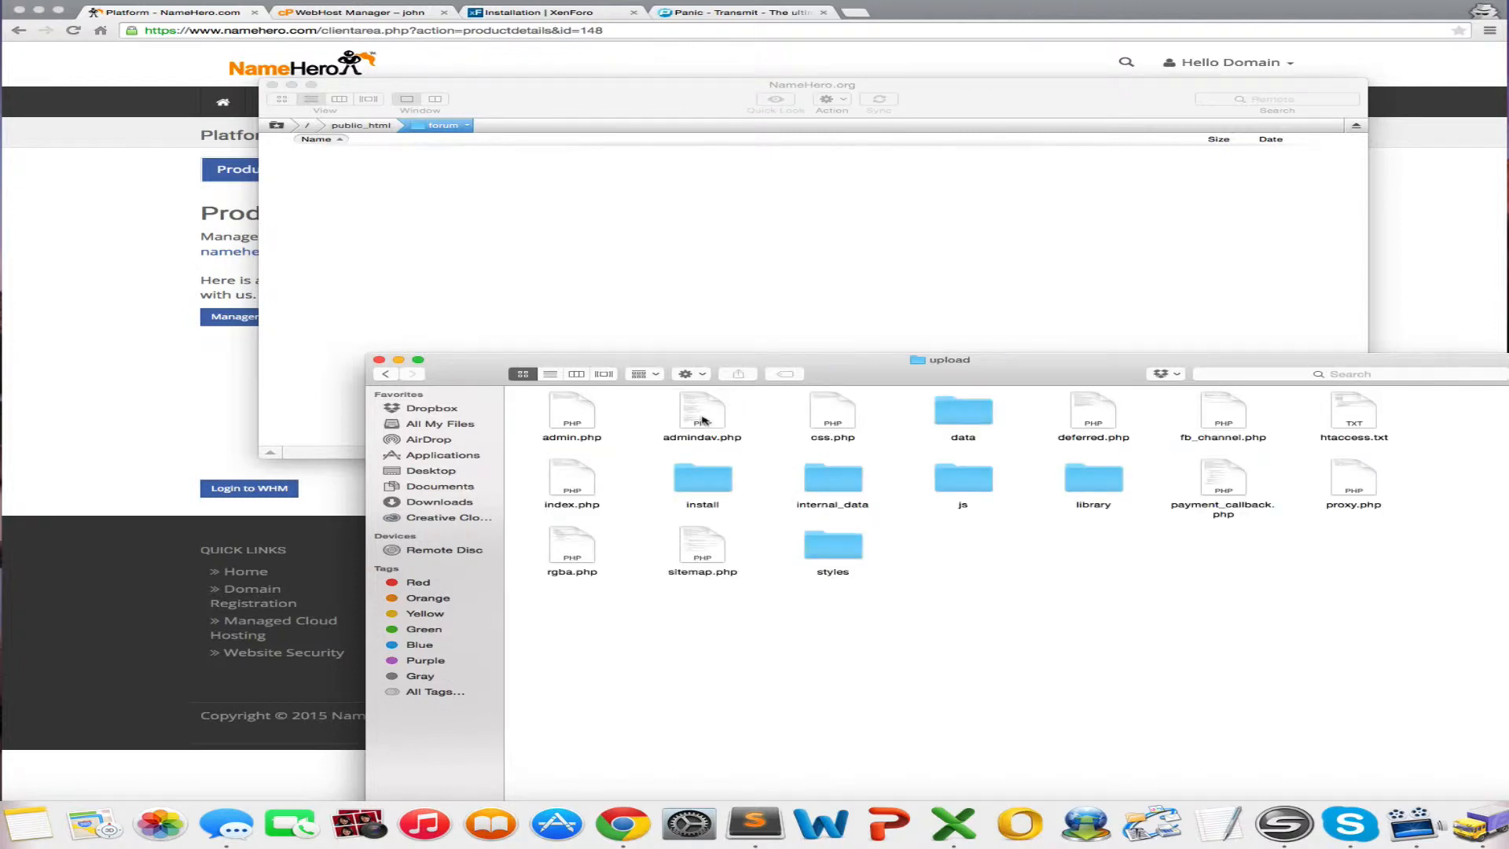
drag(556, 613, 1081, 241)
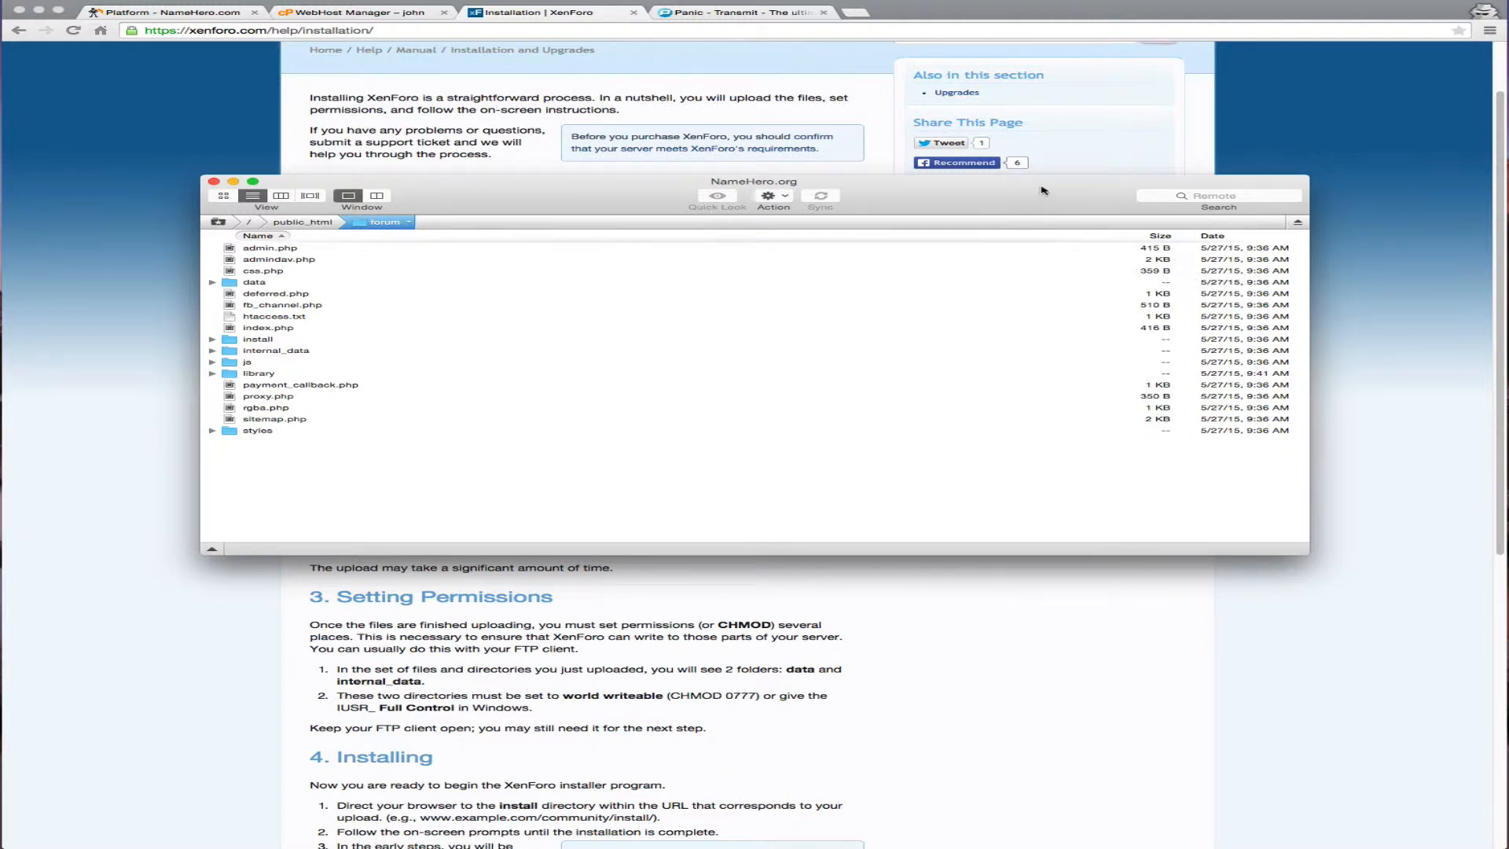
Reposition the Transmit window while the XenForo files upload into the forum folder
drag(1042, 190, 1098, 110)
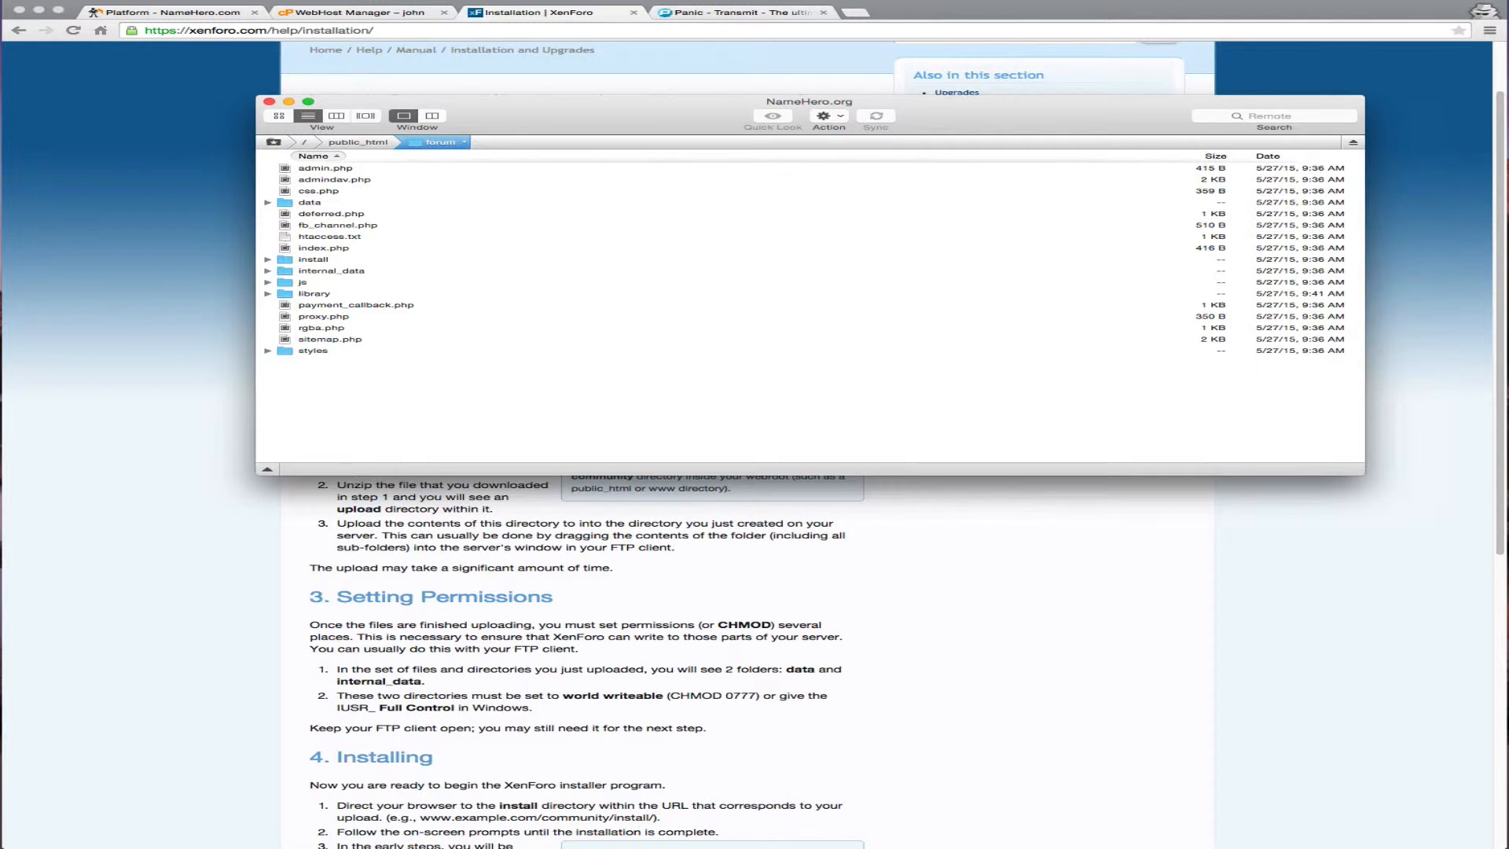
drag(580, 127, 560, 126)
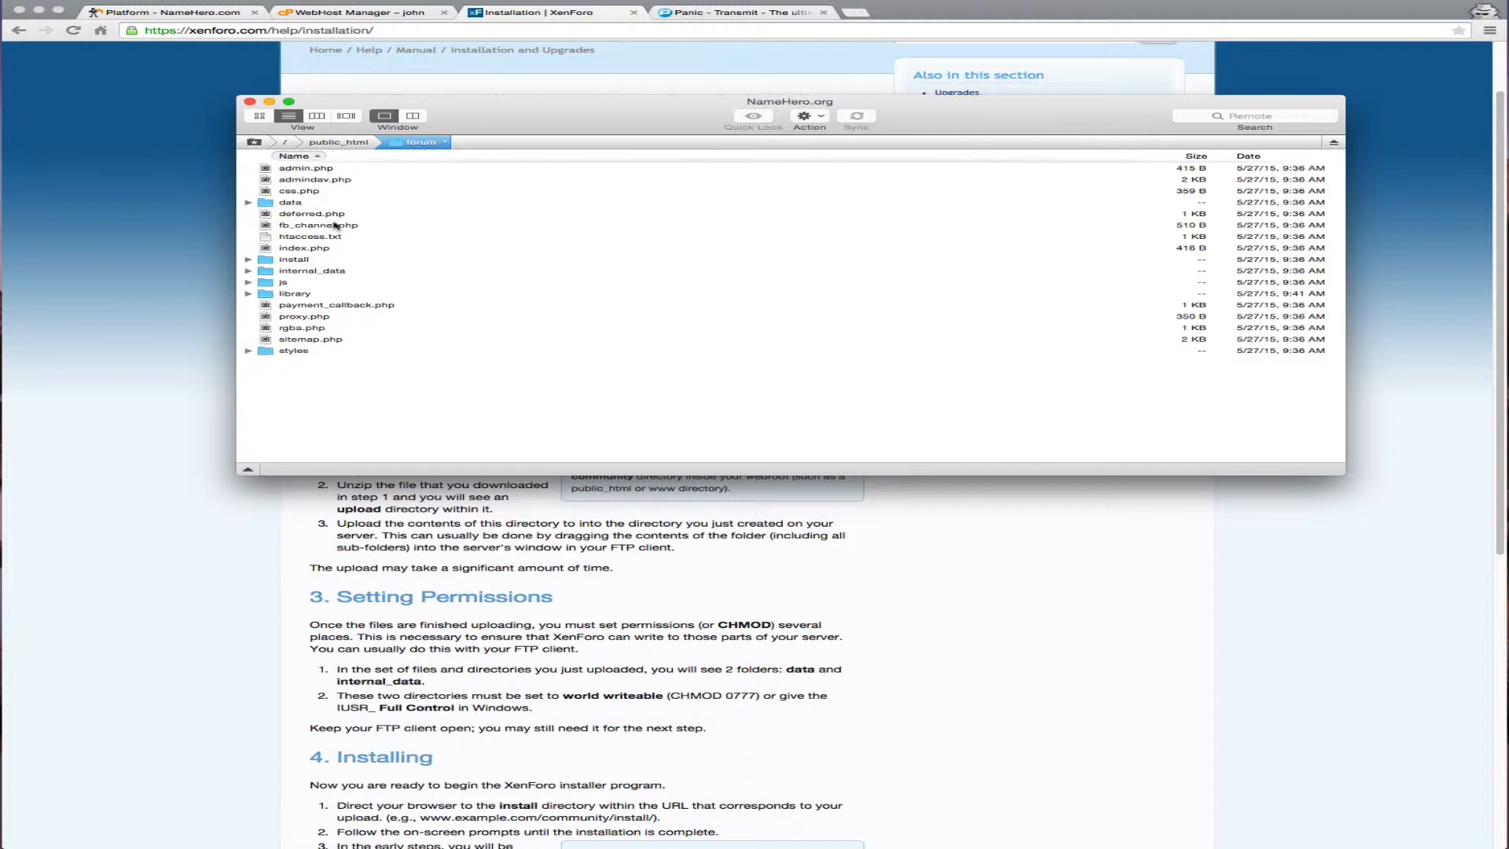
Set the data and internal_data folders to 777 permissions through Get Info
right_click(297, 205)
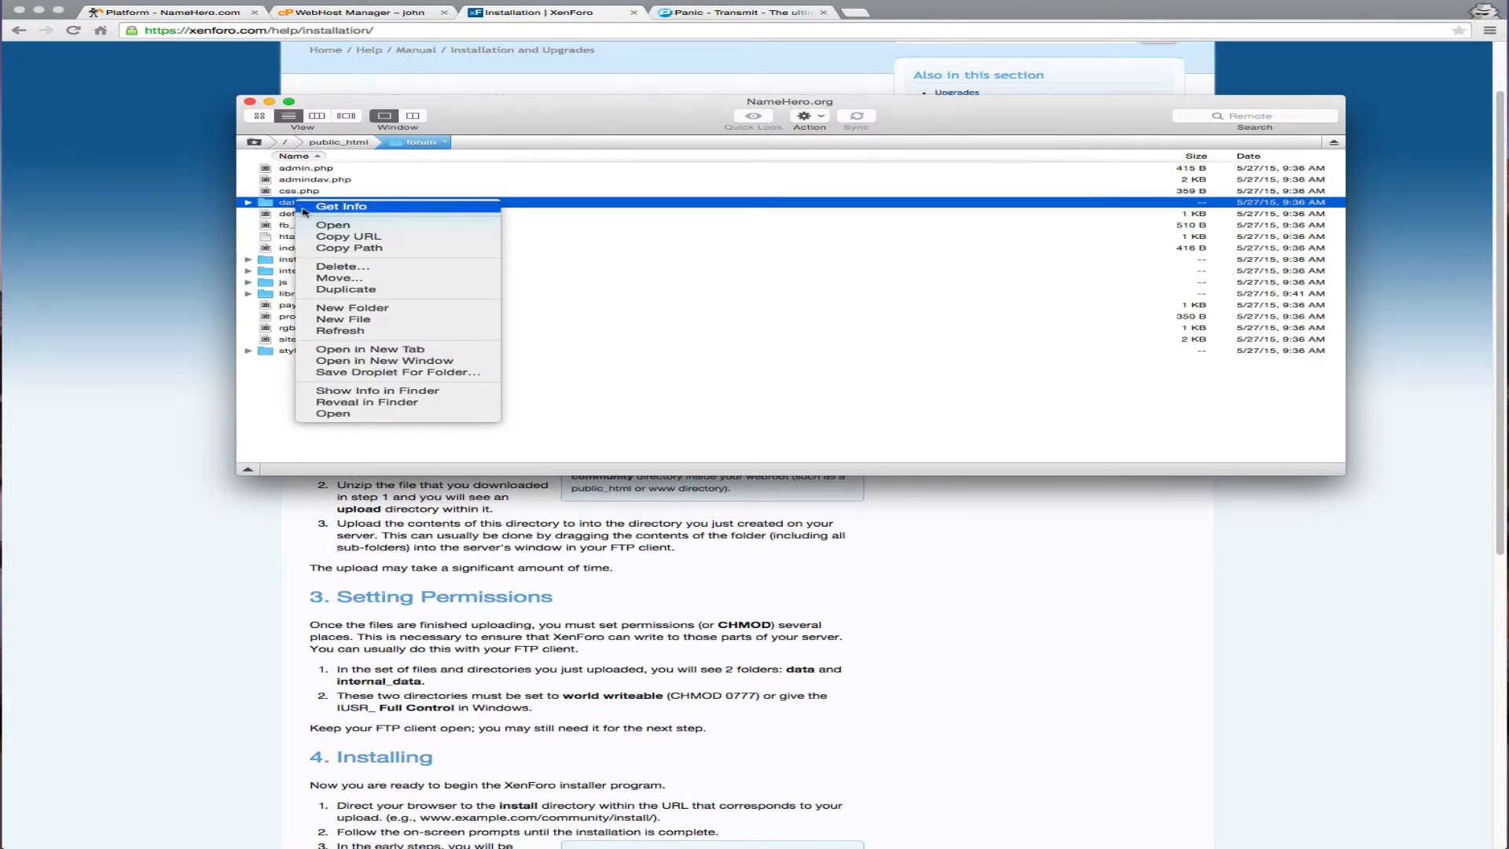
click(305, 208)
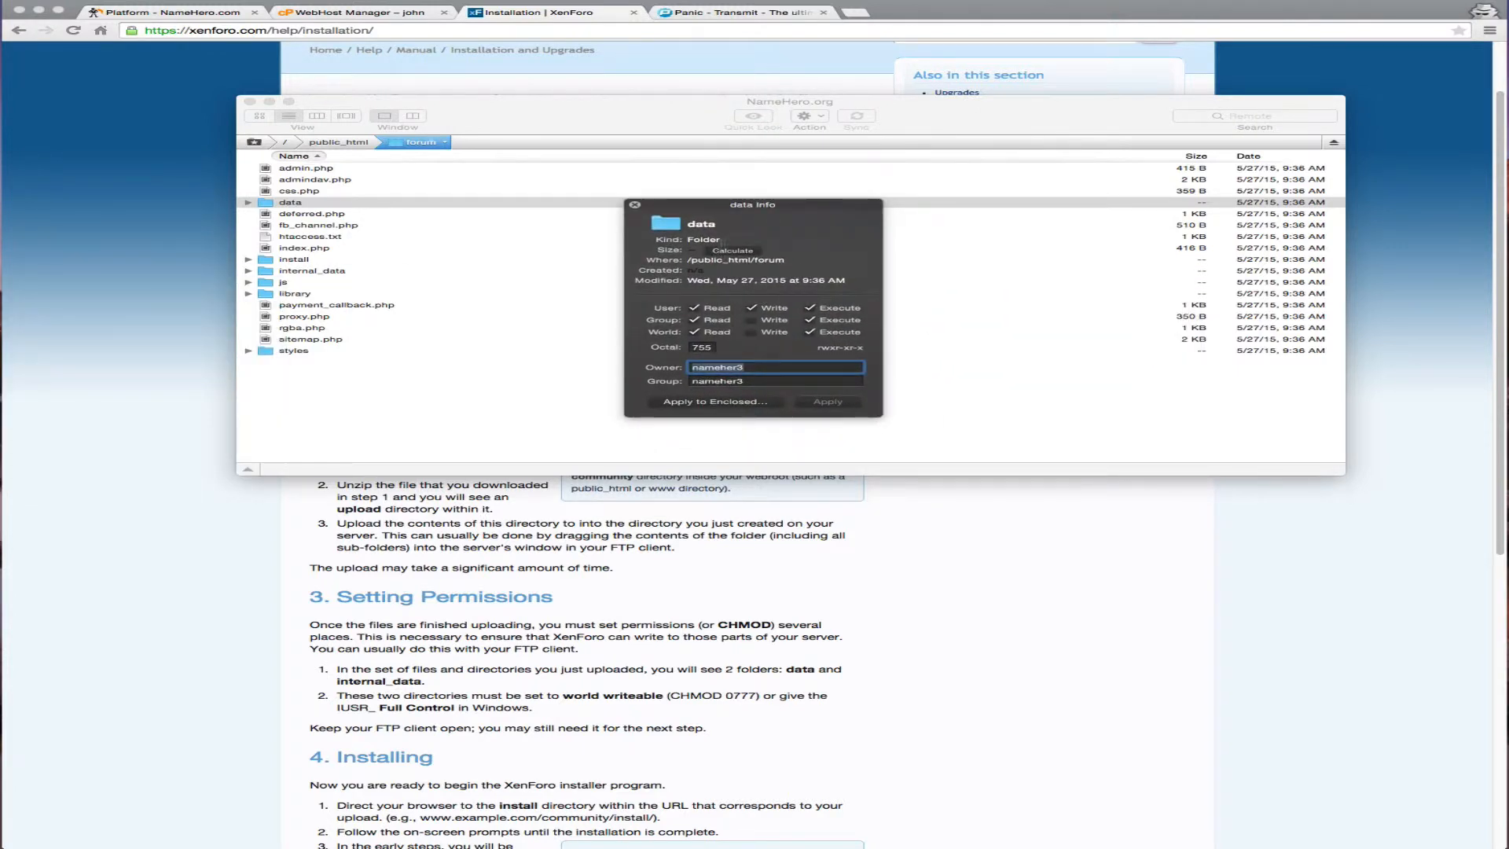
key(shift+Tab)
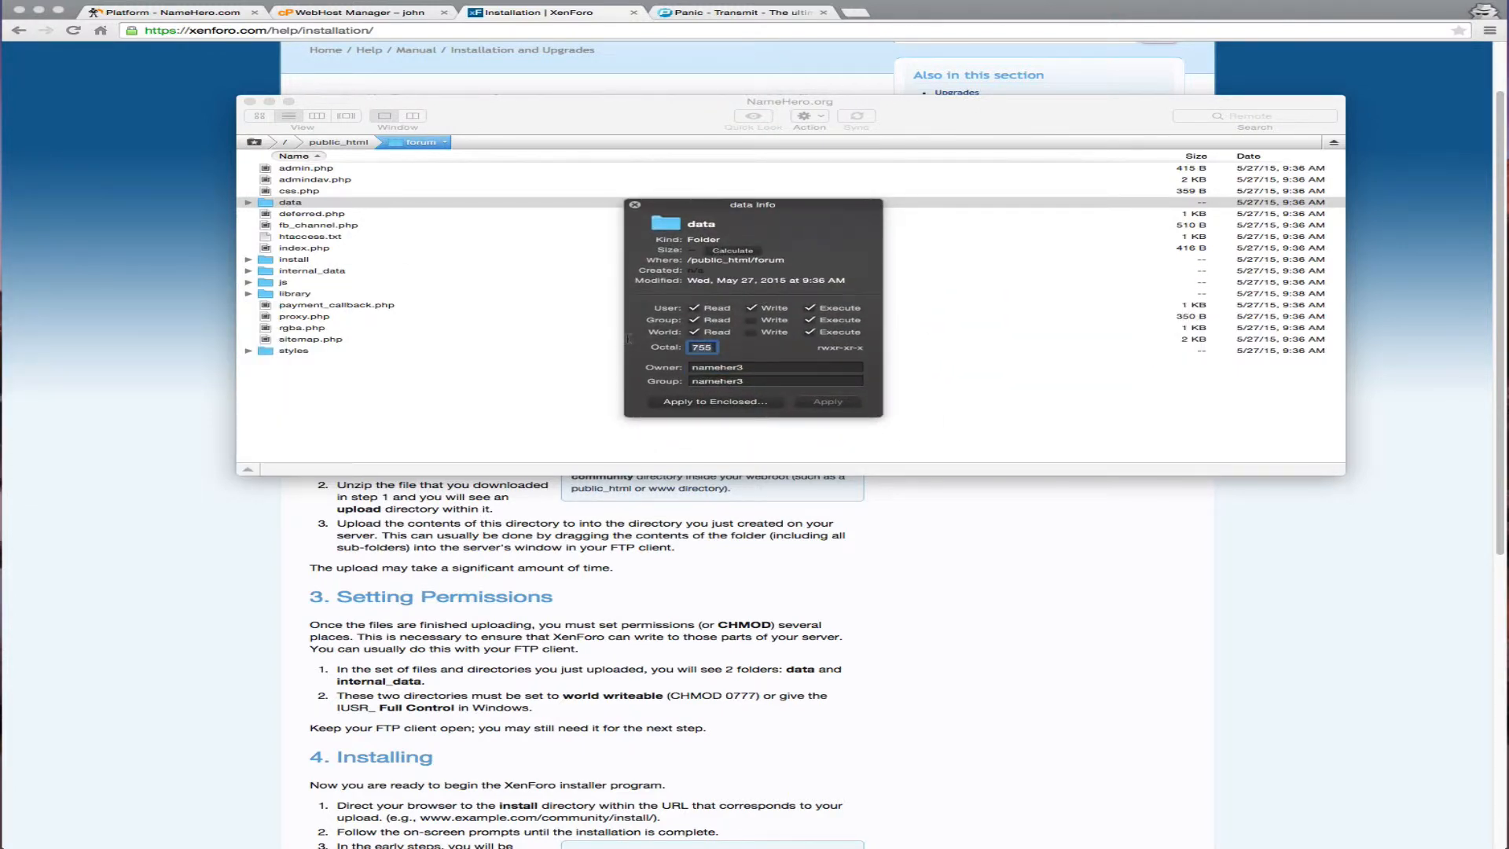
text(777)
click(828, 402)
click(635, 204)
click(303, 272)
right_click(305, 273)
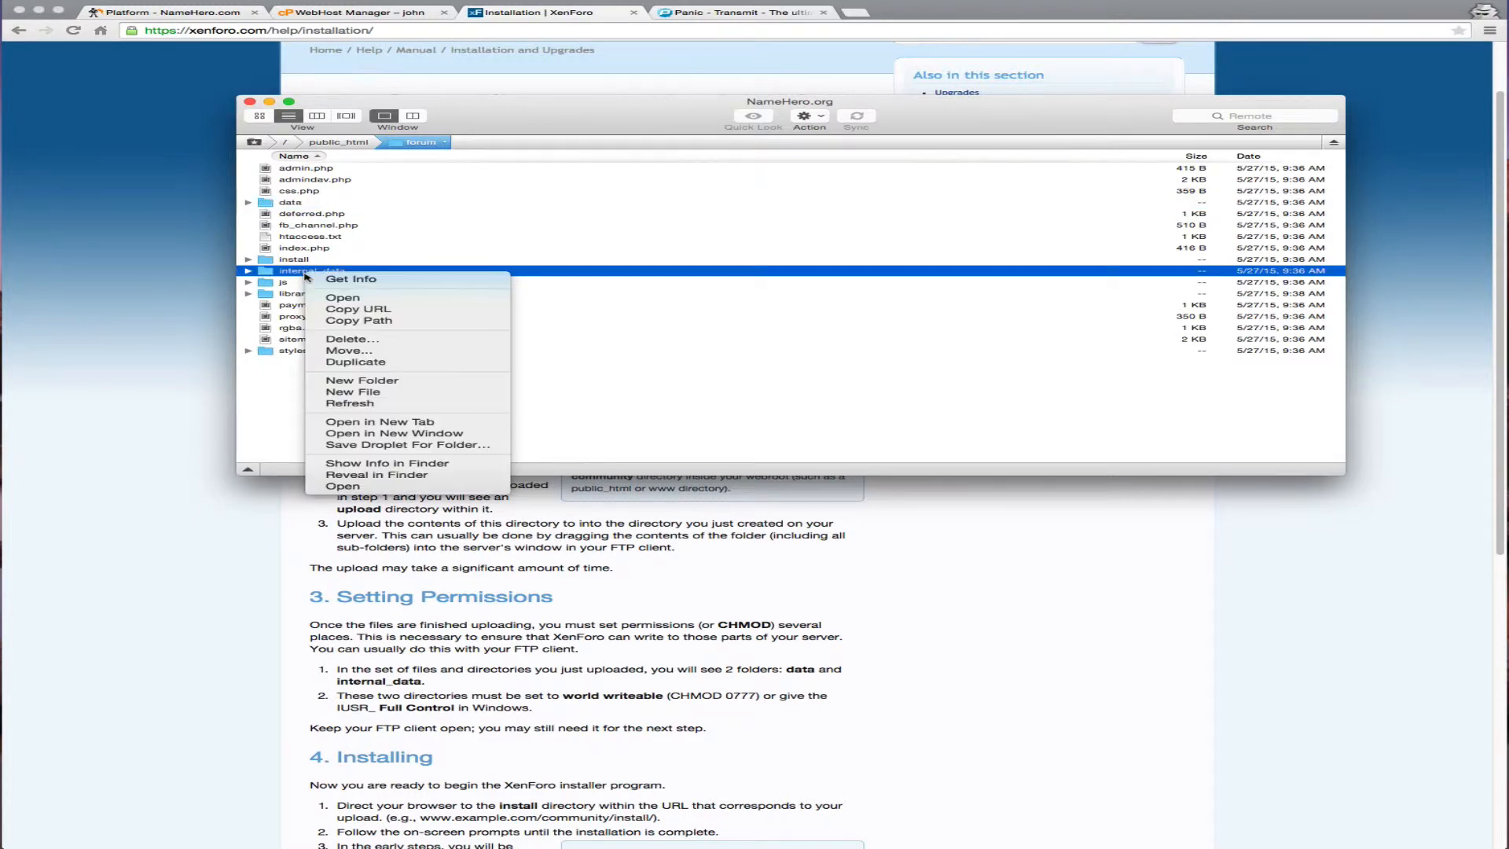
click(343, 280)
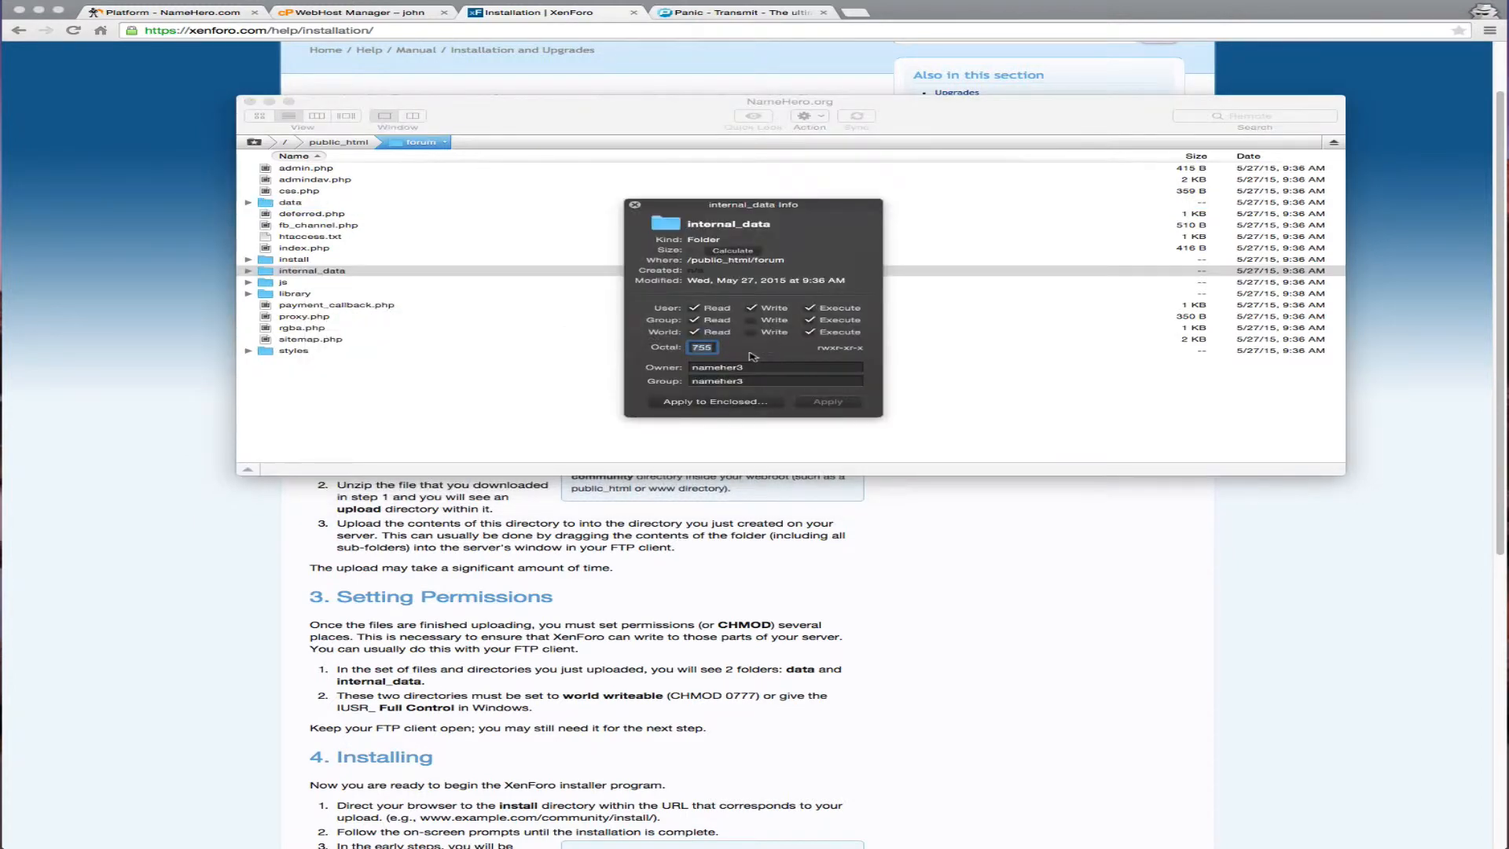
text(777)
click(813, 402)
click(635, 205)
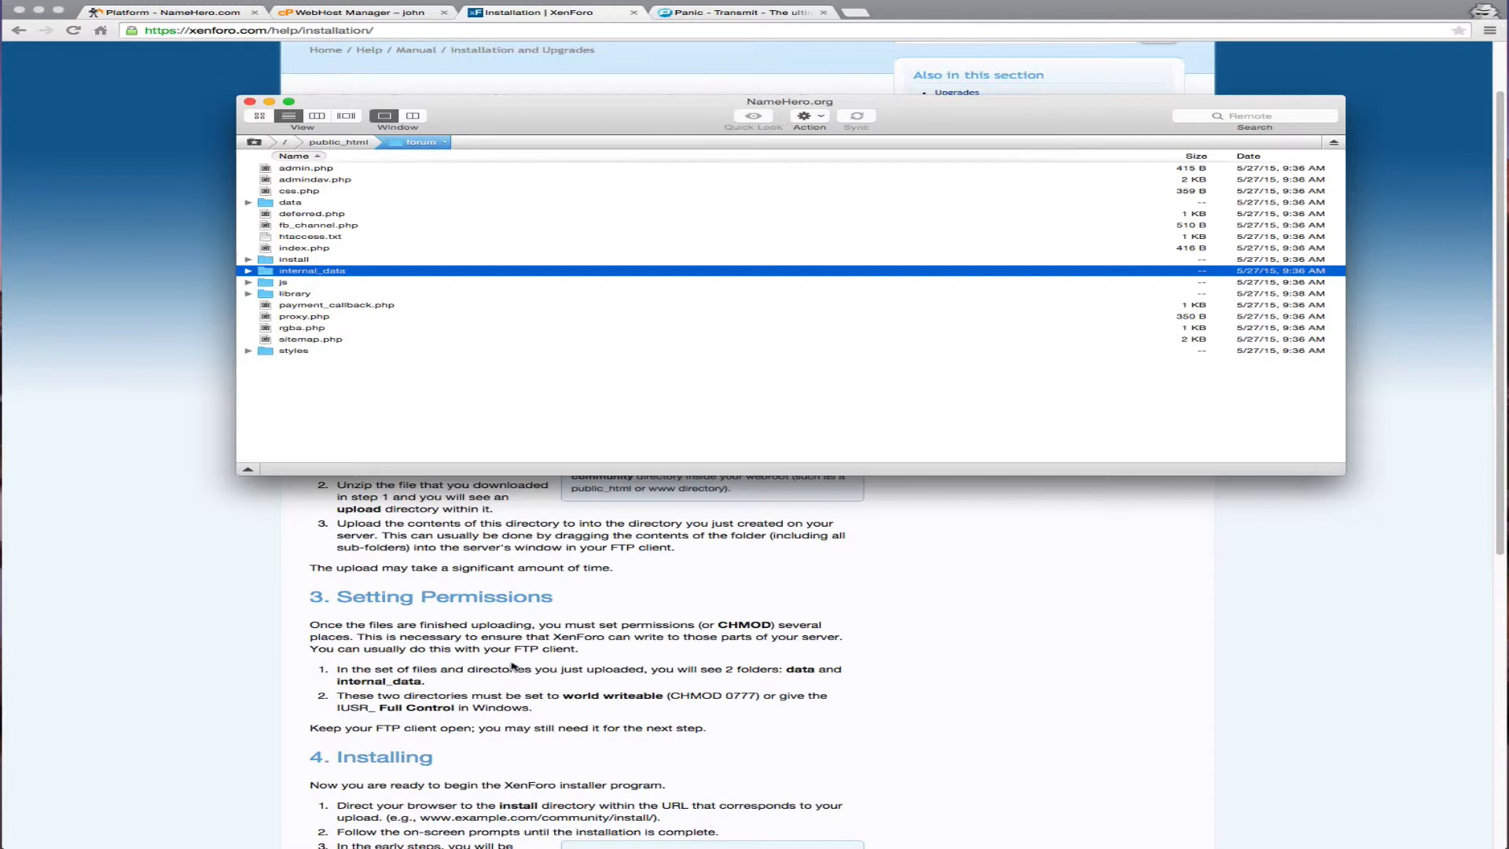
Scroll the XenForo guide to its Installing section and bring Chrome in front of Transmit
scroll(512, 666, down, 4)
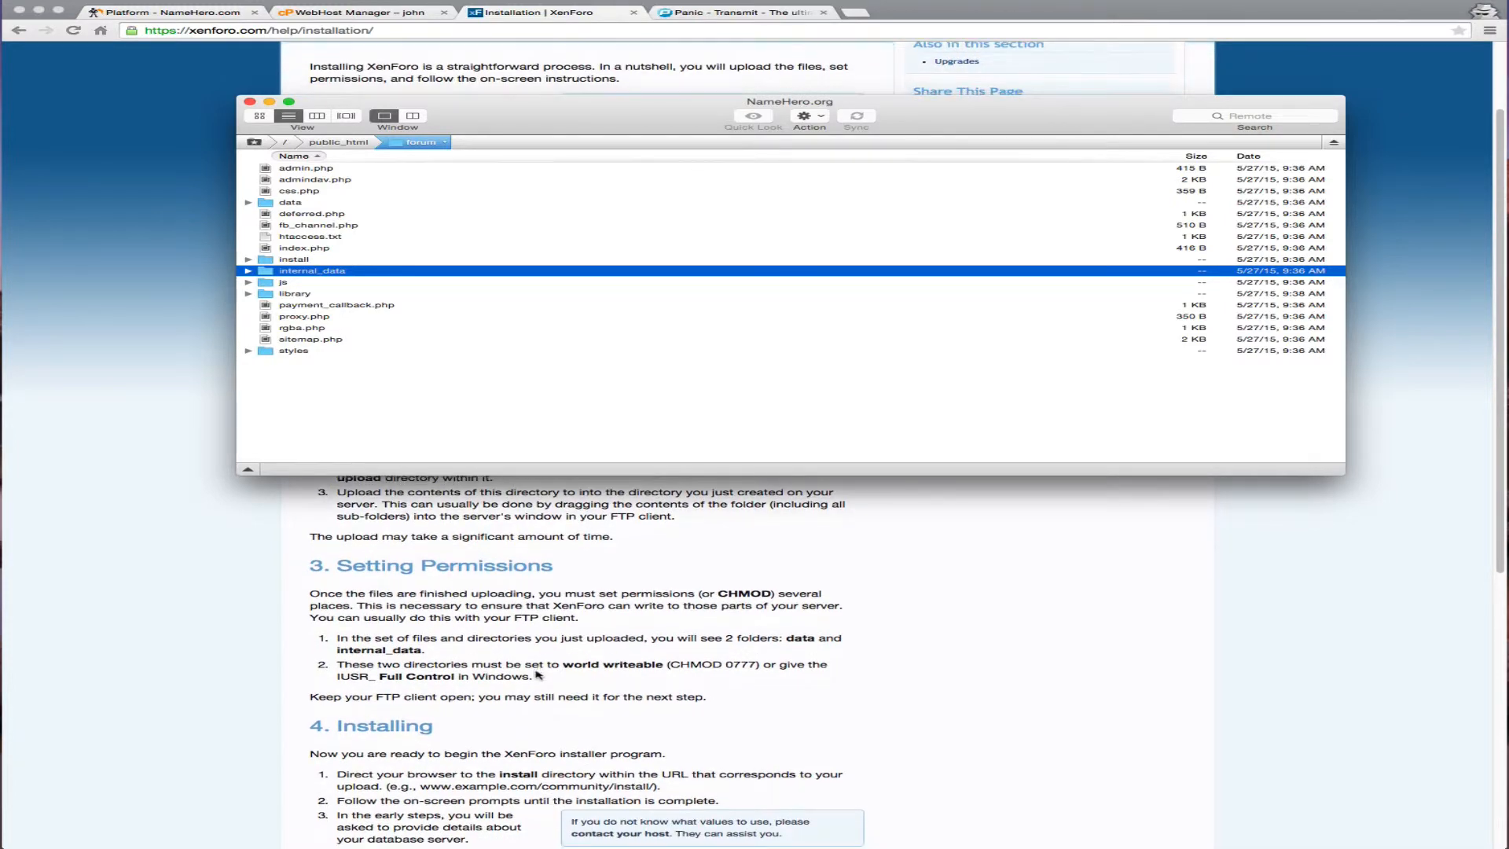
scroll(538, 674, down, 10)
scroll(517, 677, down, 2)
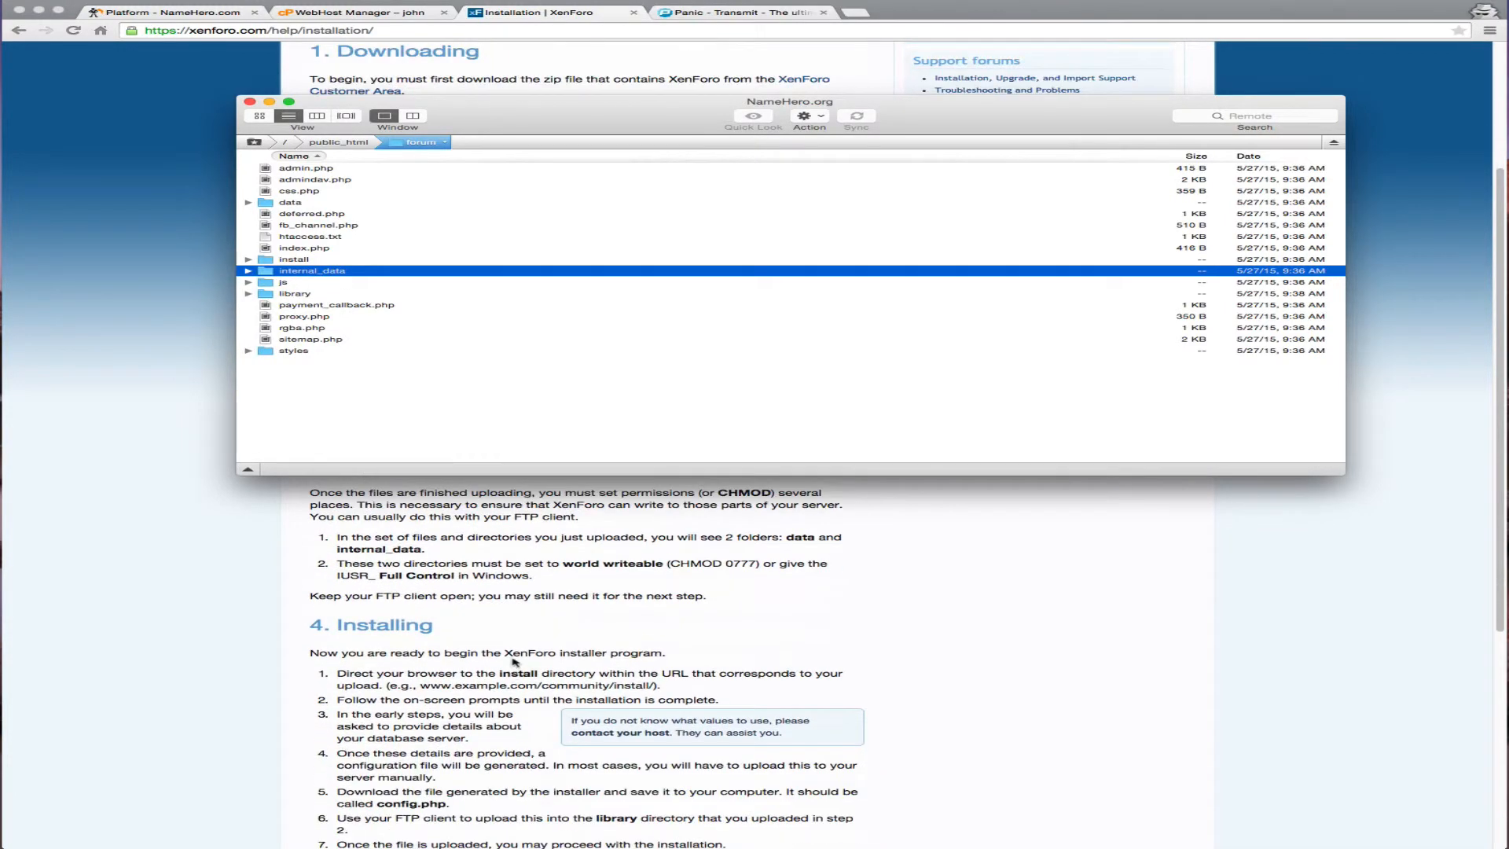
scroll(512, 660, down, 8)
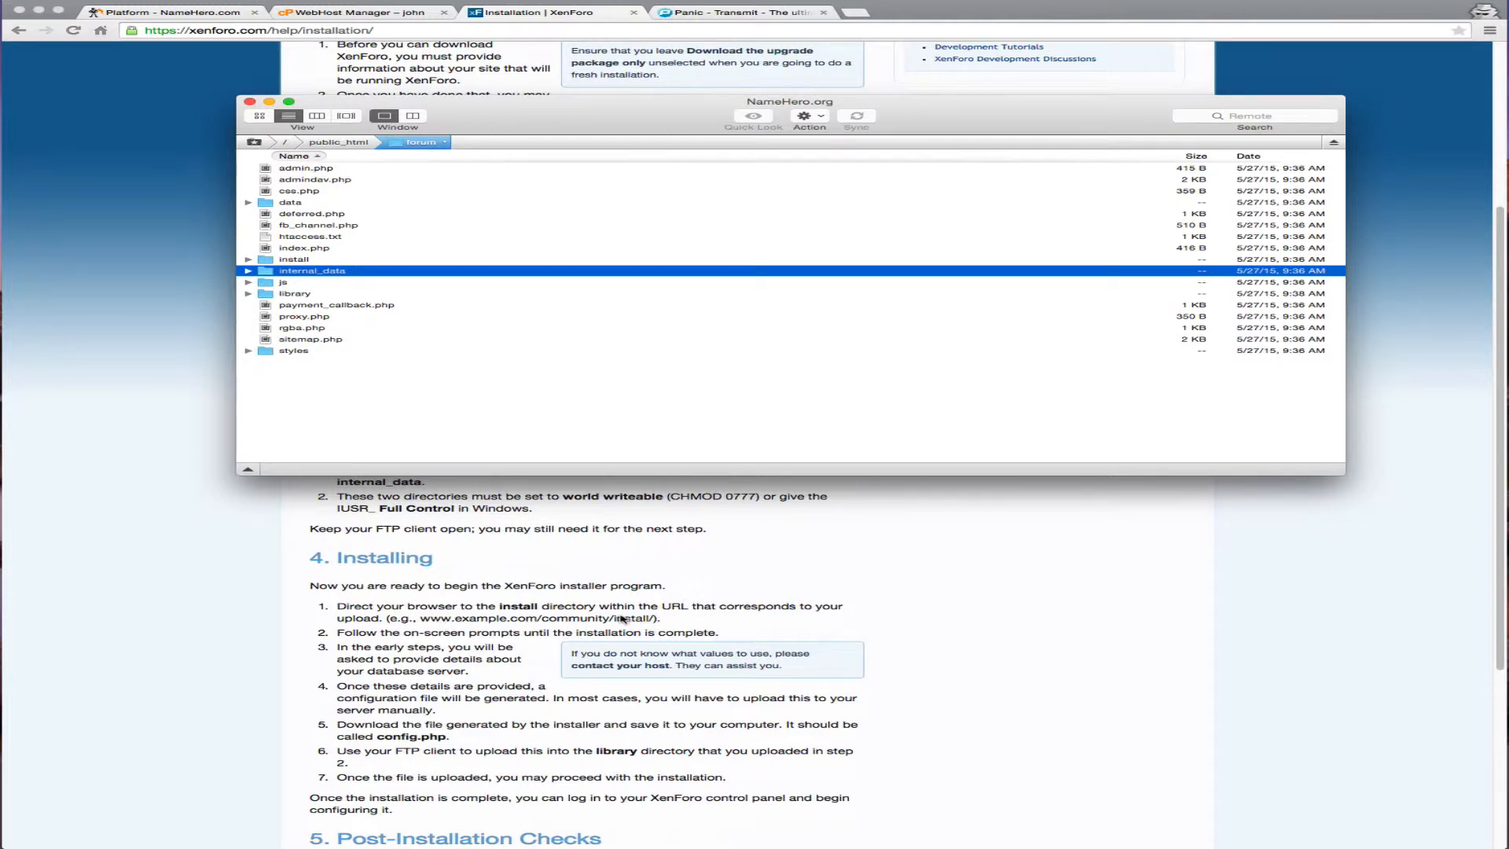
drag(621, 110, 1232, 154)
click(1021, 673)
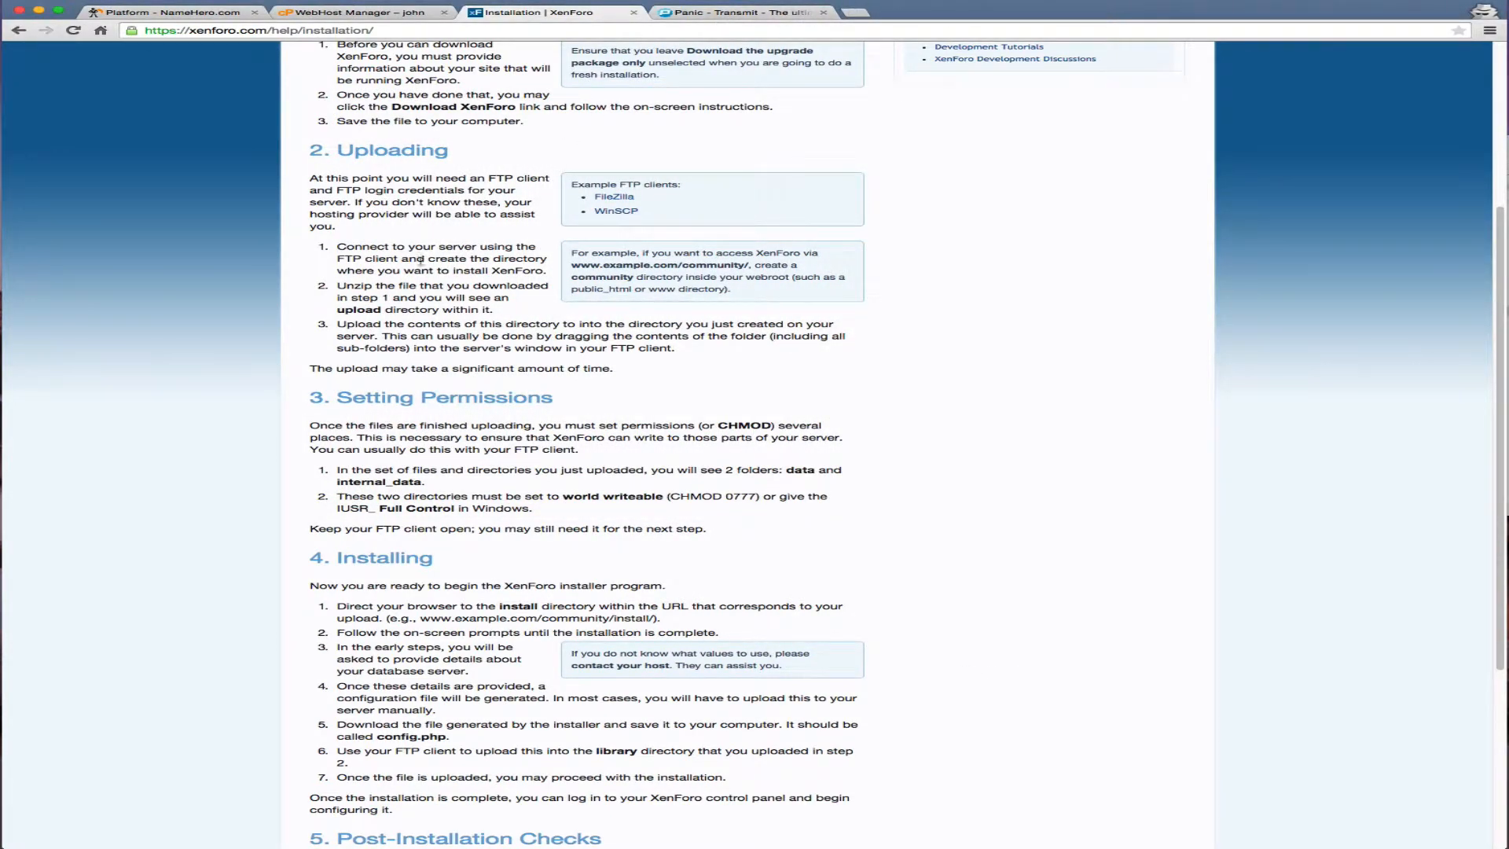
click(358, 13)
Load namehero.org/forum/install and begin the XenForo 1.4.7 installation
click(303, 303)
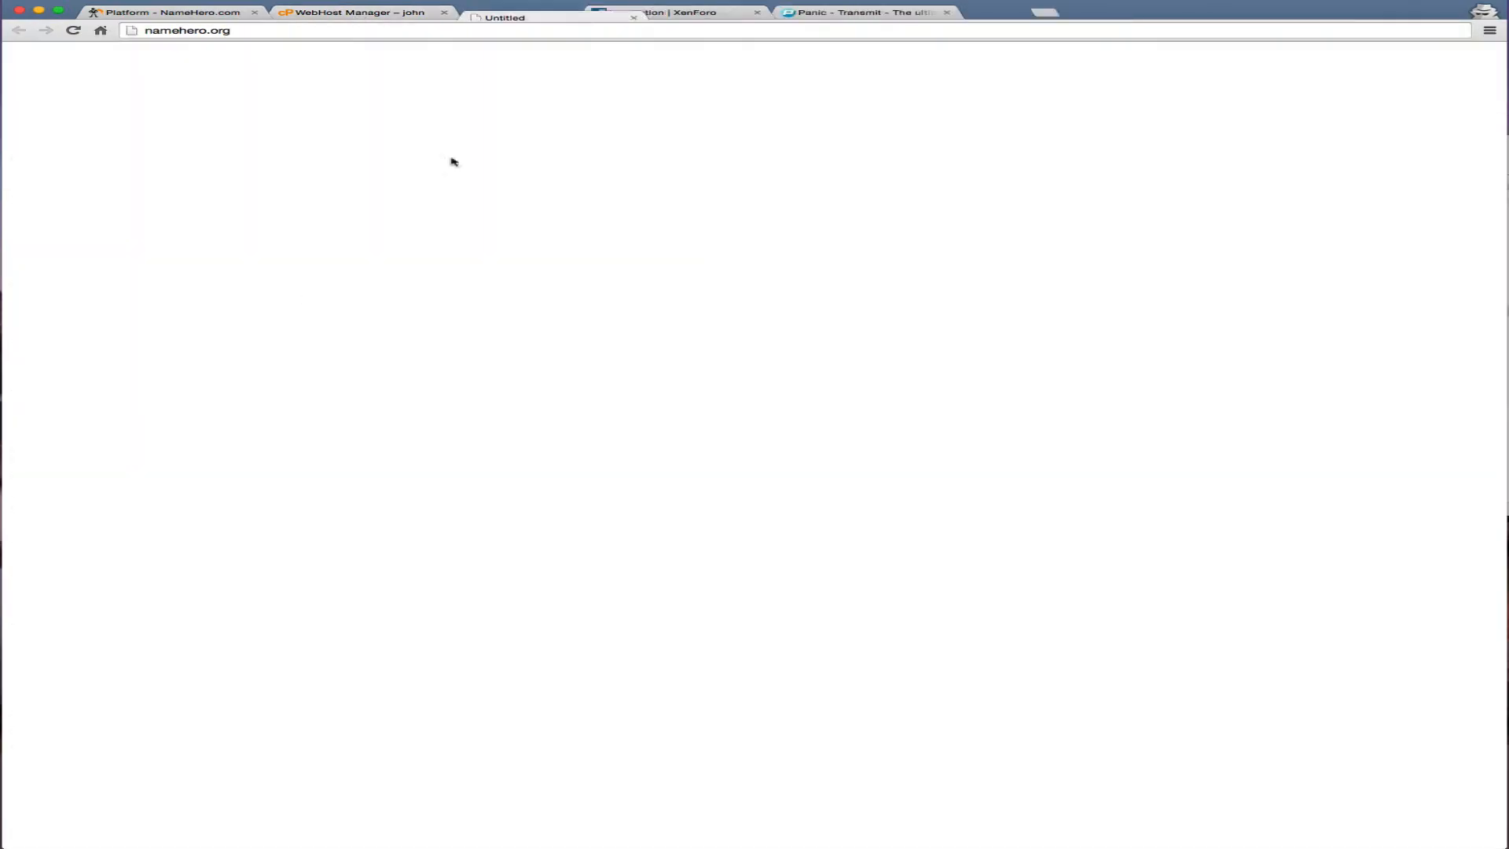
click(472, 30)
click(455, 30)
text(/)
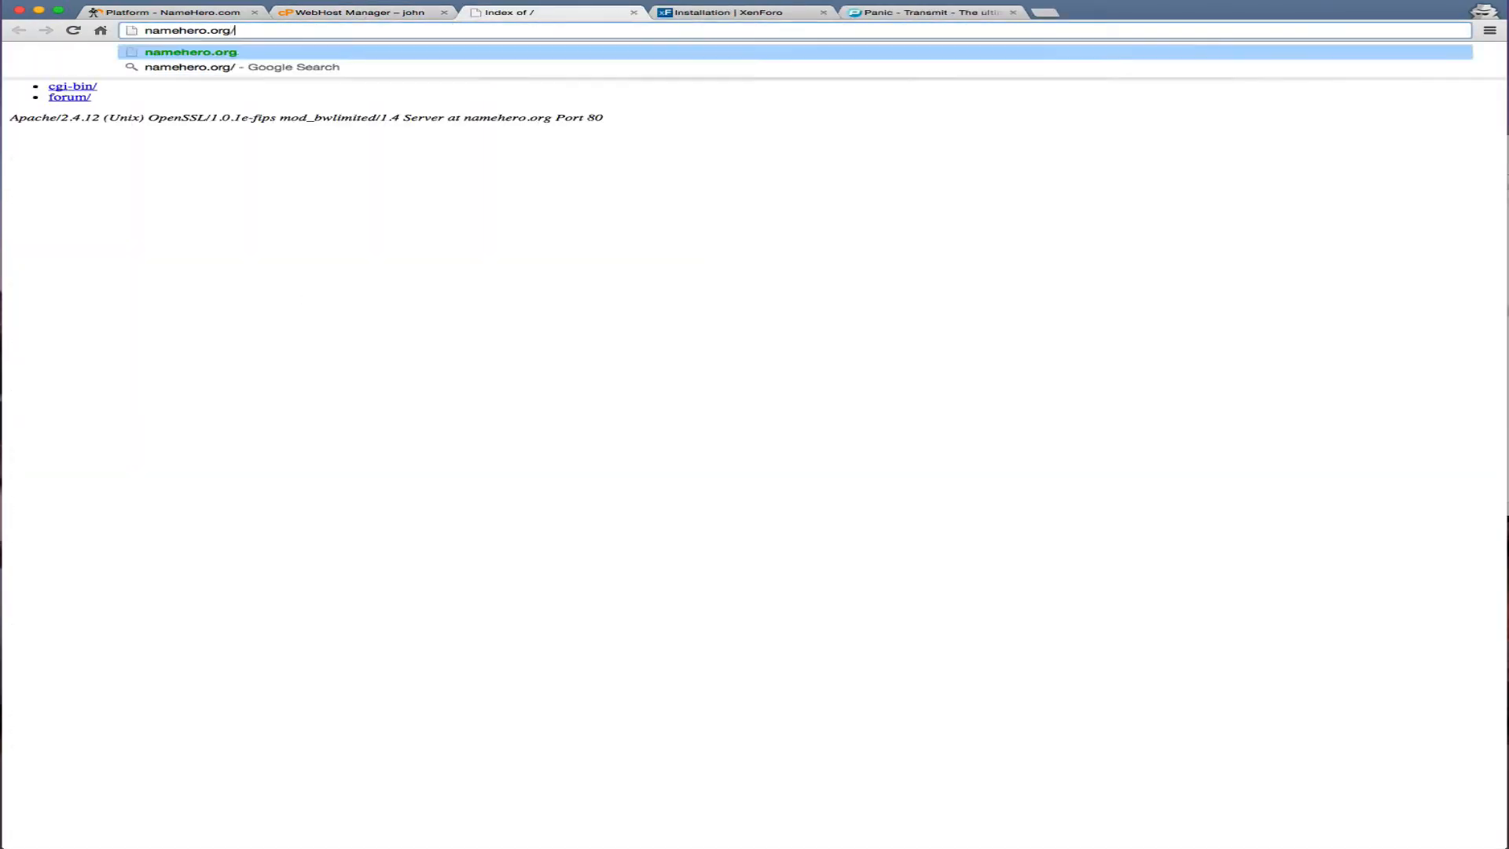
text(forum/install)
key(Return)
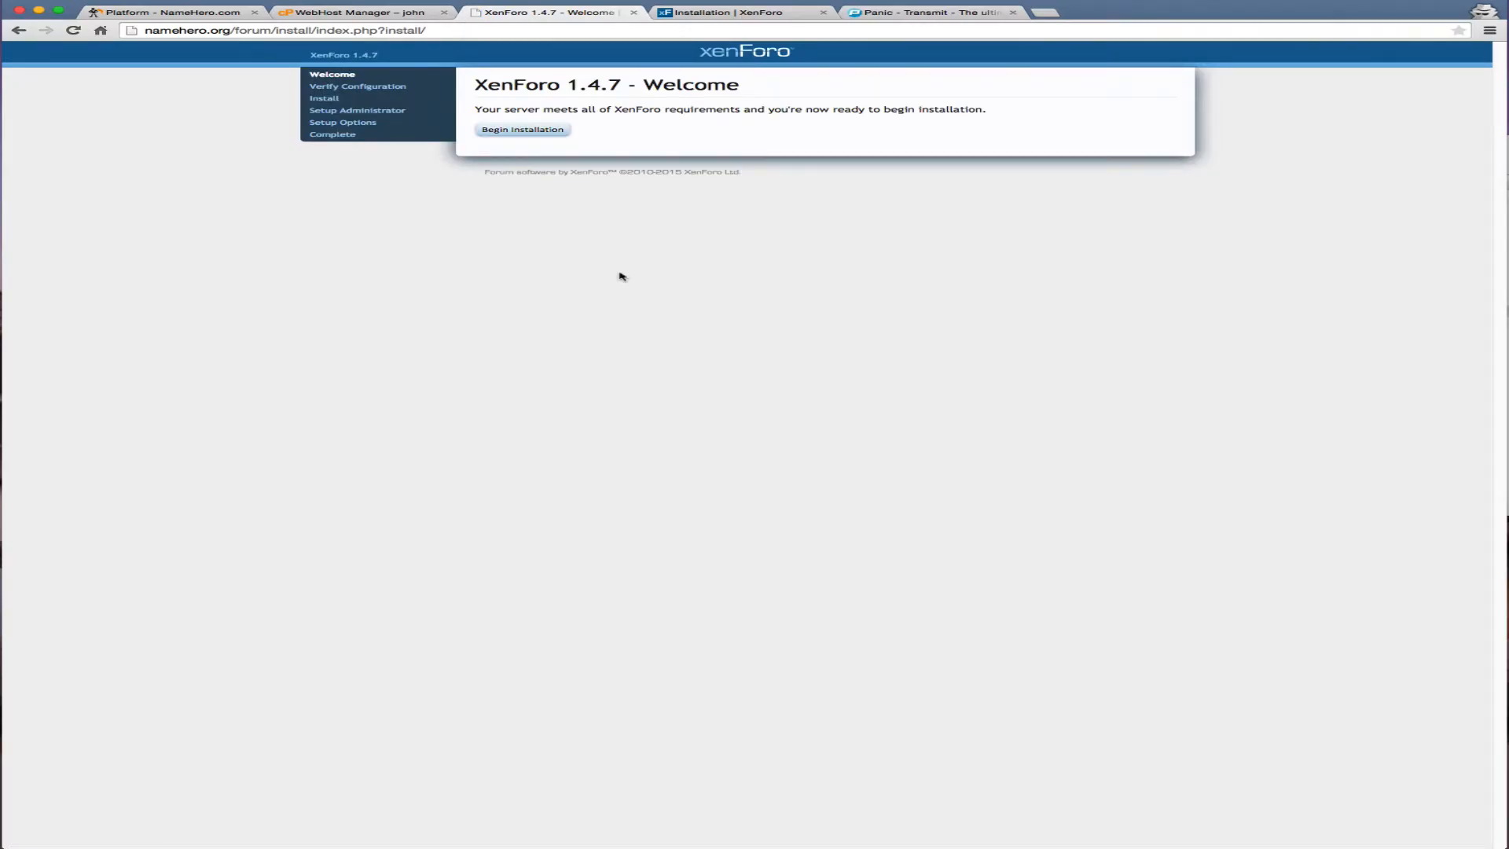
drag(233, 30, 272, 34)
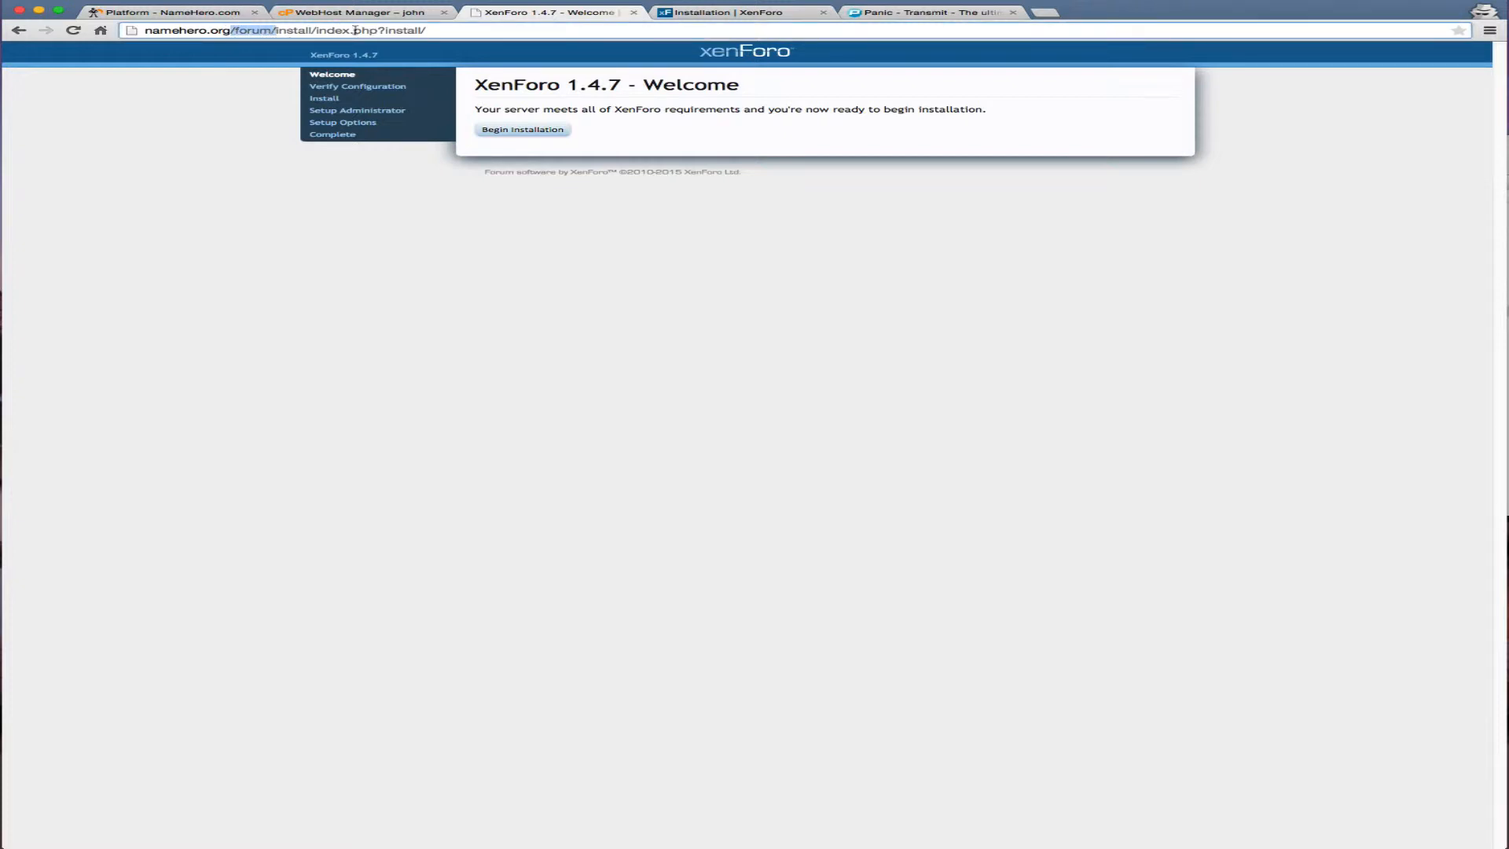
click(387, 313)
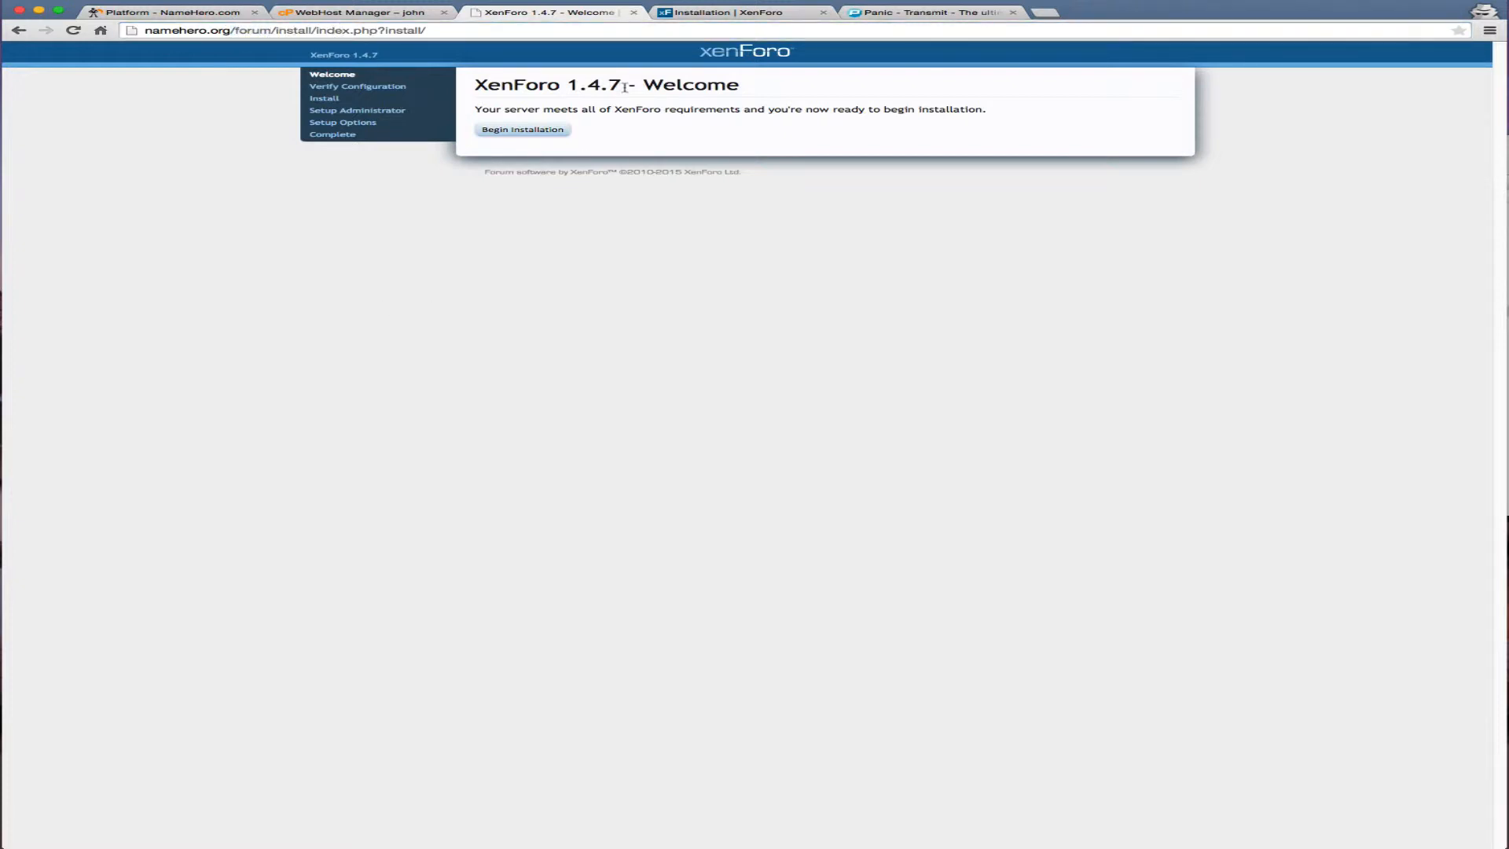
click(560, 134)
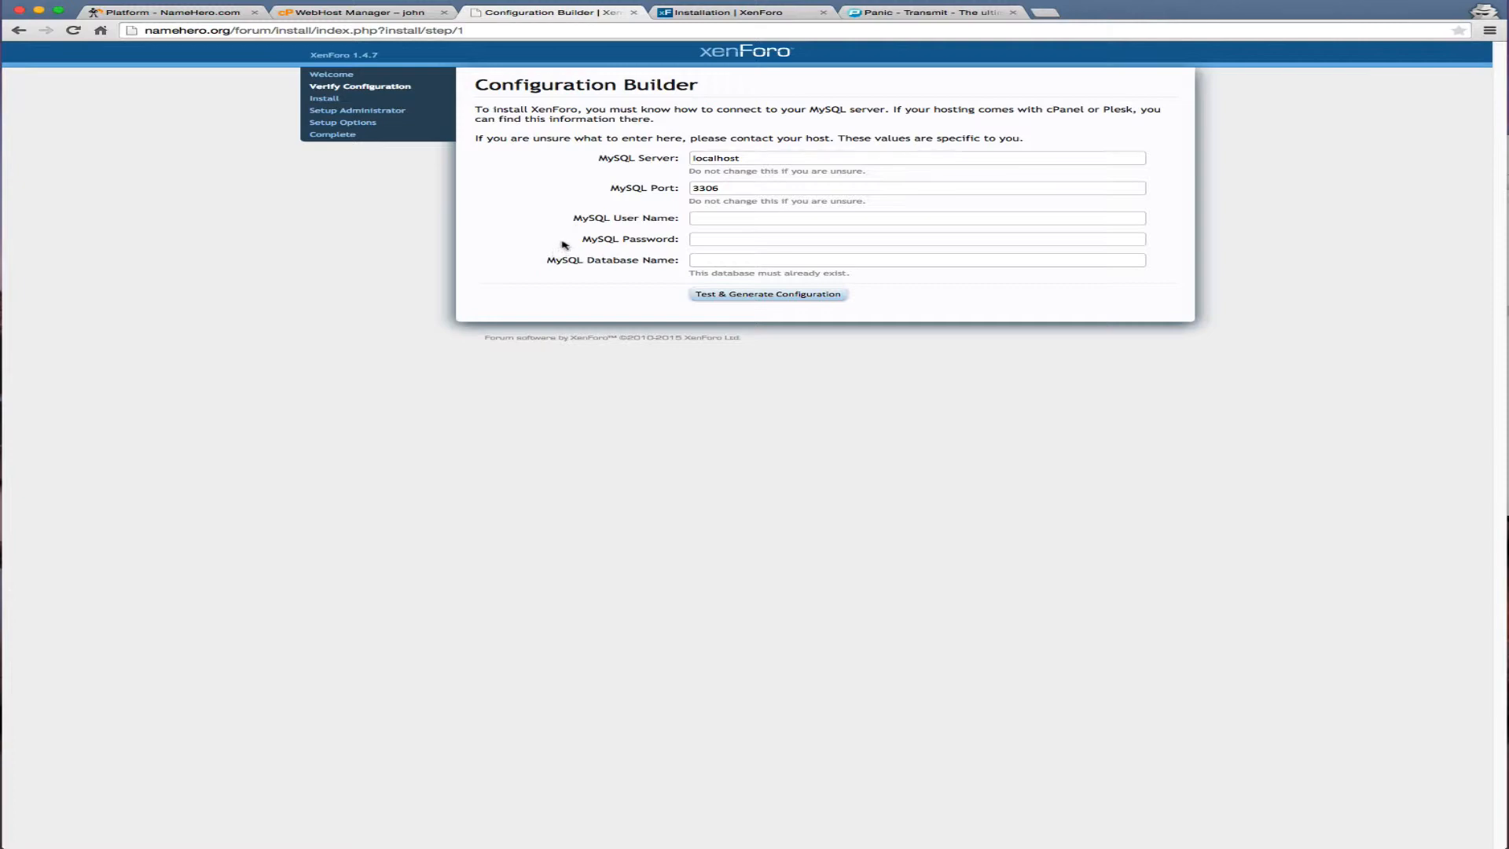
Open the MySQL Databases page in the namehero.org account's cPanel
click(359, 12)
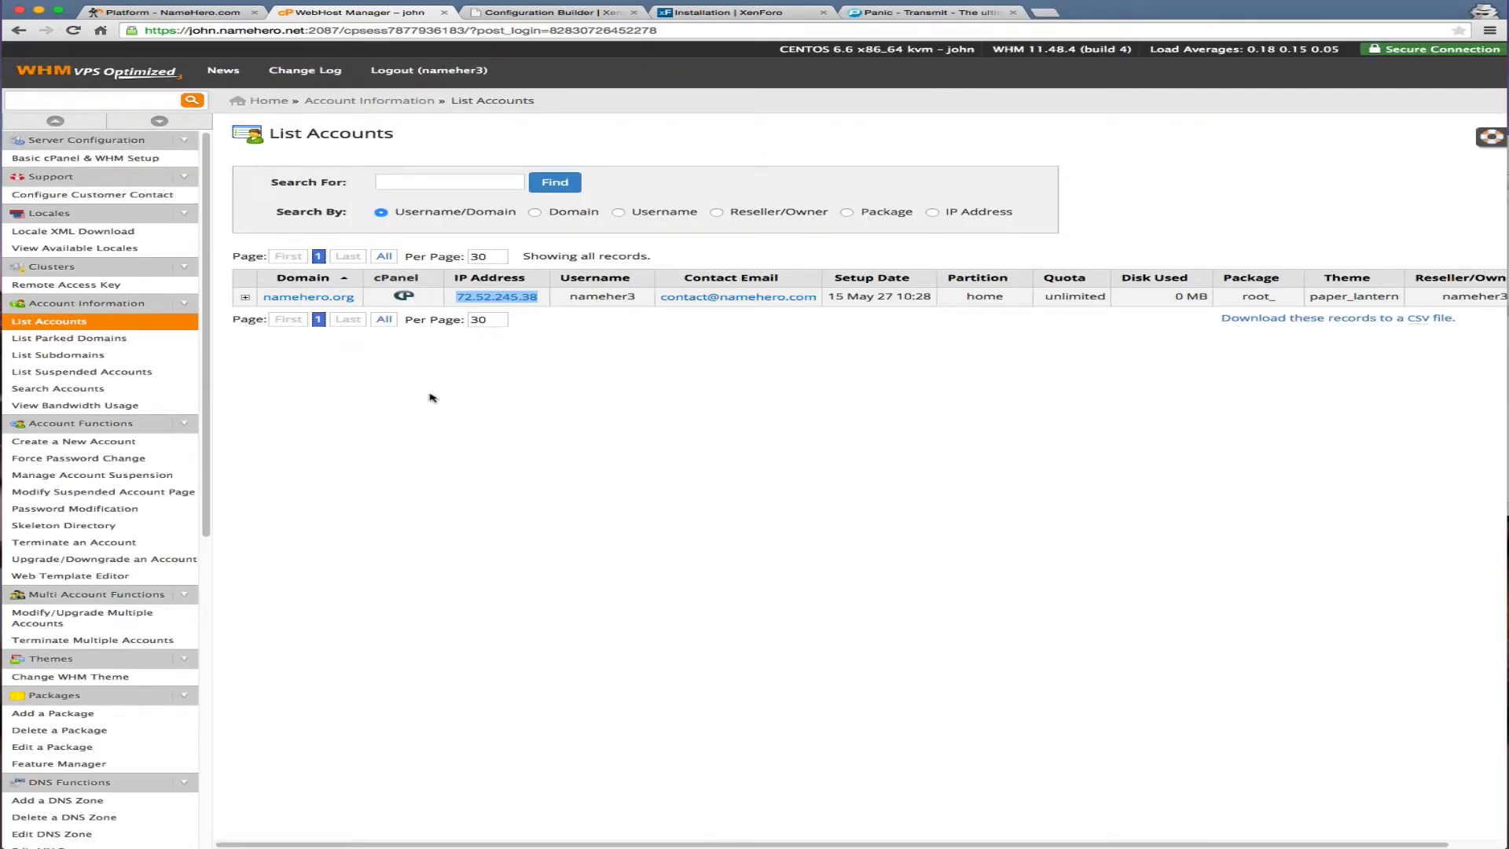
click(427, 403)
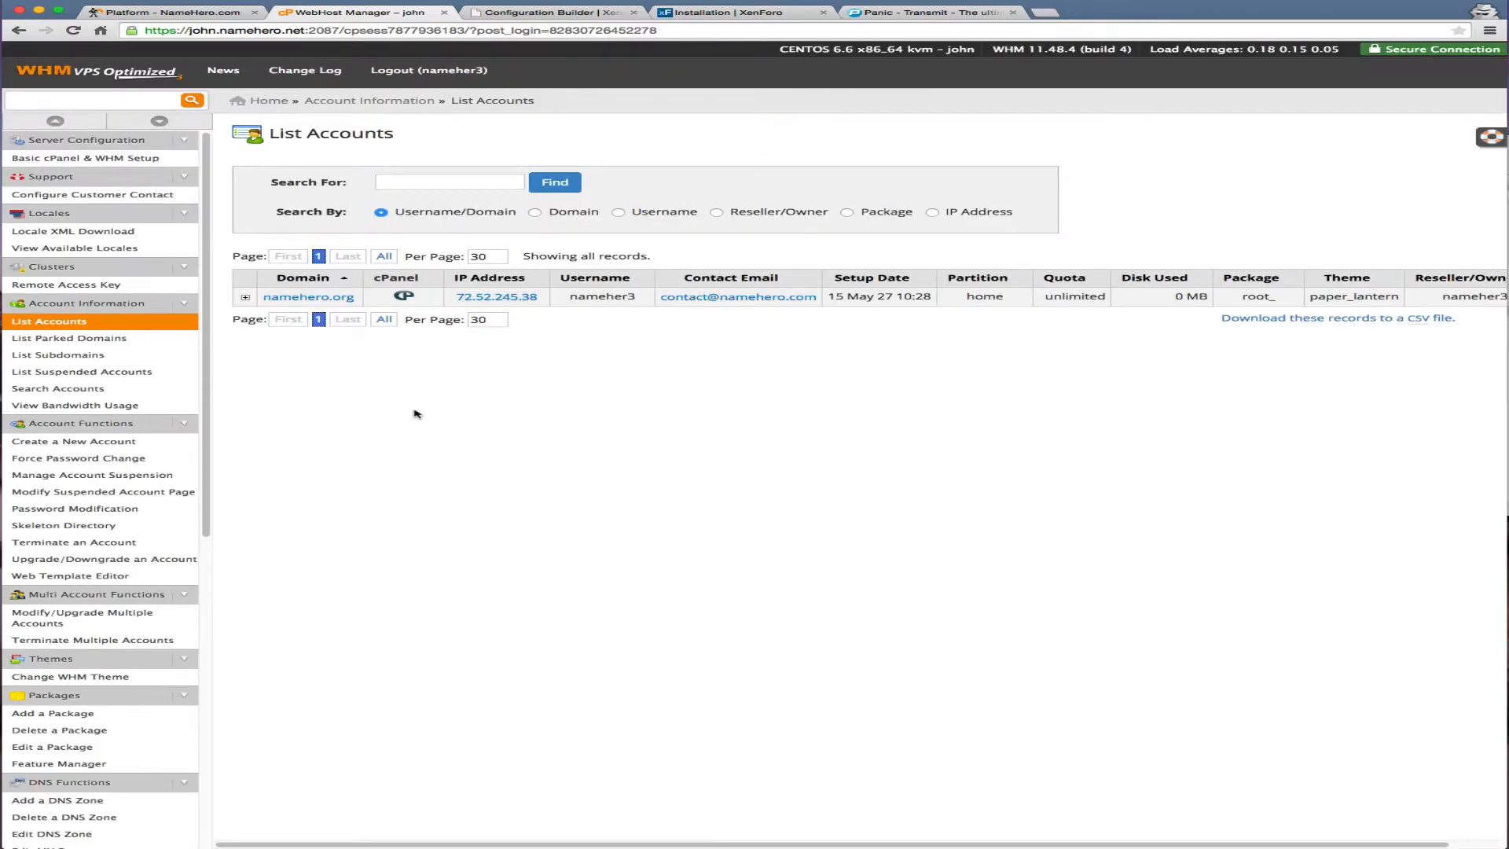
click(401, 297)
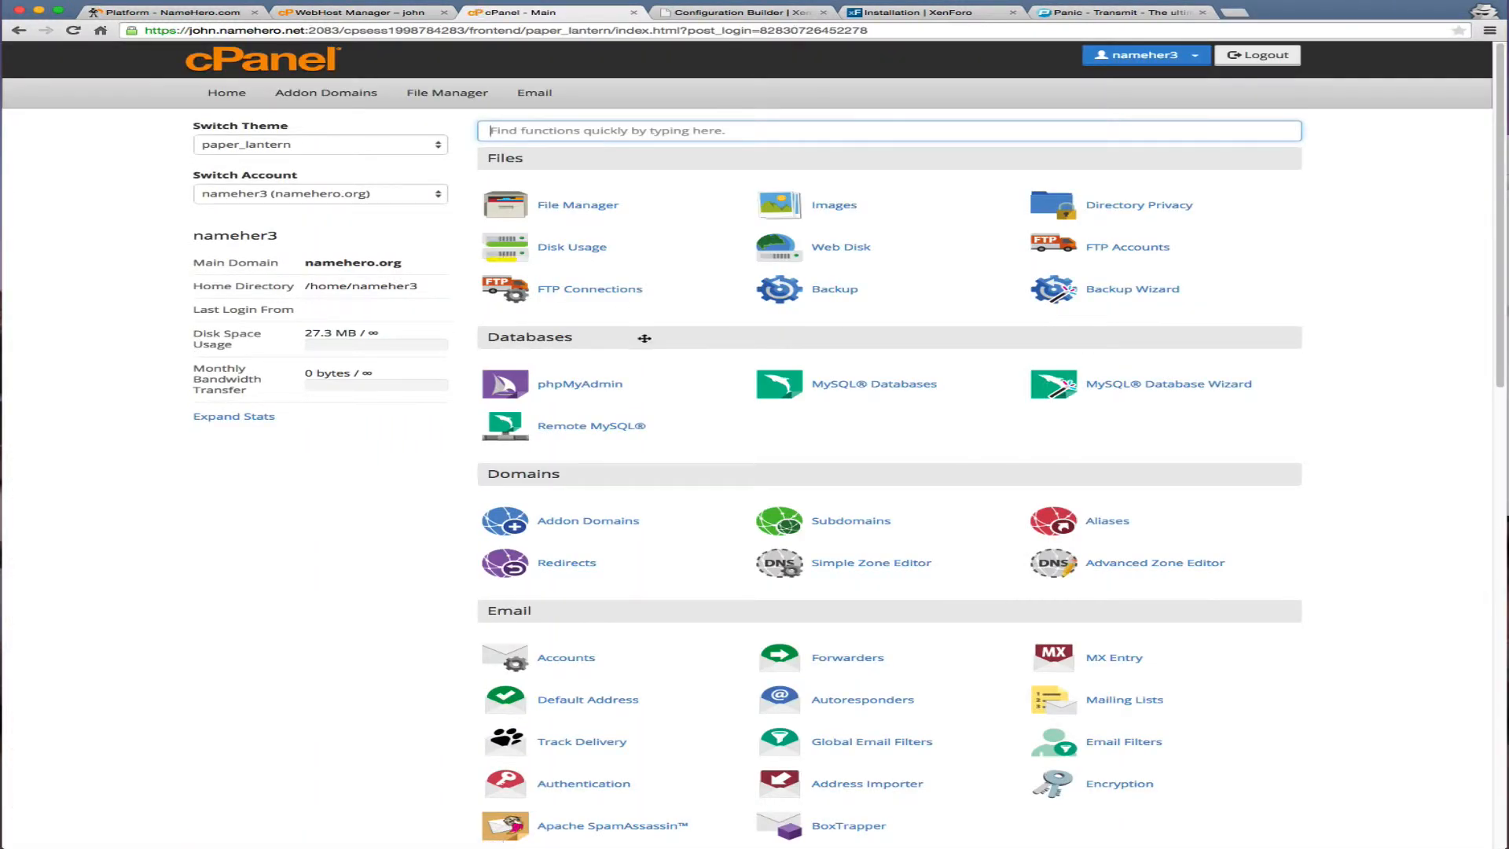
click(891, 385)
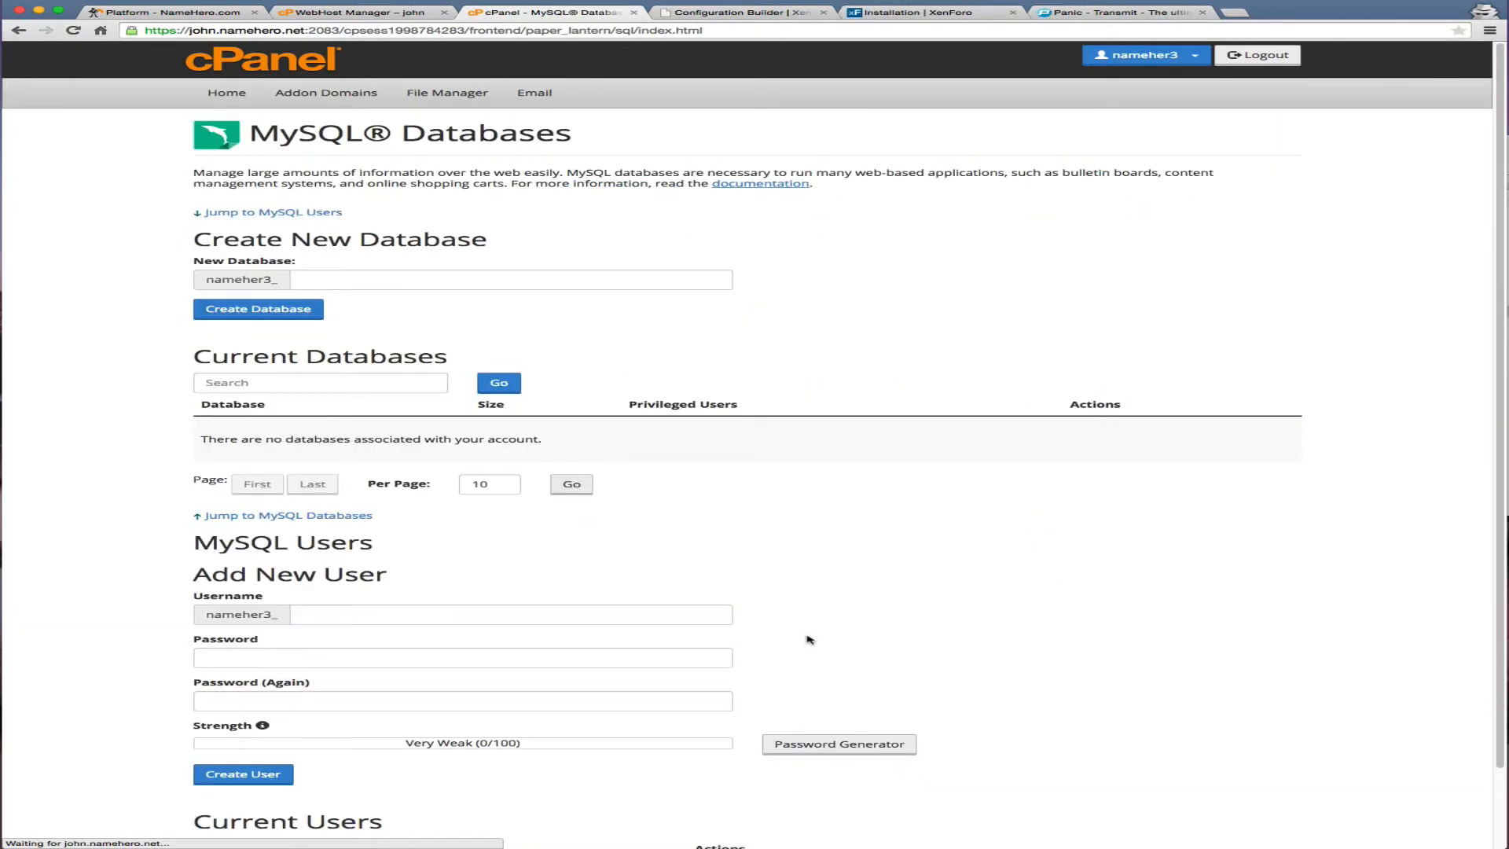
Create the database xenforo (nameher3_xenforo) and copy its full name
click(330, 280)
text(xen)
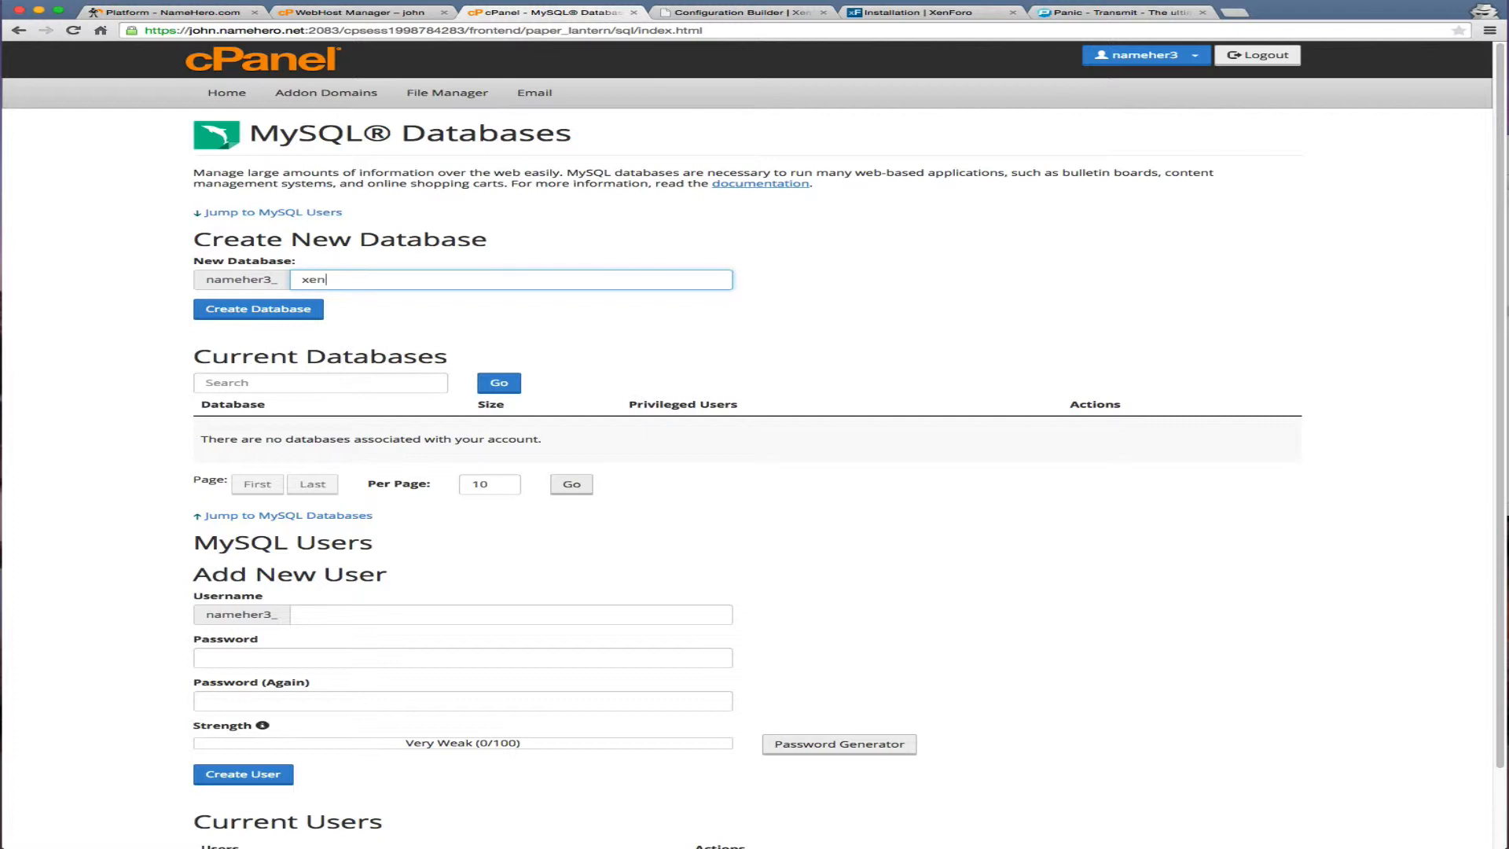
text(foro)
click(258, 308)
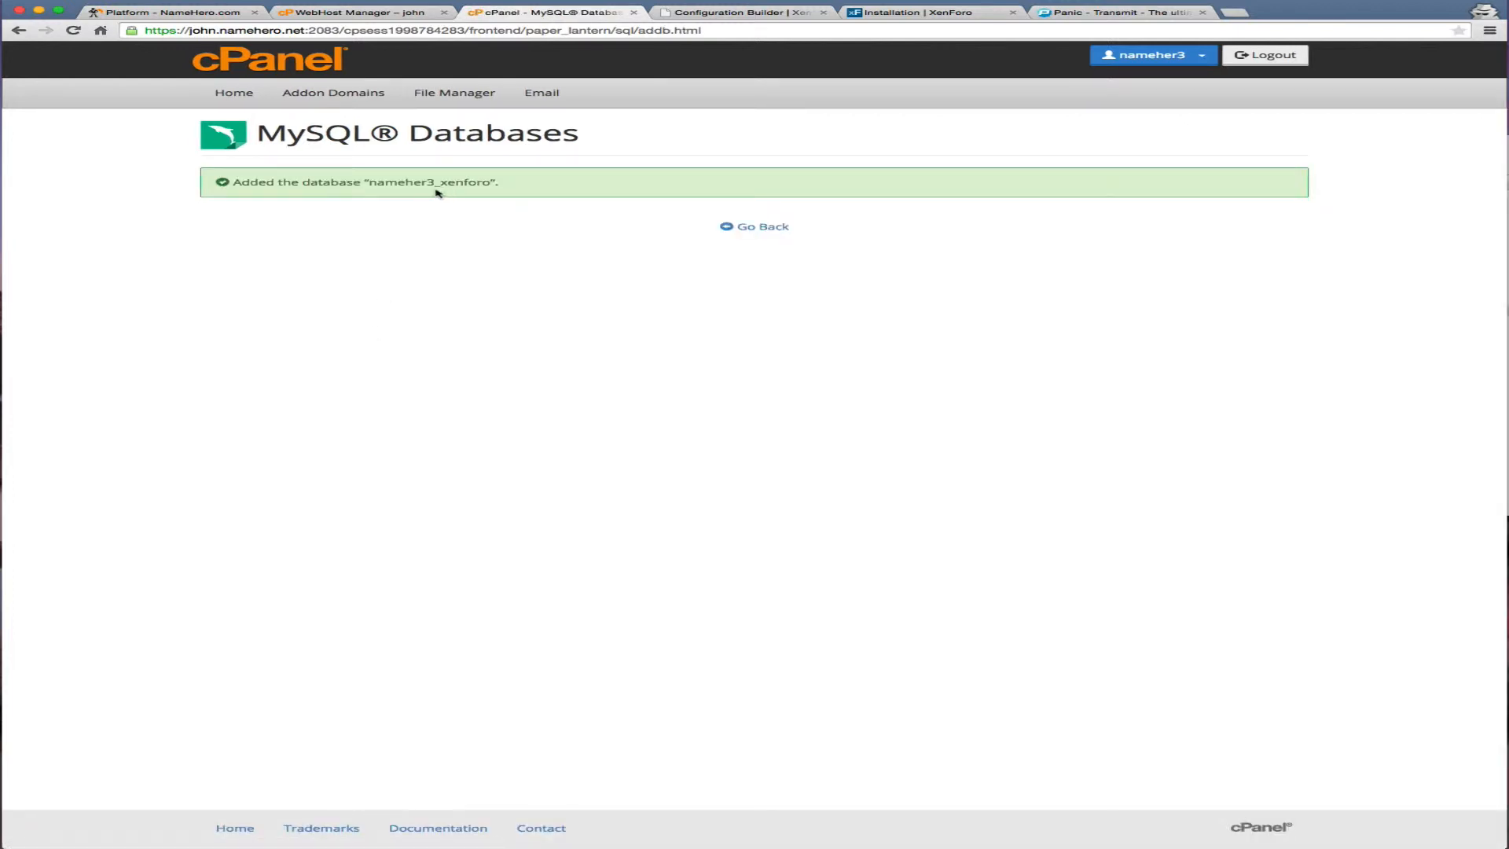
drag(368, 182, 488, 182)
key(super+c)
Paste nameher3_xenforo into XenForo's MySQL database name field
click(703, 13)
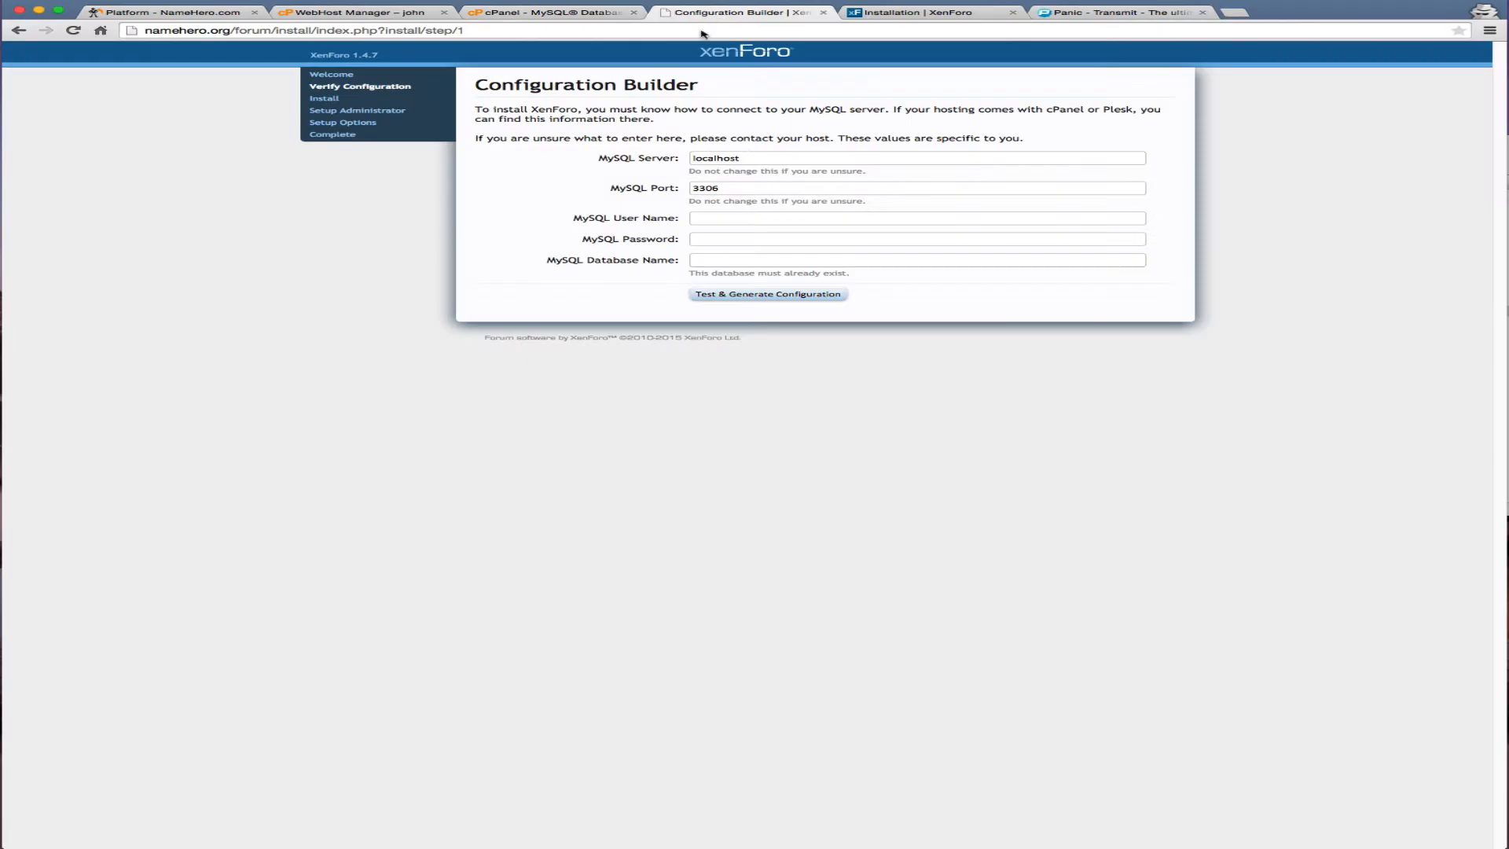
click(724, 260)
key(super+v)
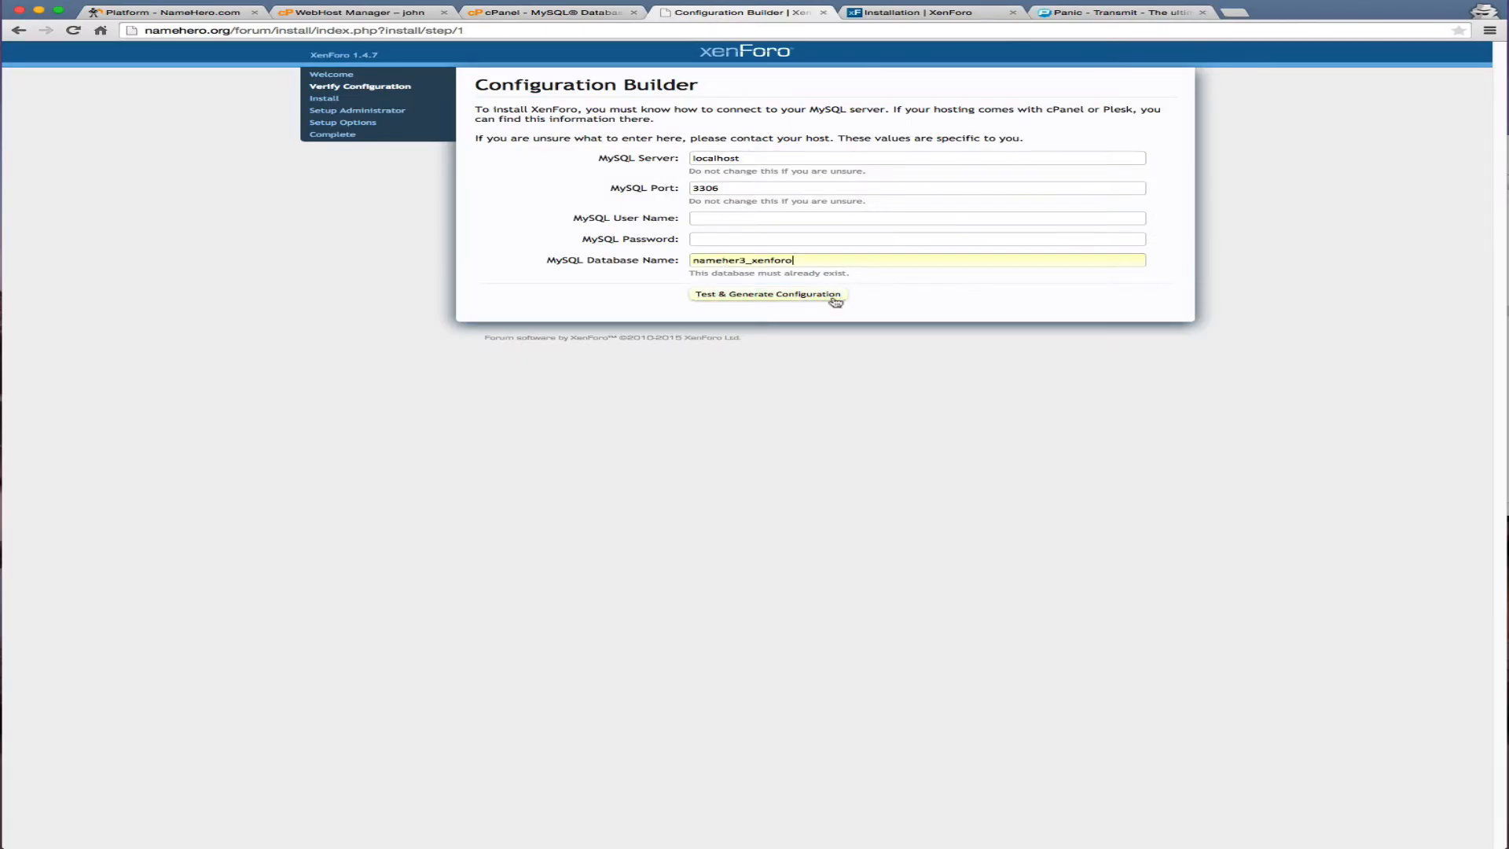
click(561, 12)
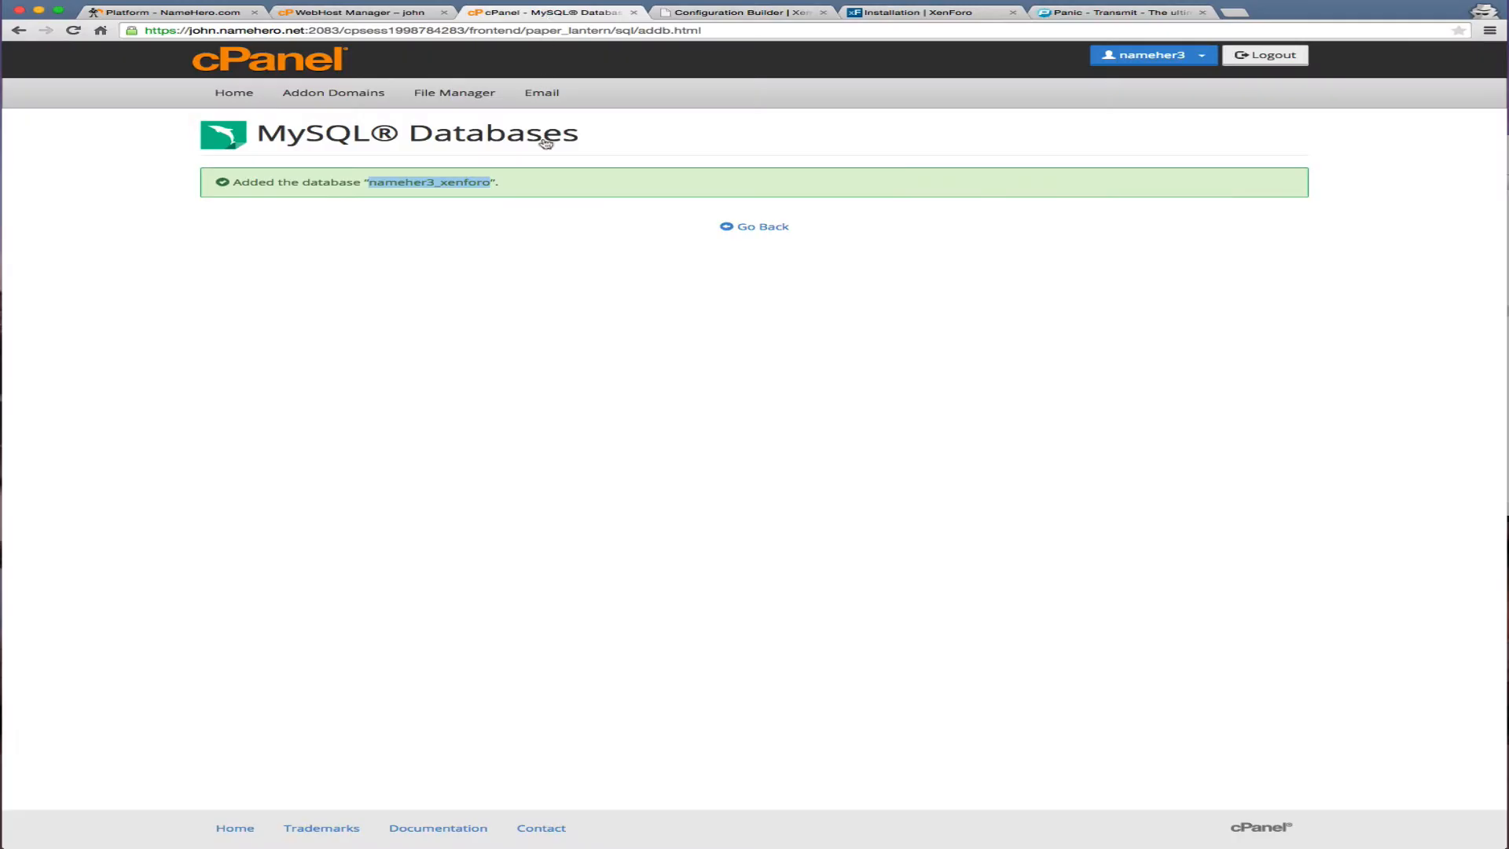
click(731, 226)
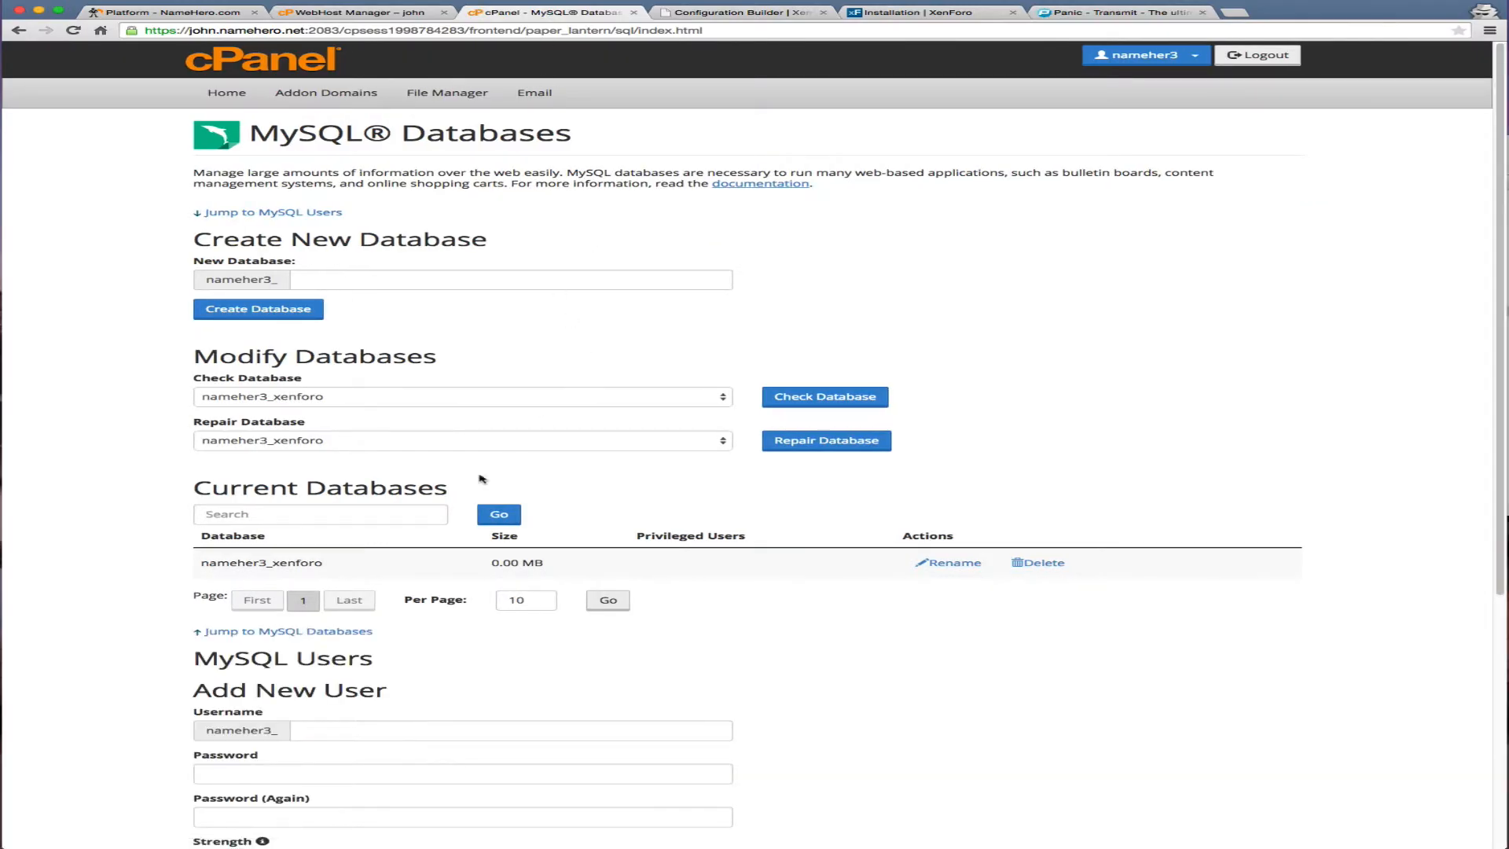
scroll(429, 507, down, 5)
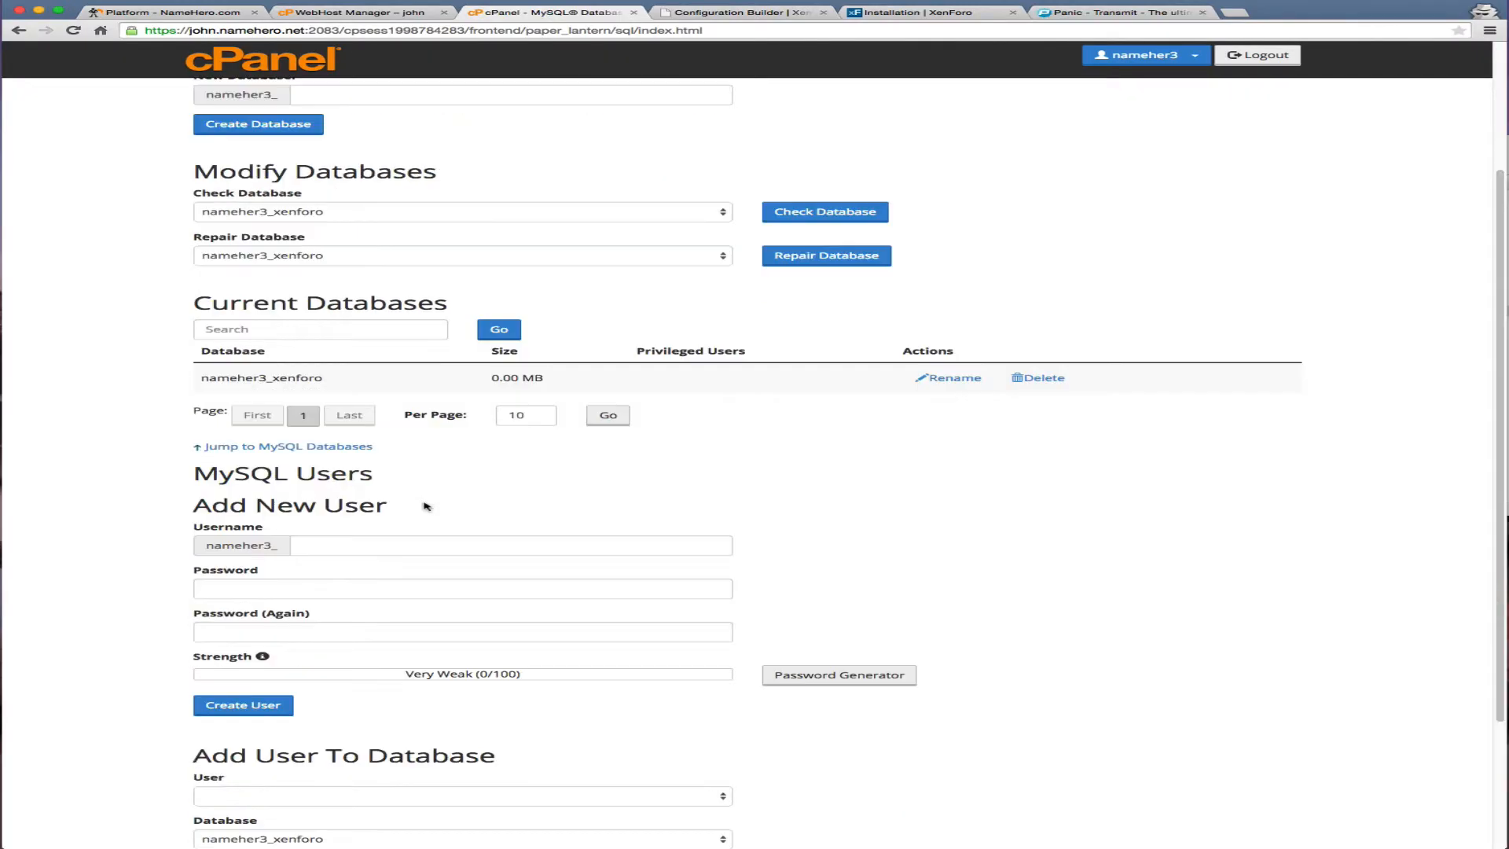
Create MySQL user nameher3_xenforo with a generated Very Strong password, copying the password
click(387, 540)
text(xenforo)
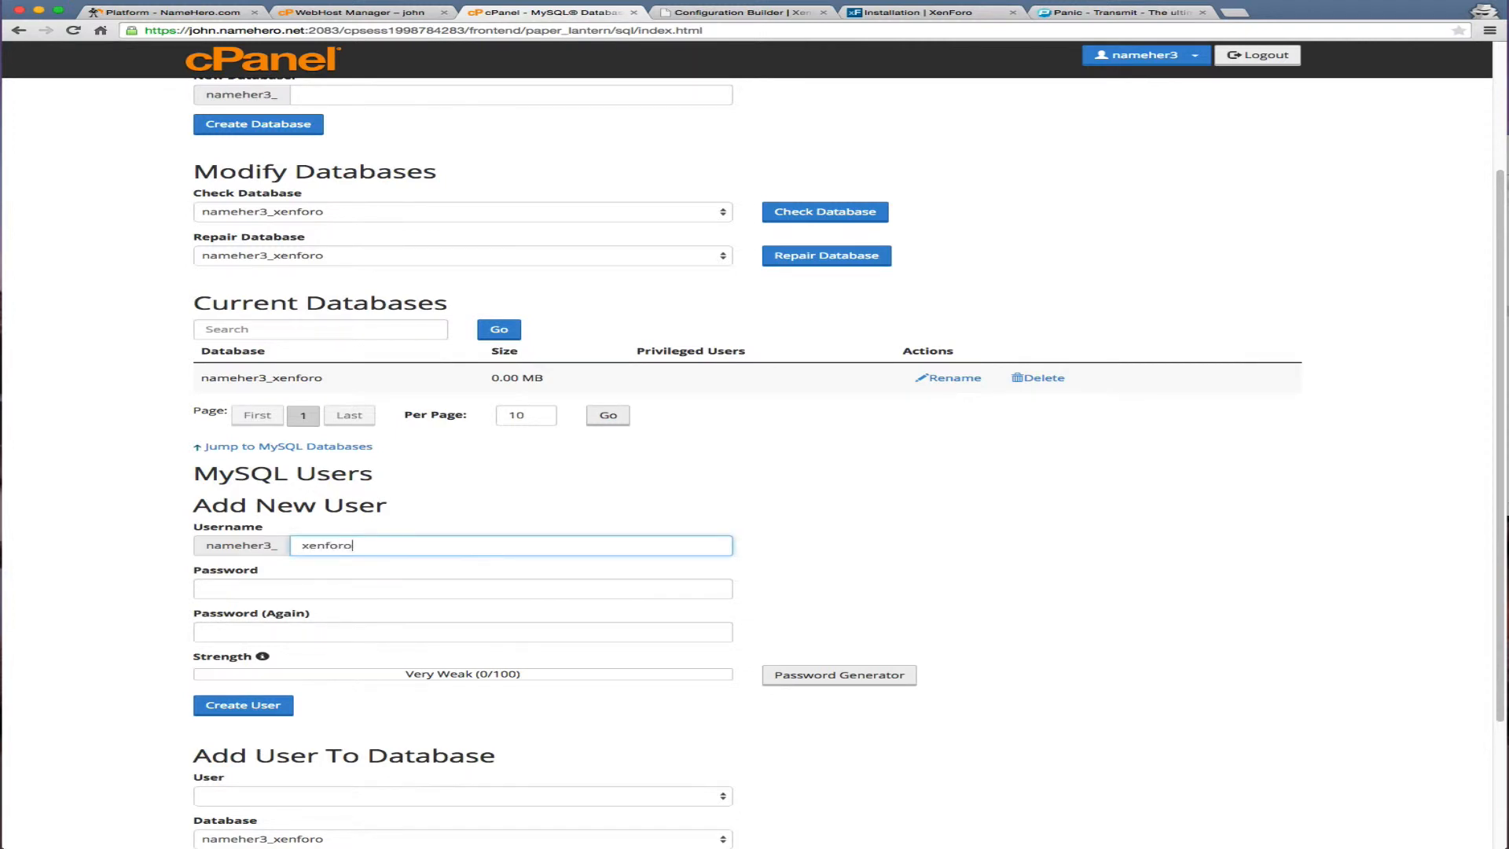
click(817, 674)
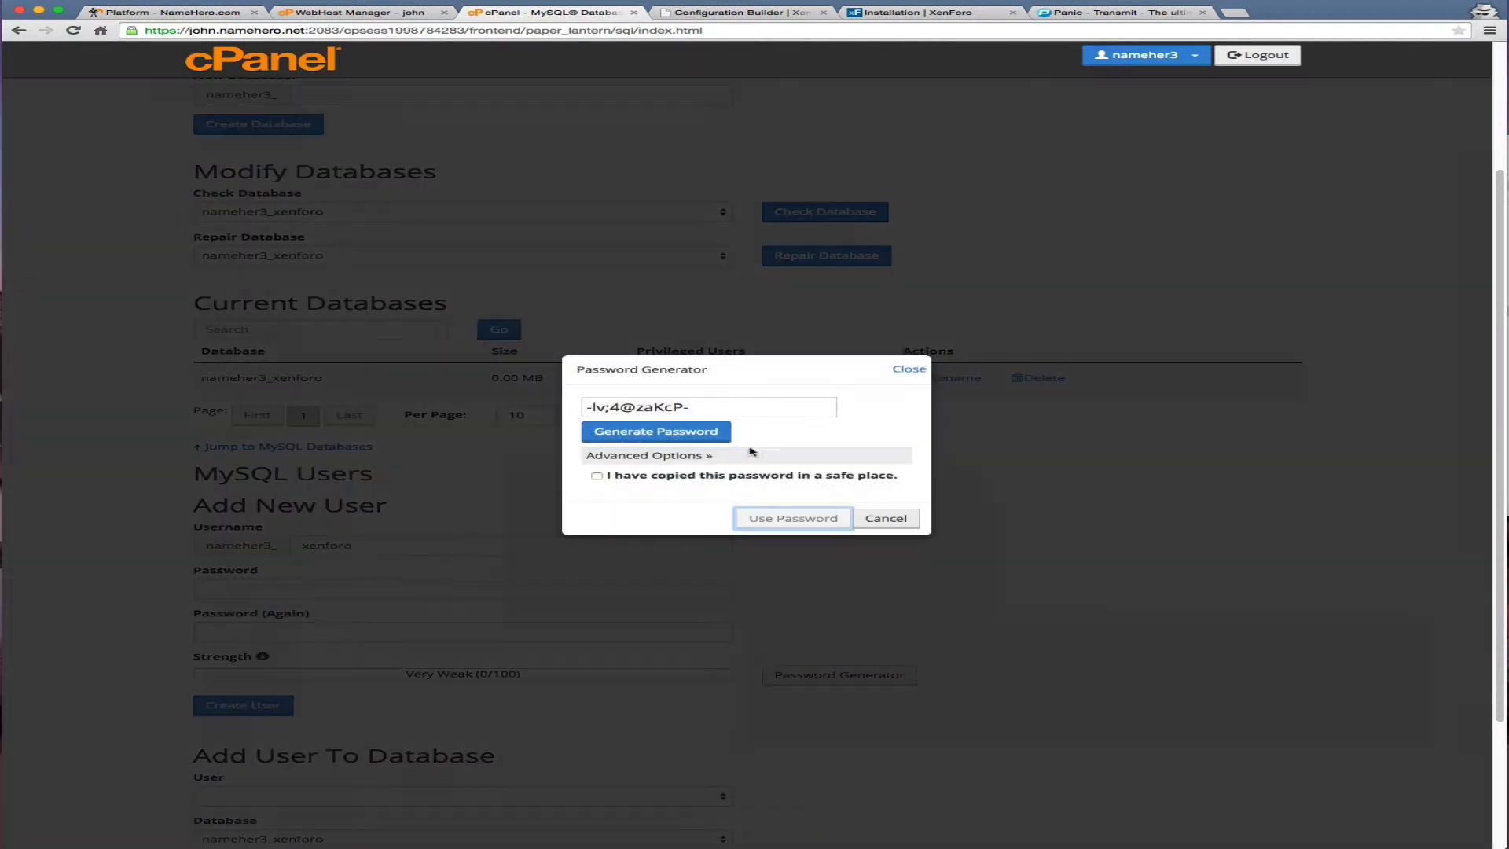
drag(691, 406, 362, 389)
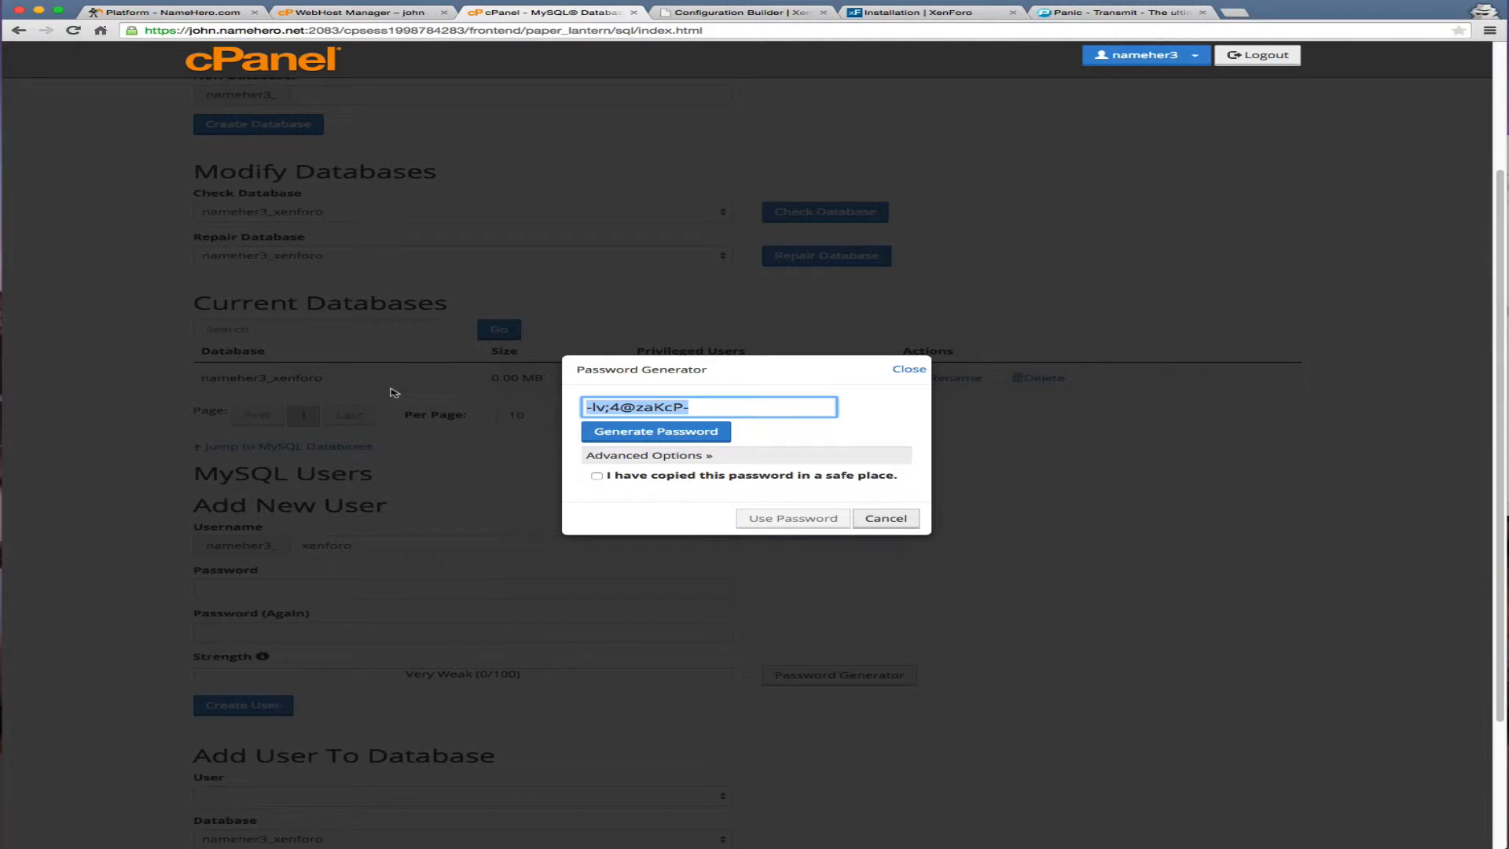
click(595, 476)
click(599, 479)
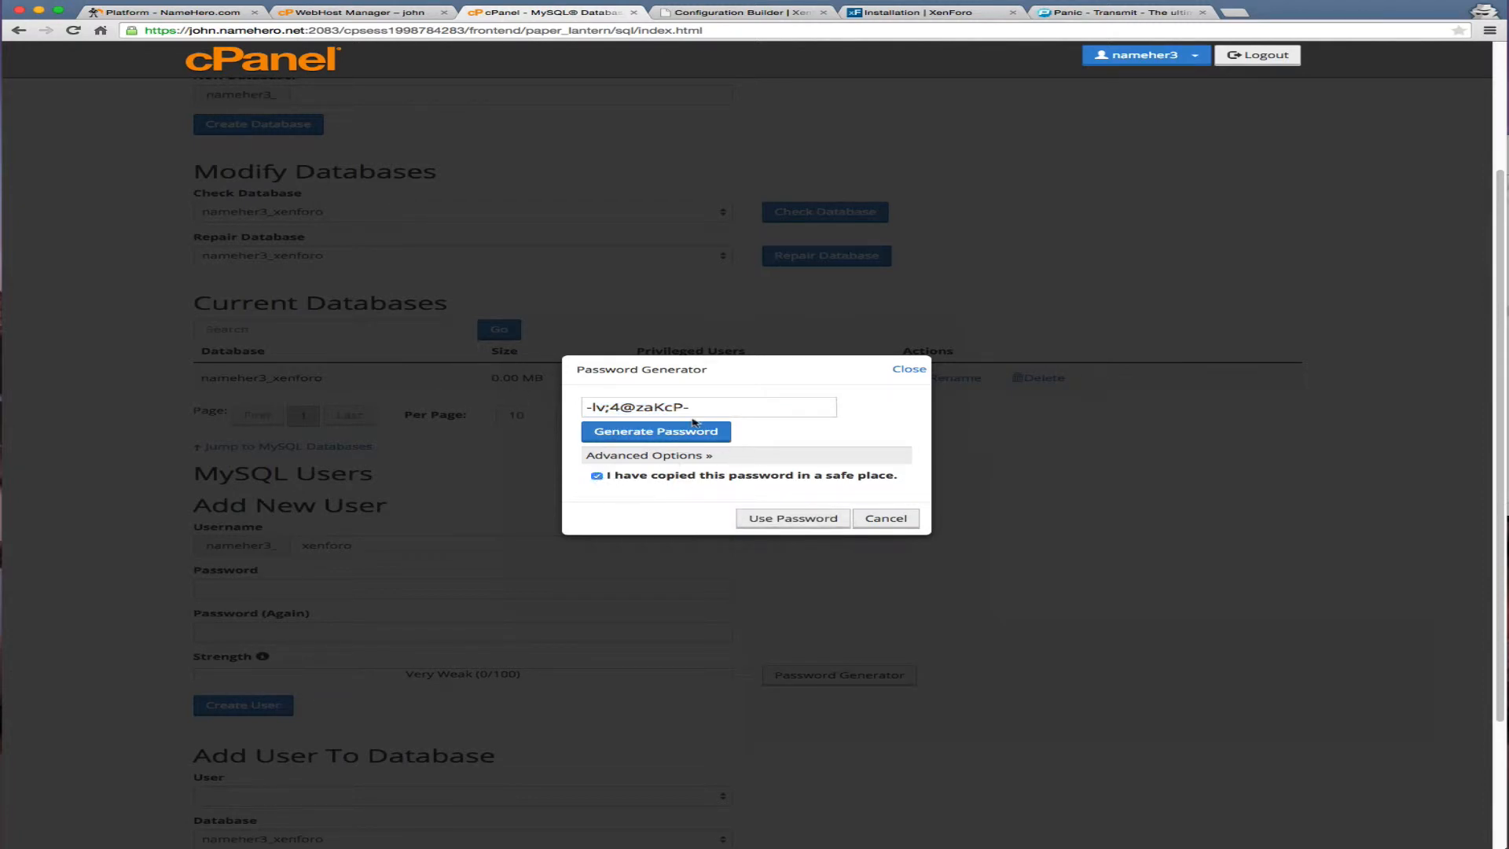
drag(701, 409, 331, 368)
click(774, 519)
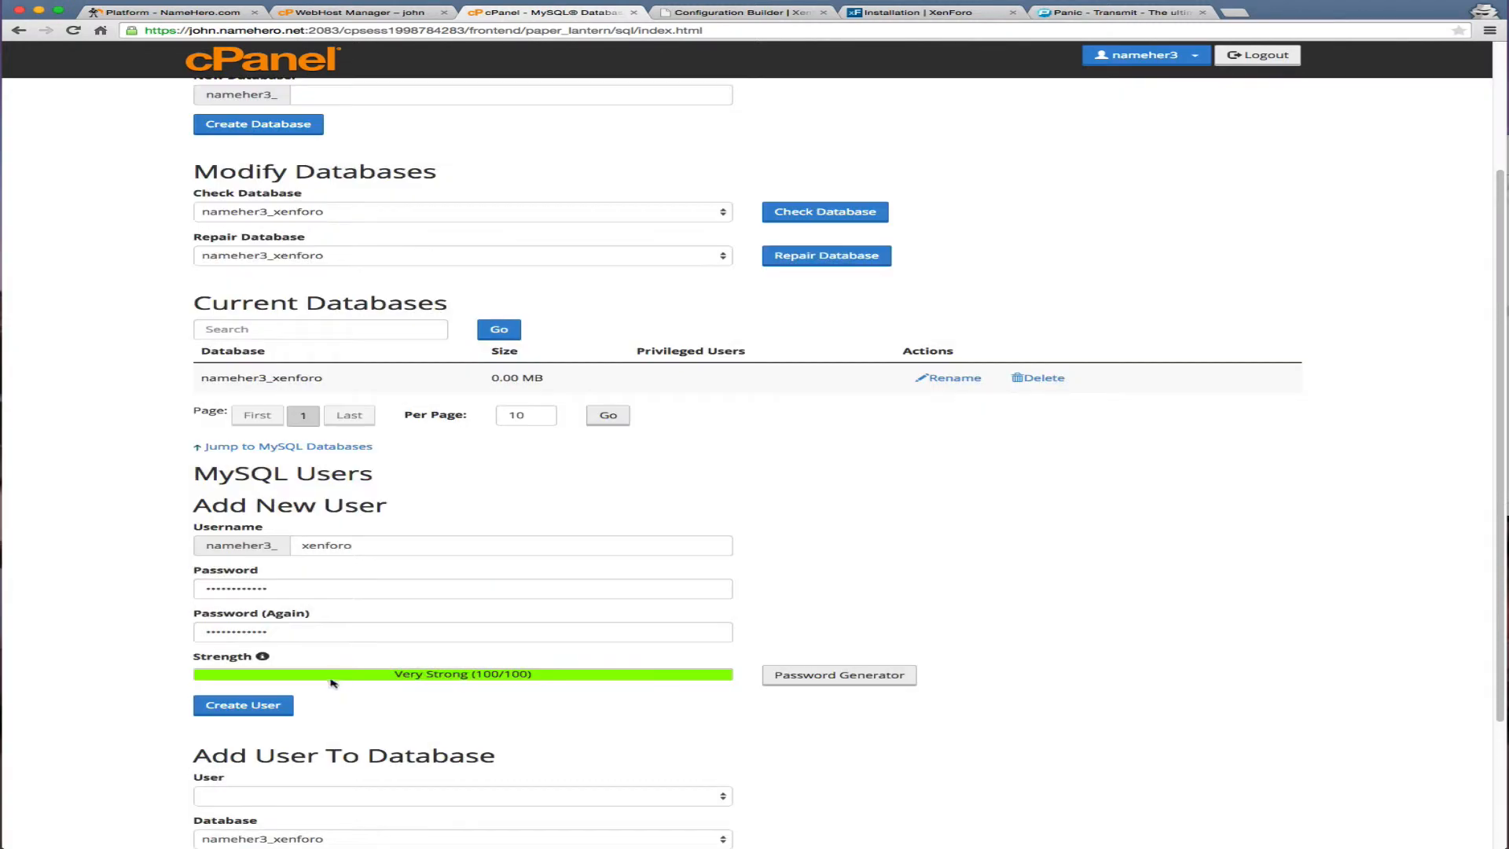
click(269, 705)
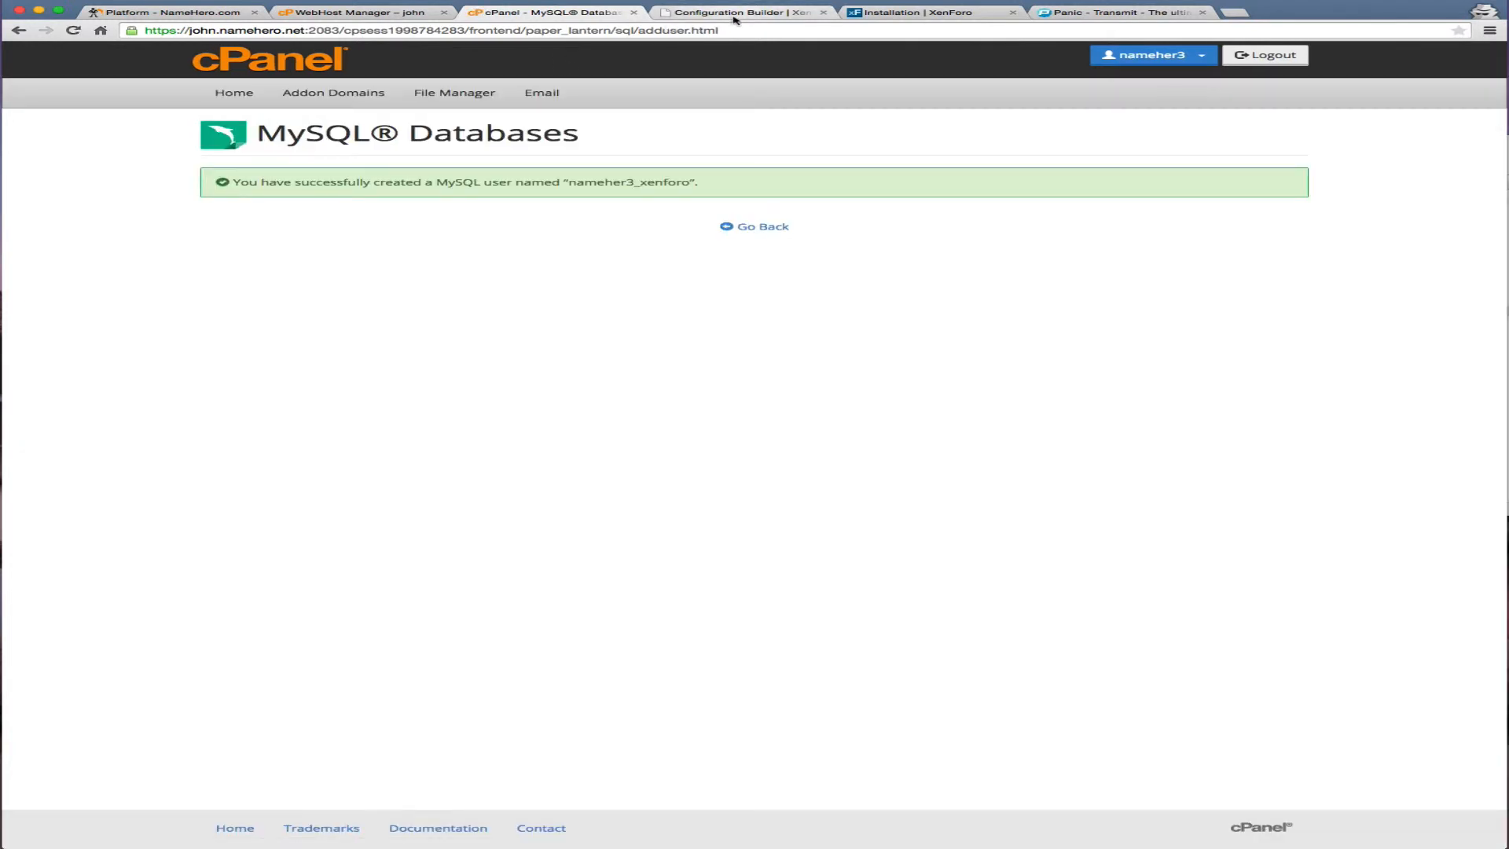
Fill XenForo's MySQL password and user name fields with the new user's credentials
click(707, 12)
click(741, 238)
key(super+v)
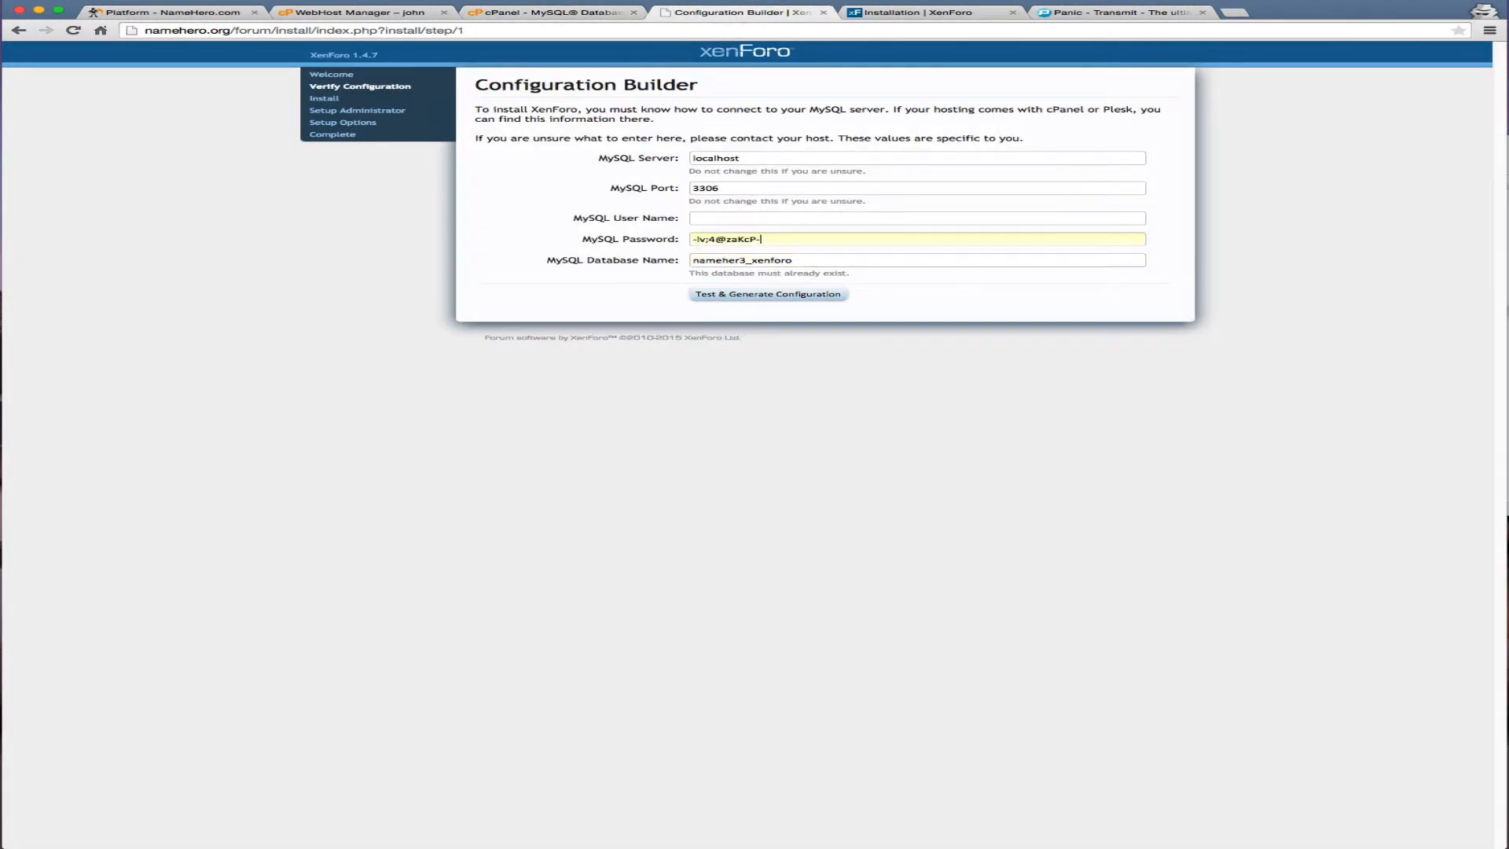
click(563, 17)
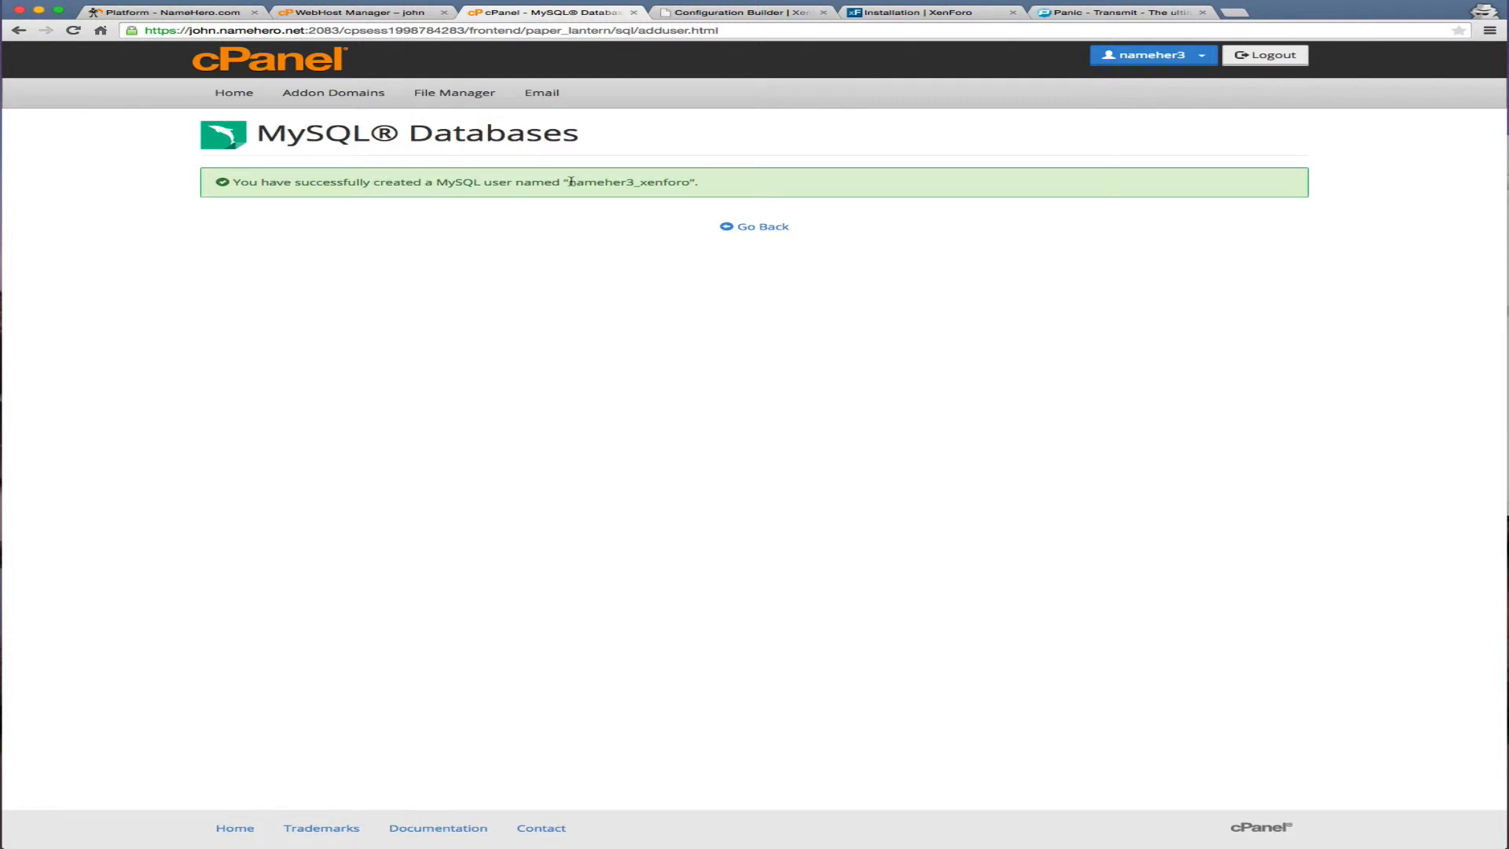
drag(569, 181, 689, 181)
key(super+c)
click(715, 13)
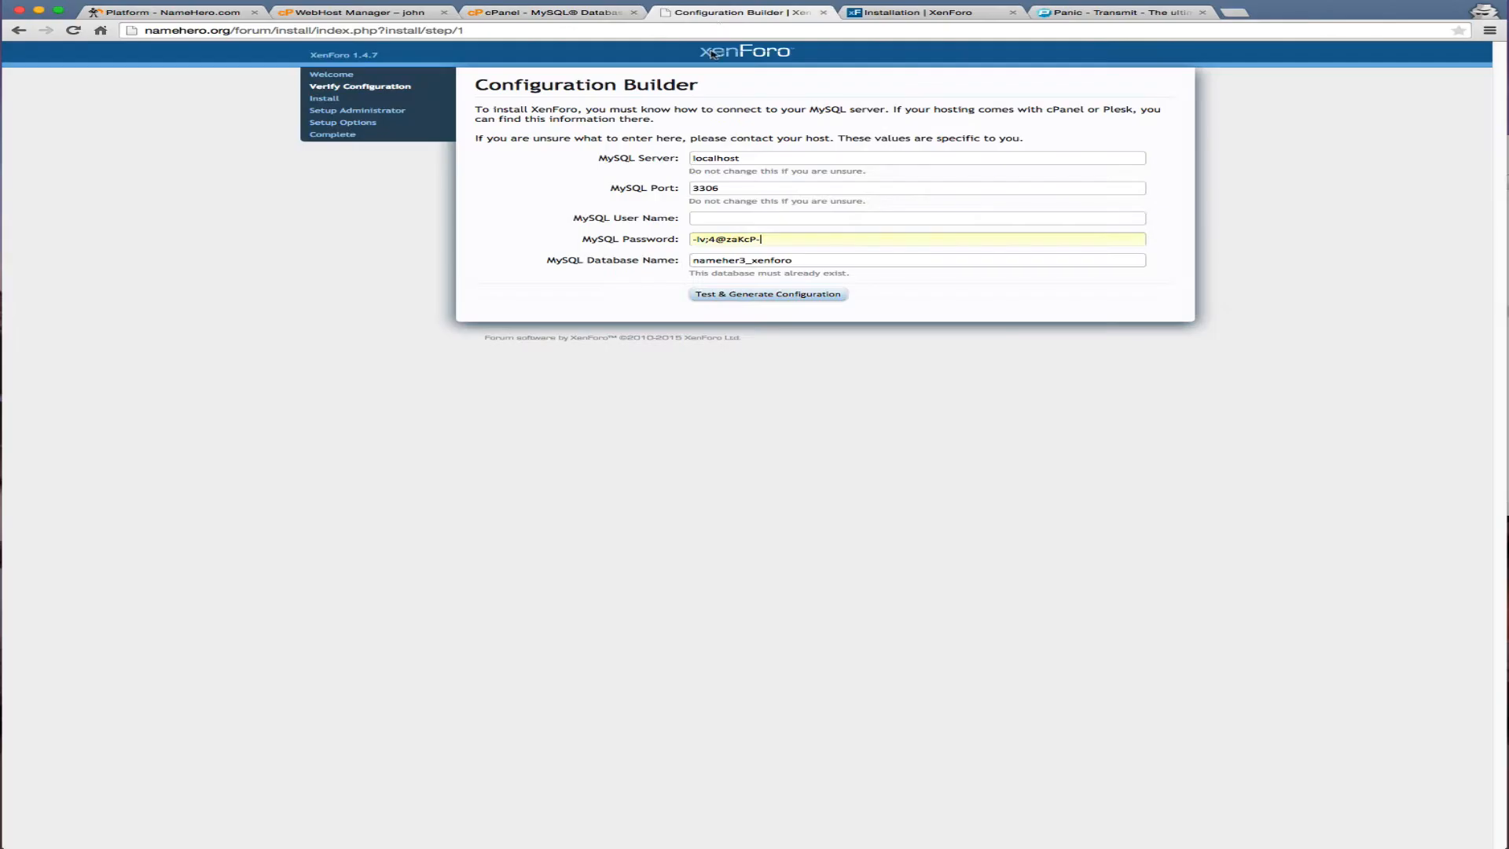
click(775, 218)
key(super+v)
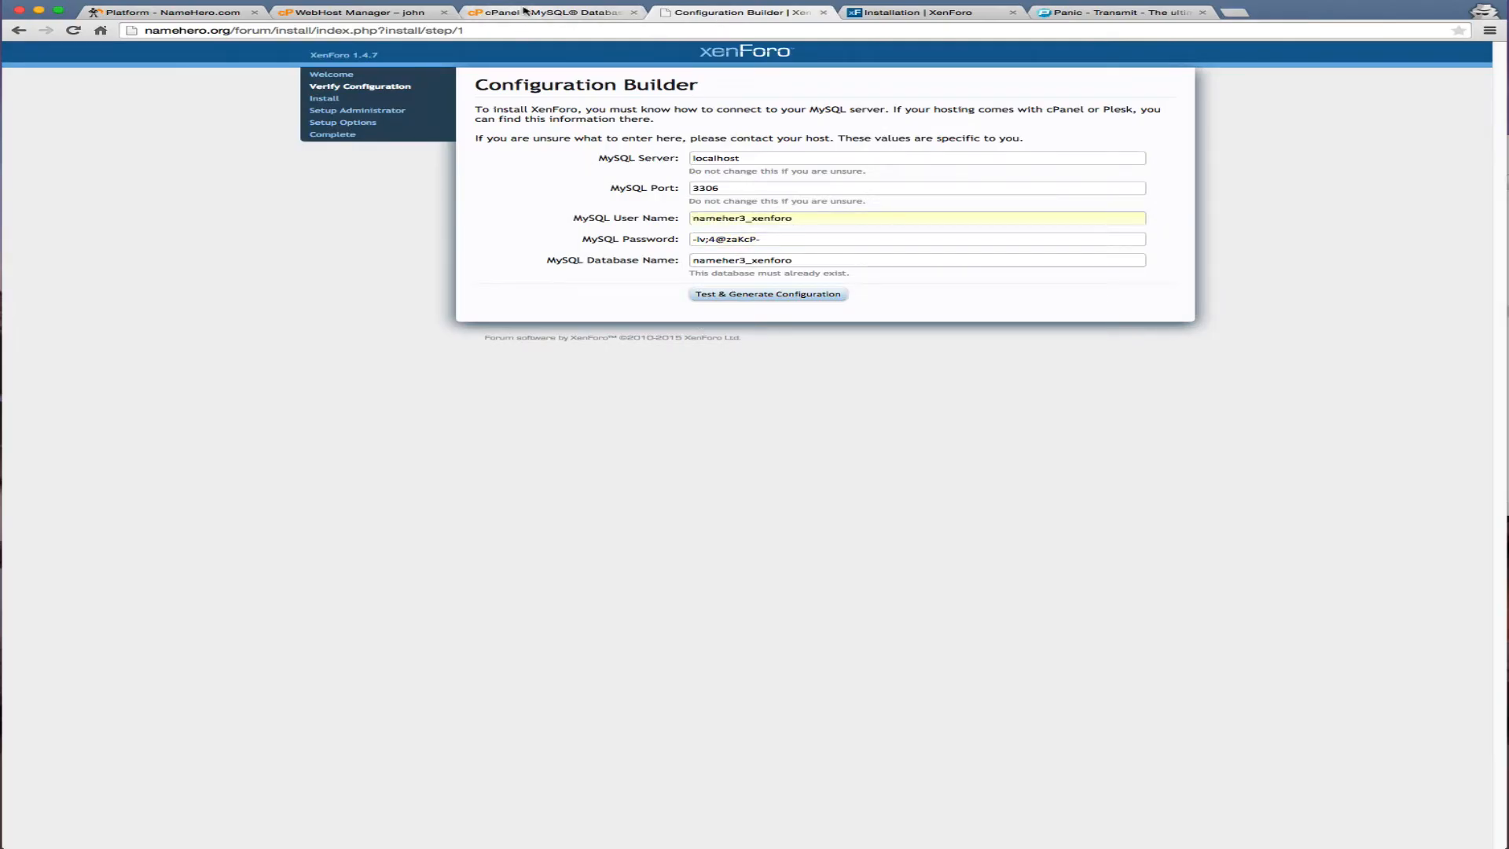
click(524, 14)
click(758, 228)
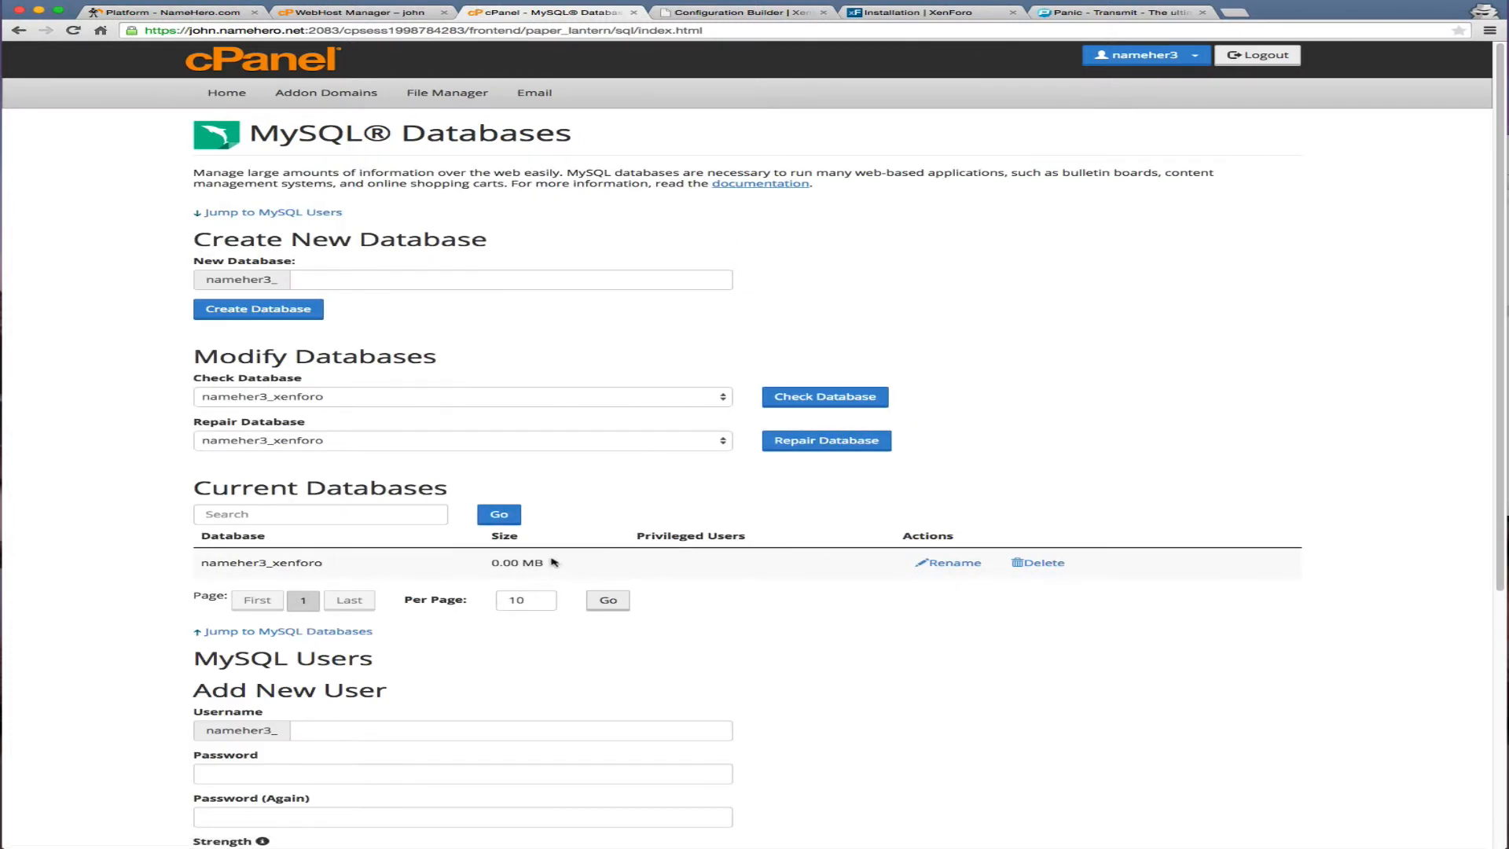
Add user nameher3_xenforo to database nameher3_xenforo with ALL PRIVILEGES
scroll(534, 581, down, 5)
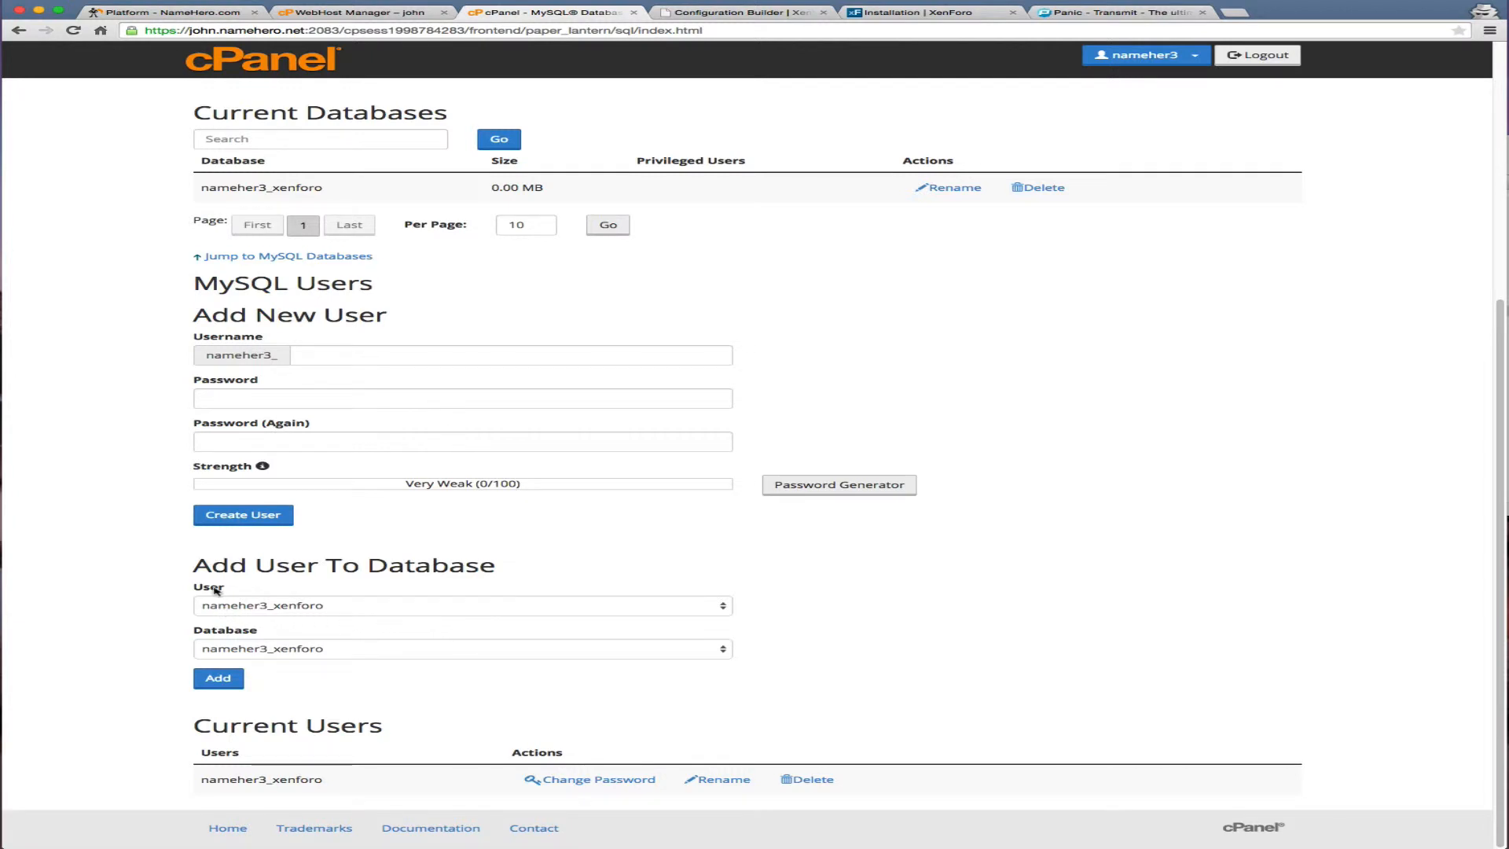
click(235, 648)
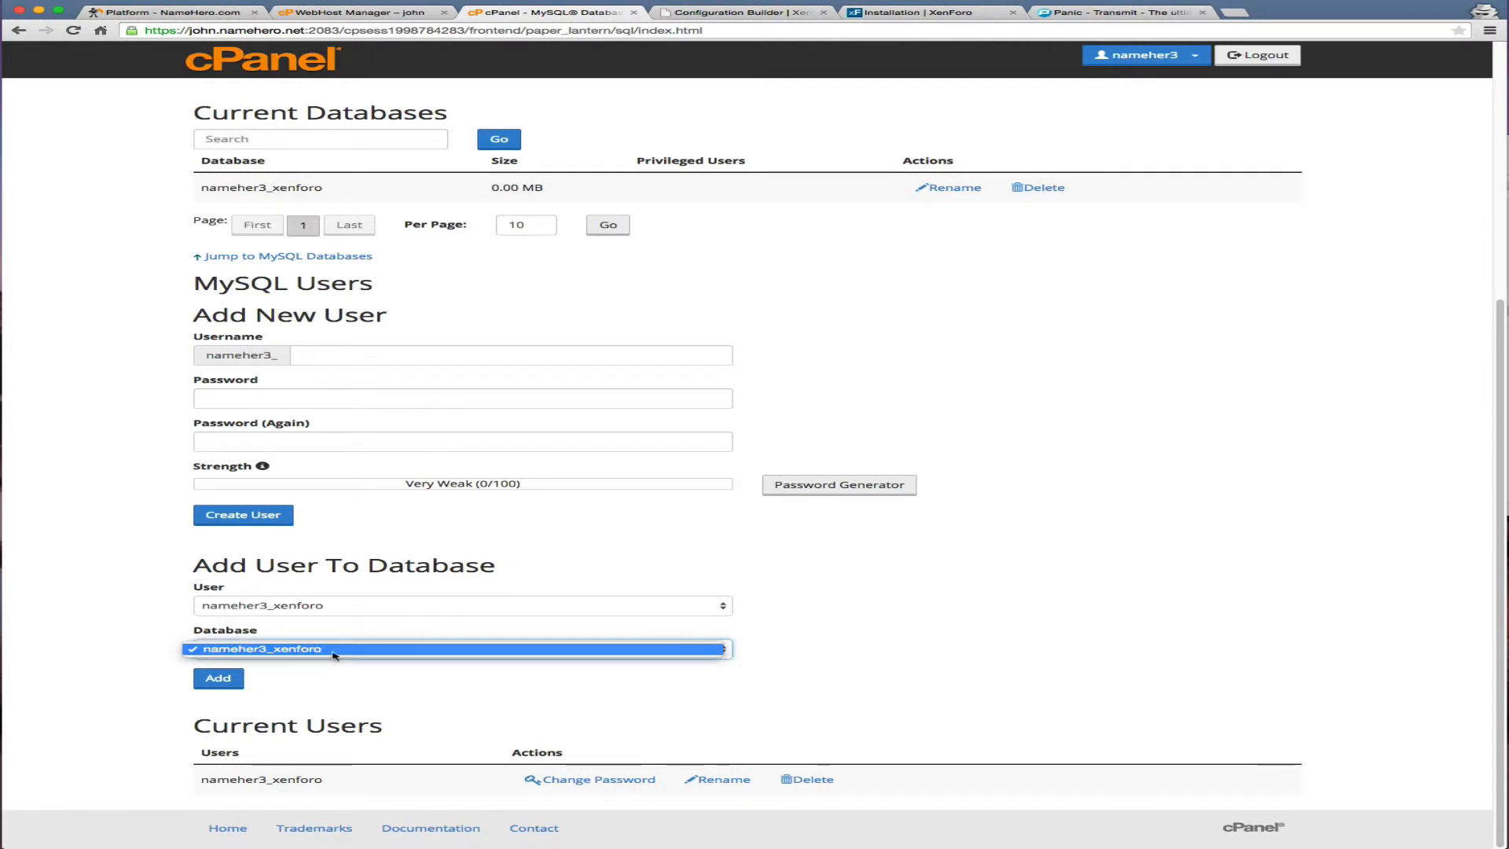
click(314, 649)
click(204, 678)
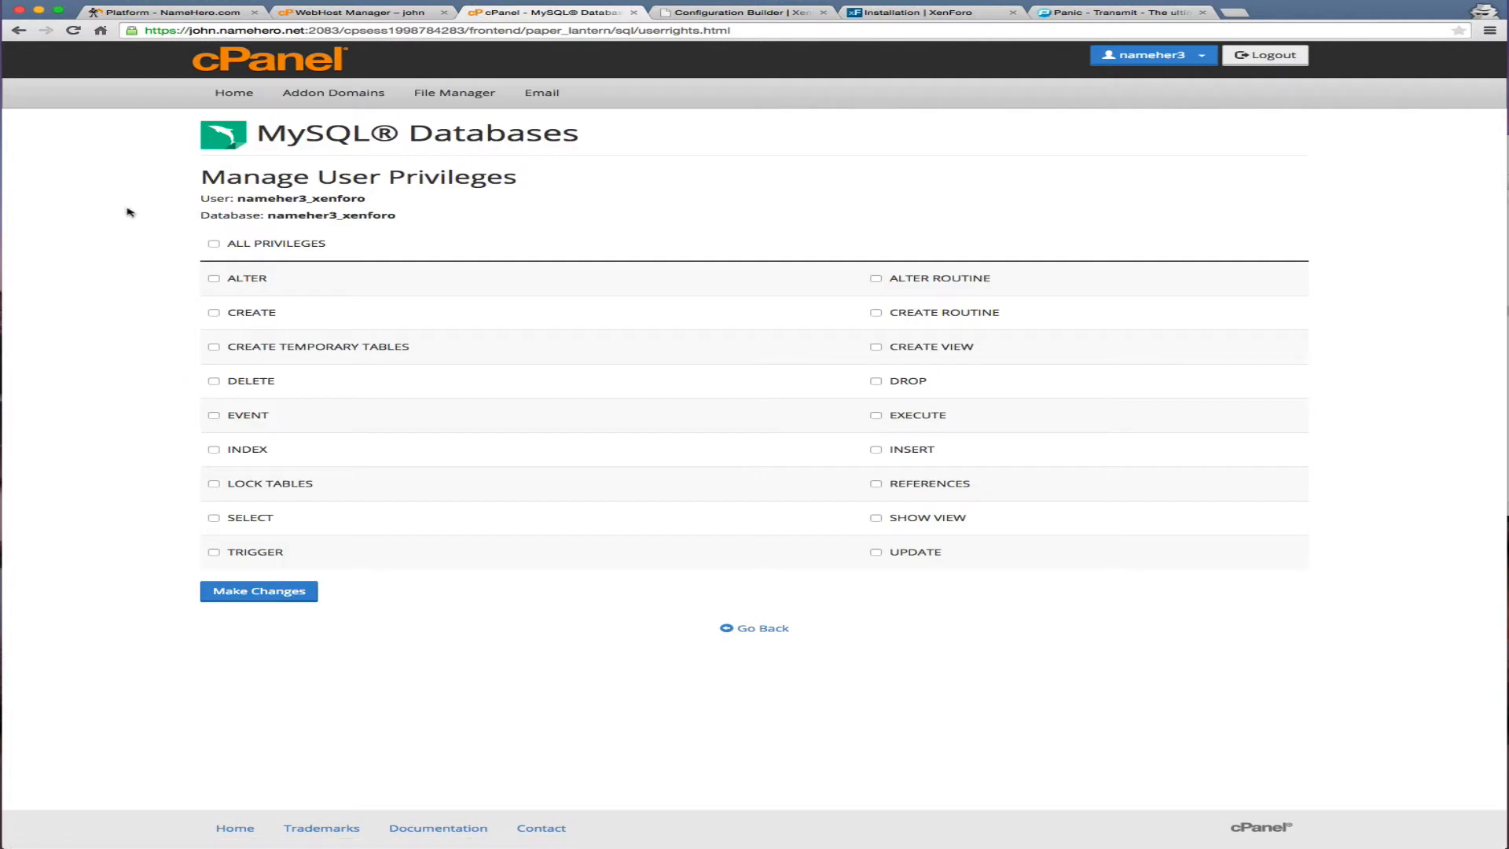
click(214, 243)
click(299, 591)
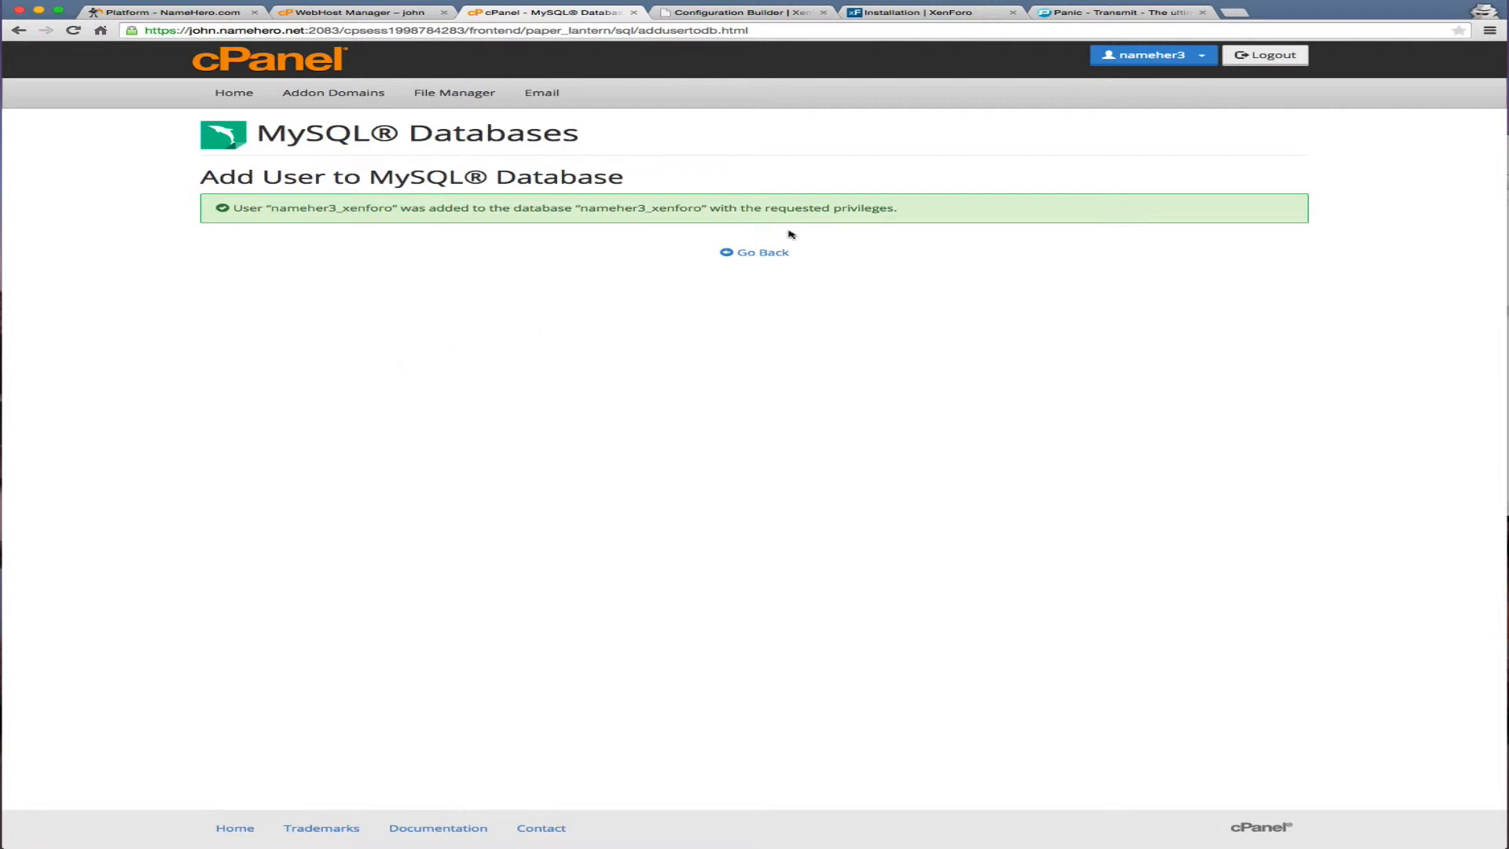
Test the MySQL details, generate config.php, and continue with the installation
click(672, 12)
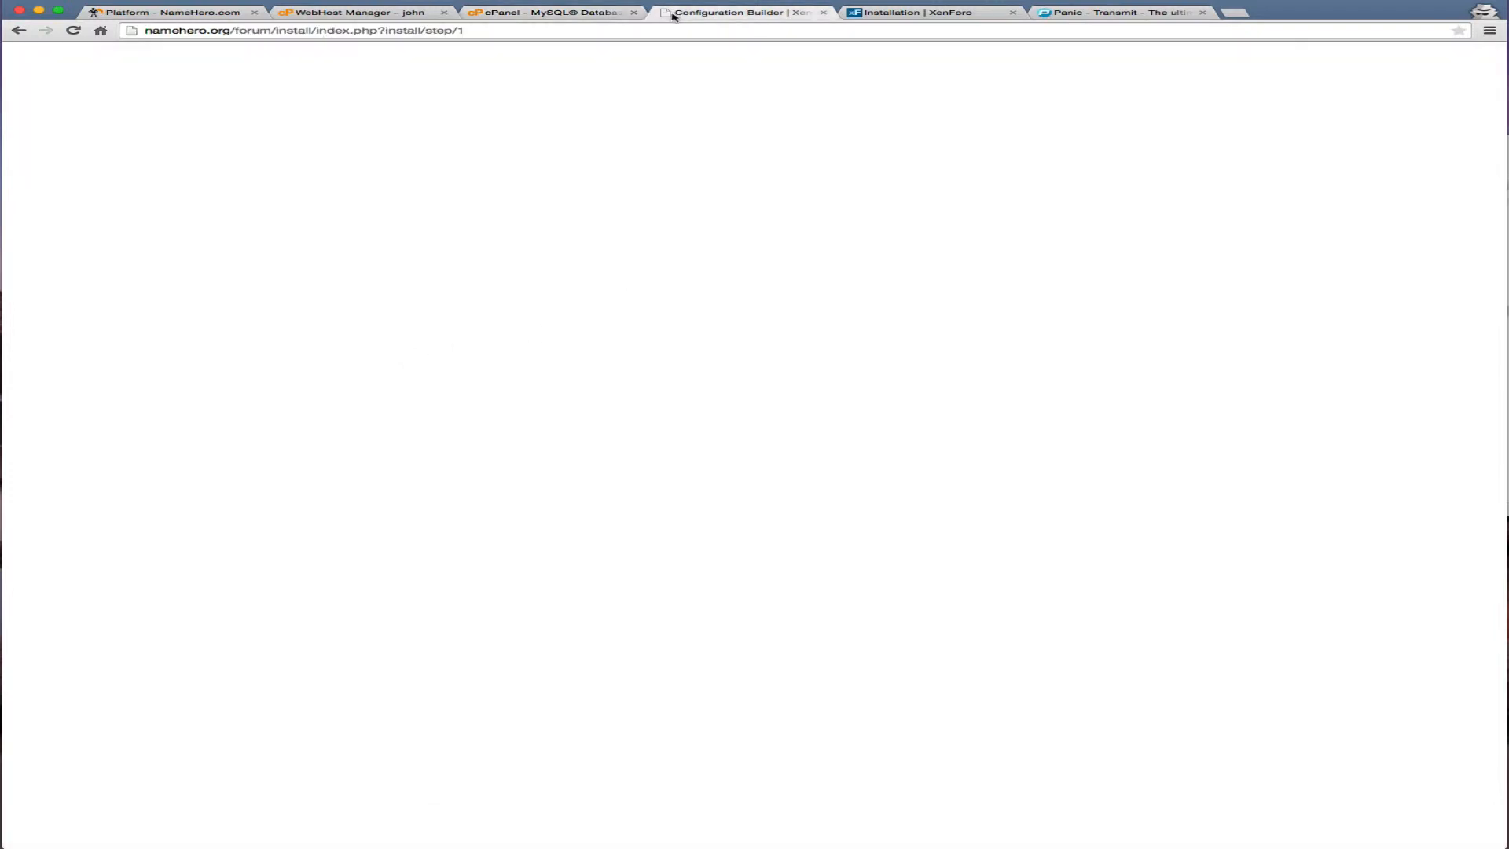
click(556, 306)
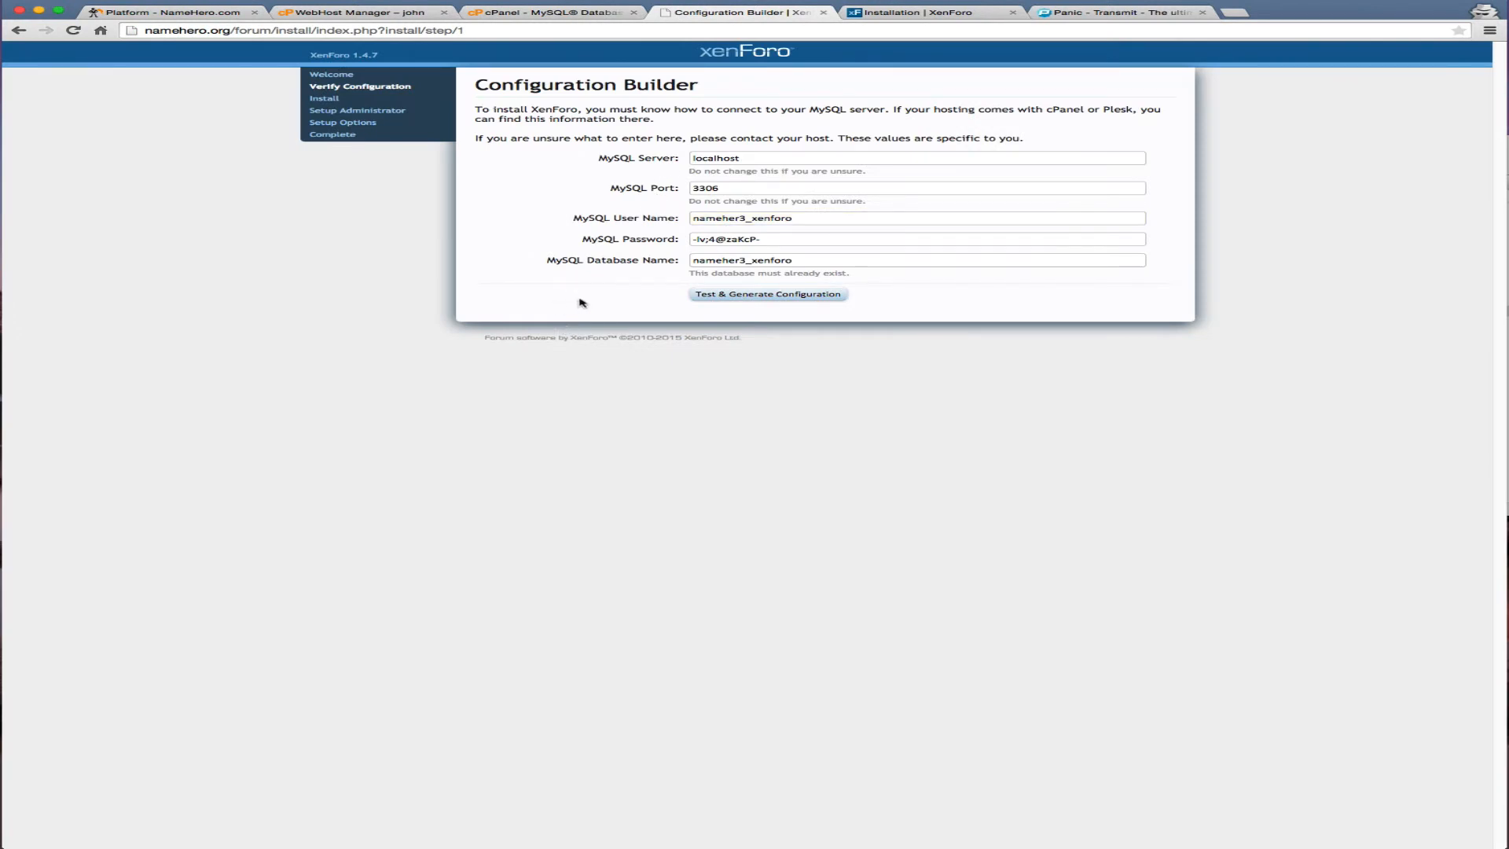
click(743, 295)
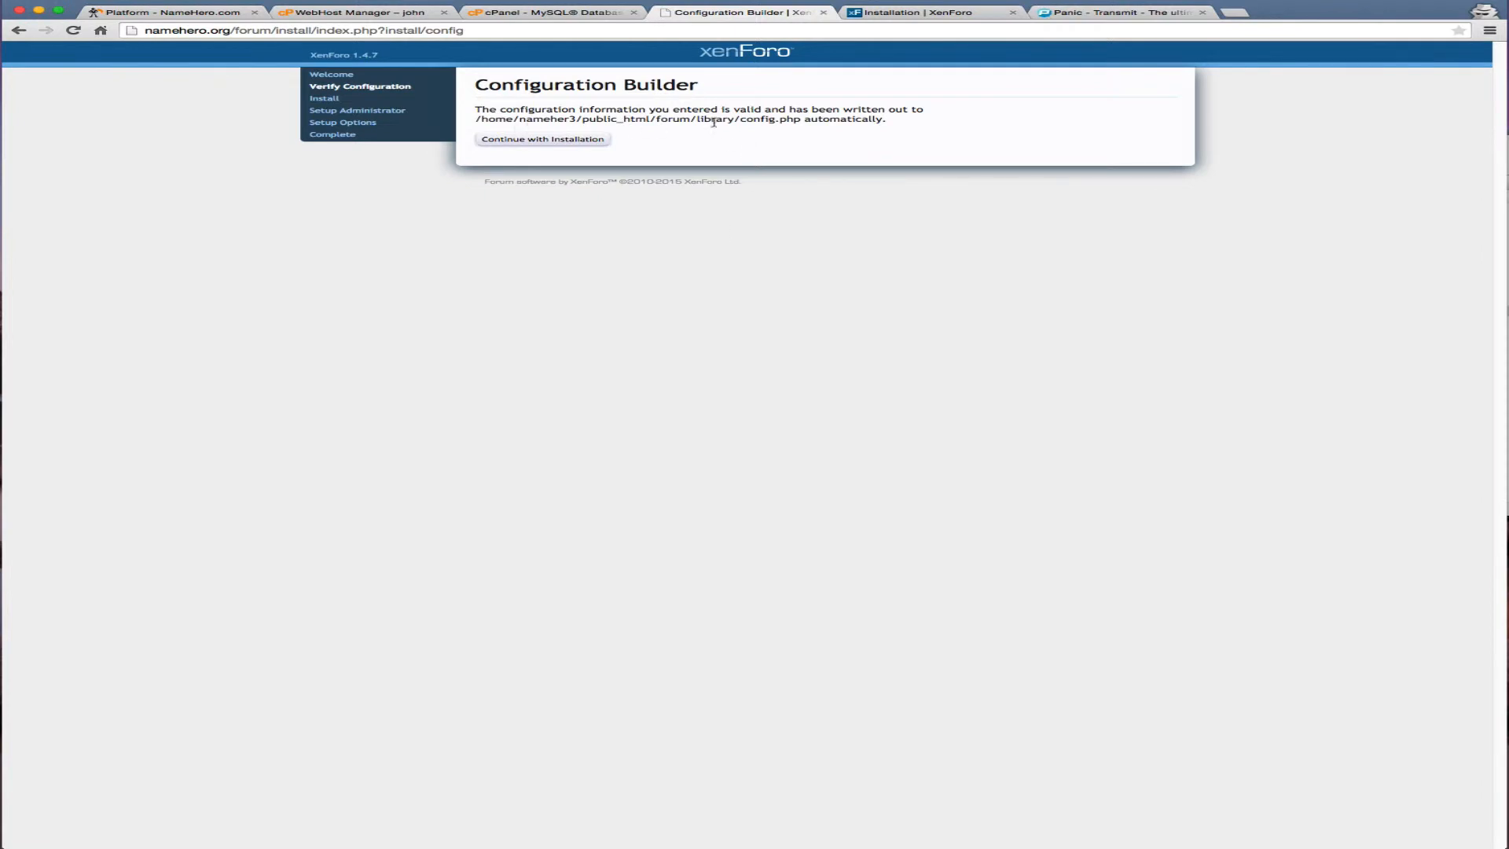
click(579, 139)
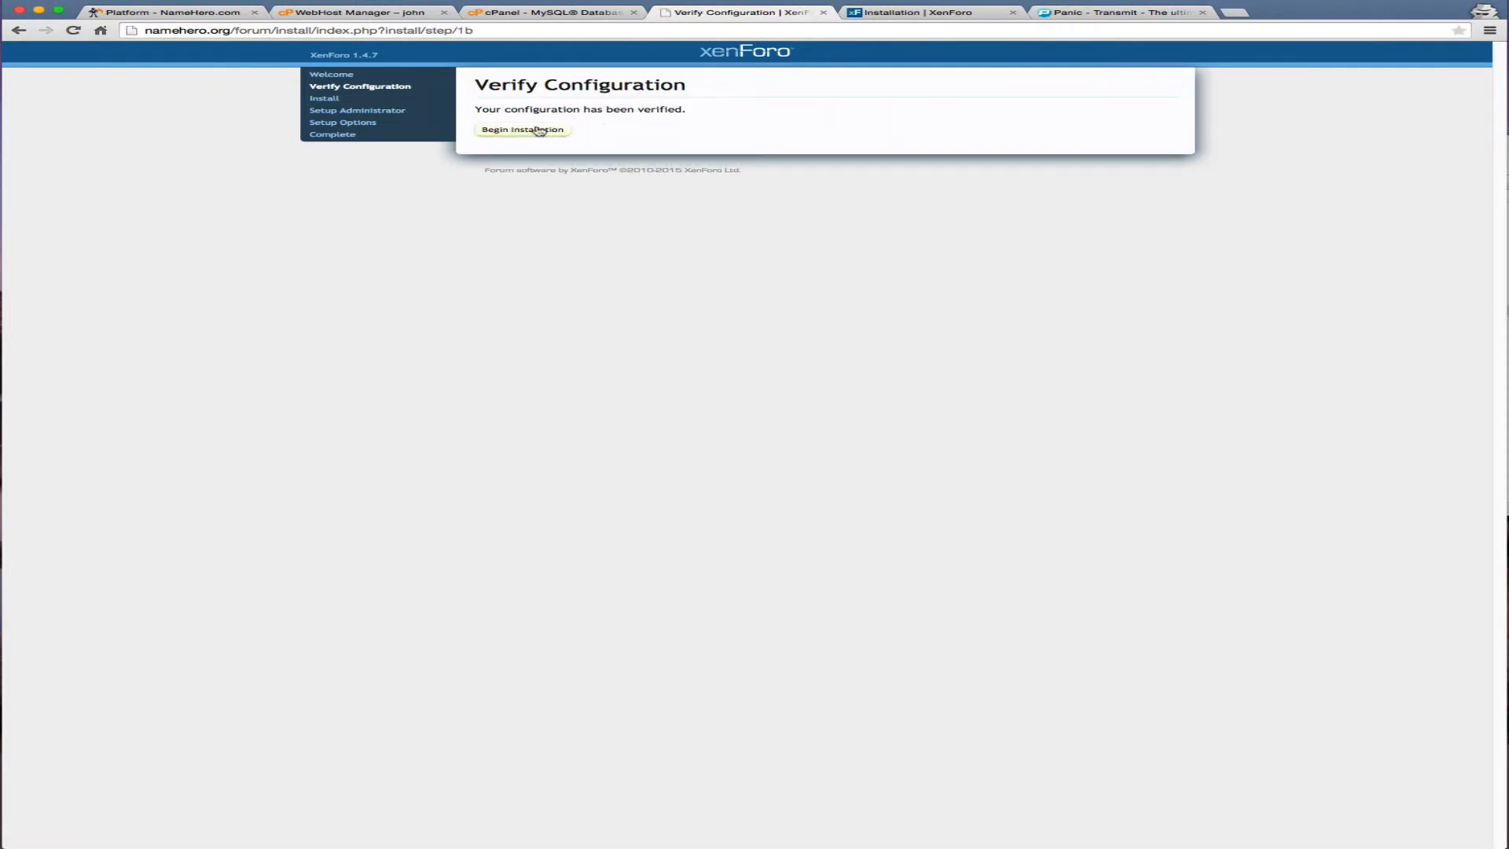
Run the XenForo installation through to the Setup Administrator step
click(572, 129)
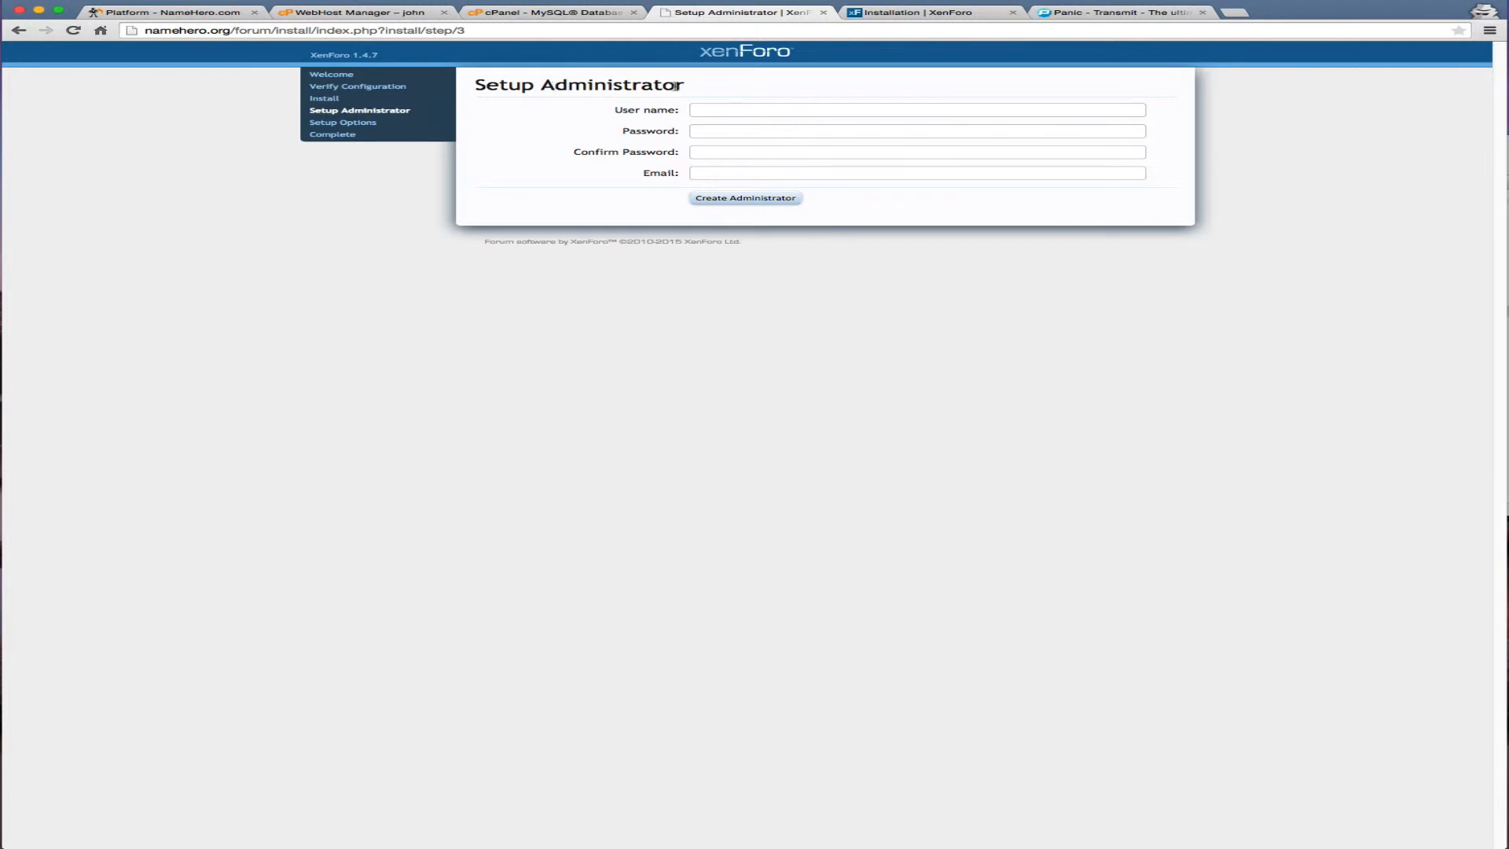
Enter administrator user name Admin, a password twice, and the contact e-mail address
click(756, 109)
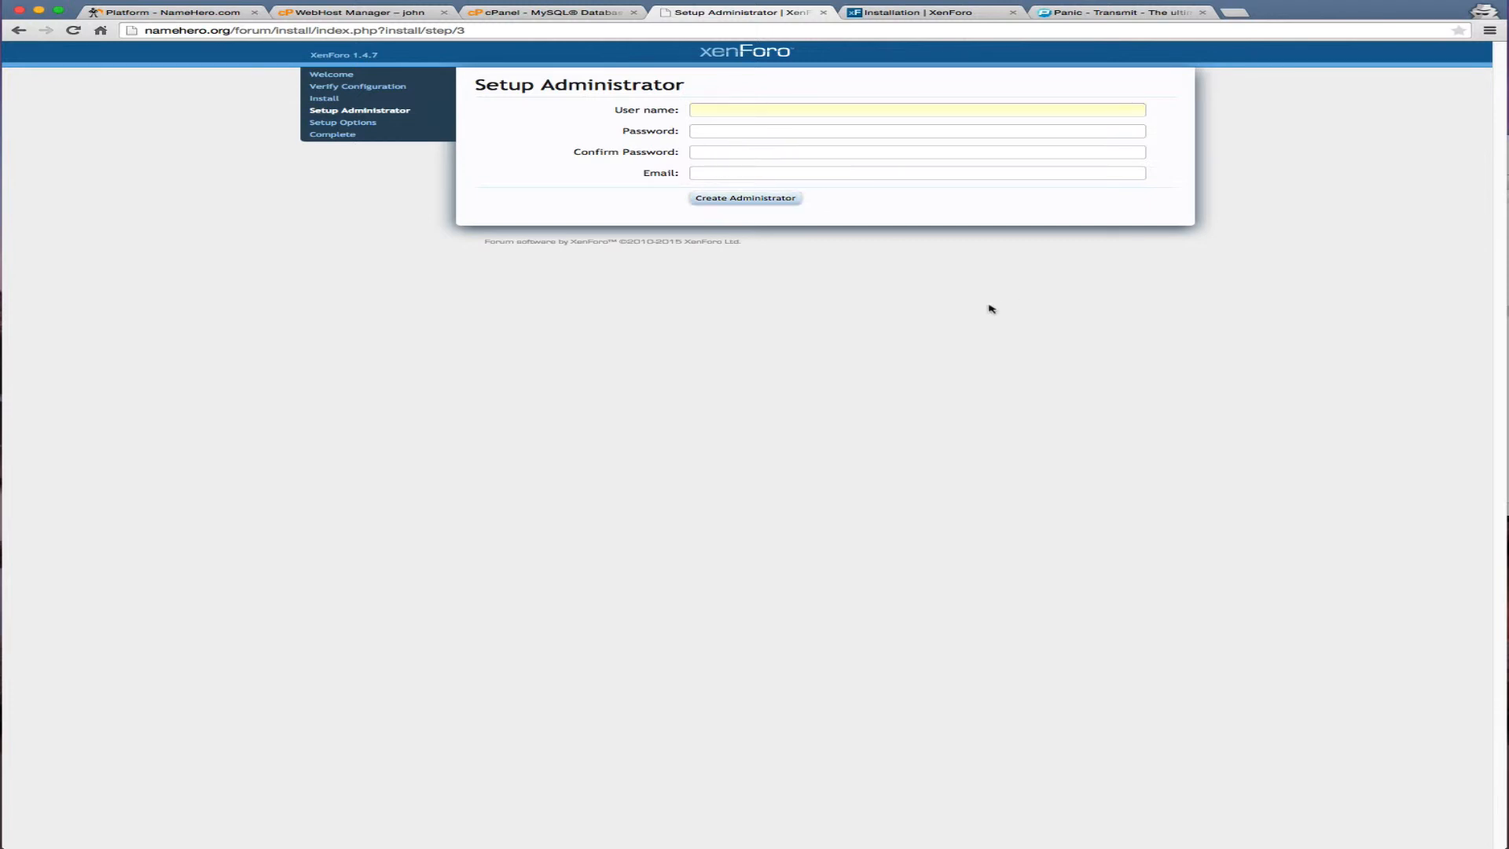
text(ADmin)
key(Tab)
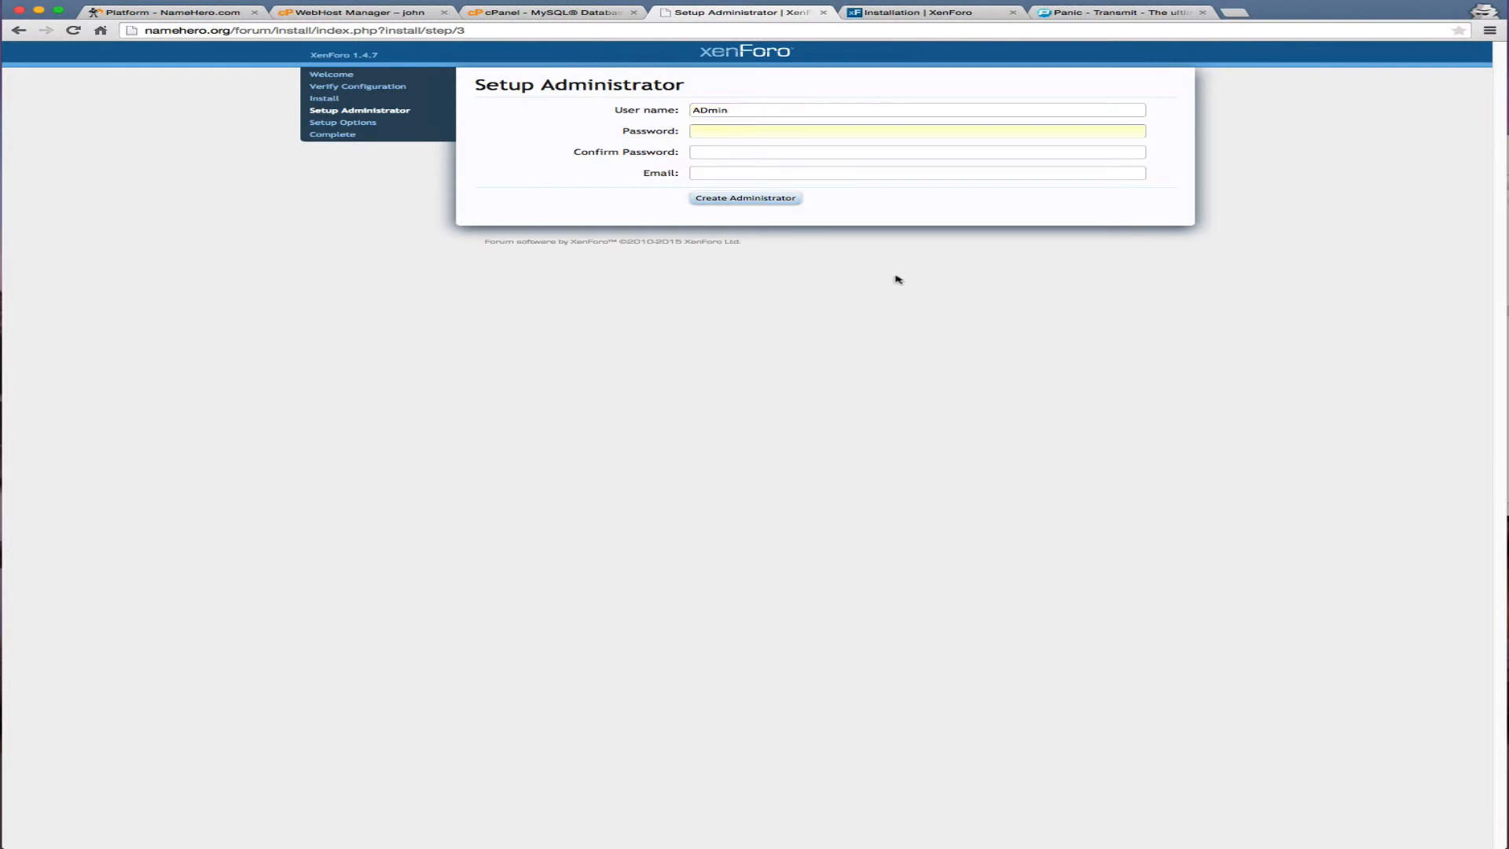
click(706, 111)
key(BackSpace)
text(d)
click(704, 132)
text(password1234)
key(Tab)
text(password1234)
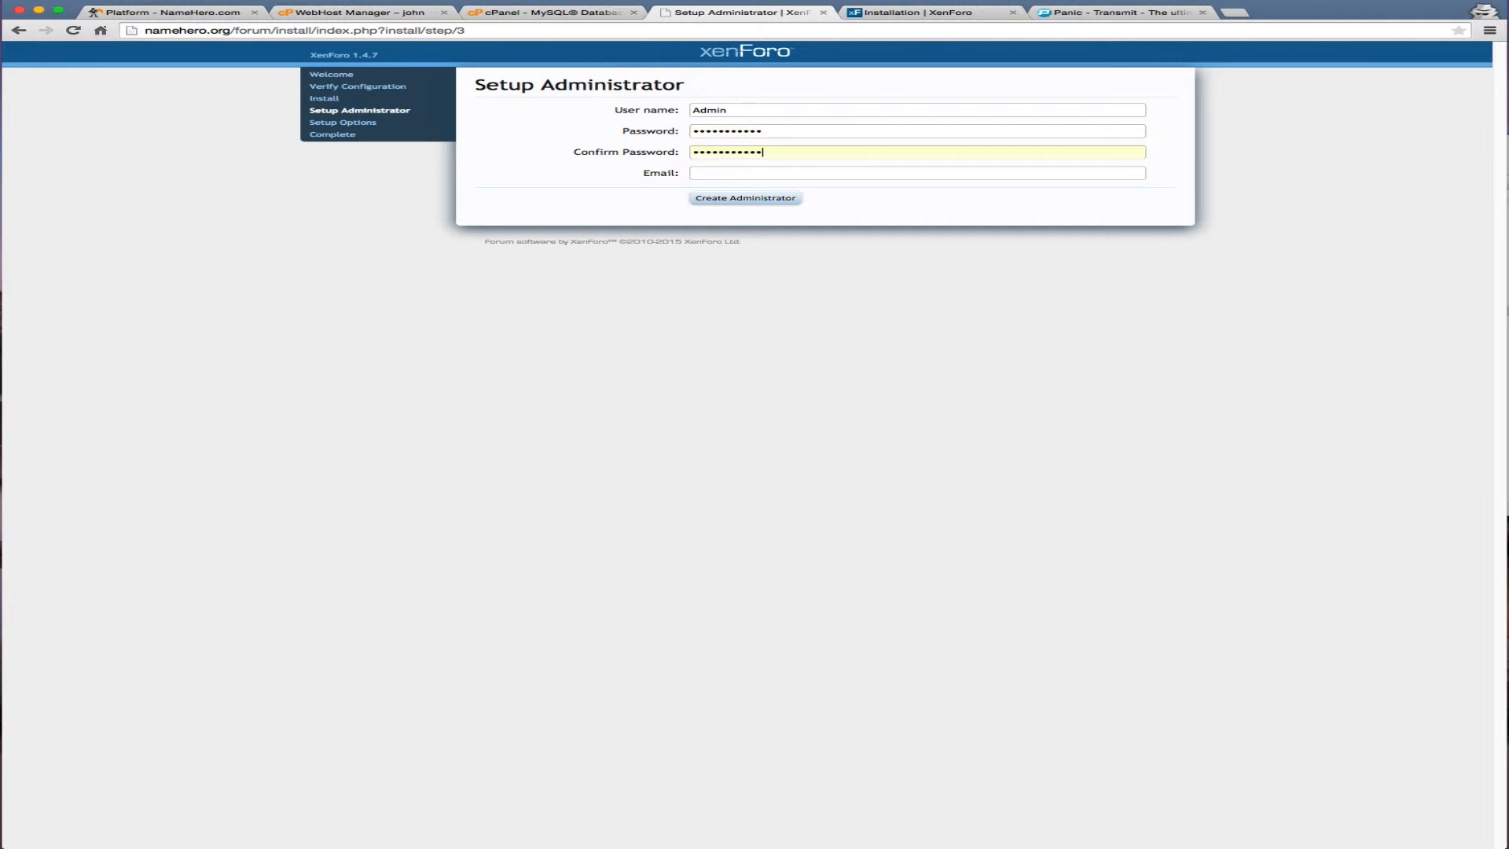
key(Tab)
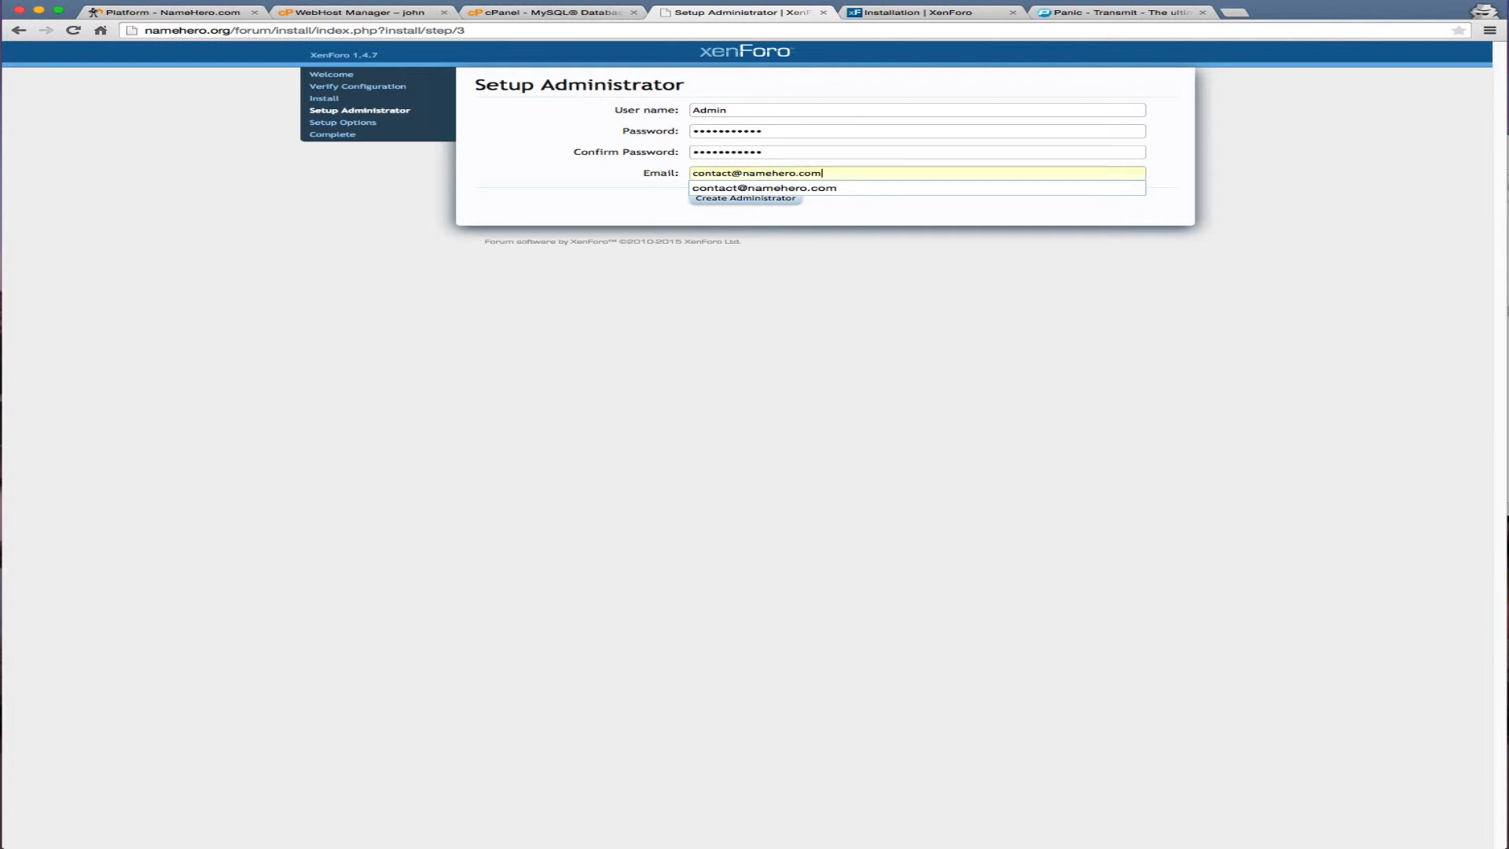
key(Escape)
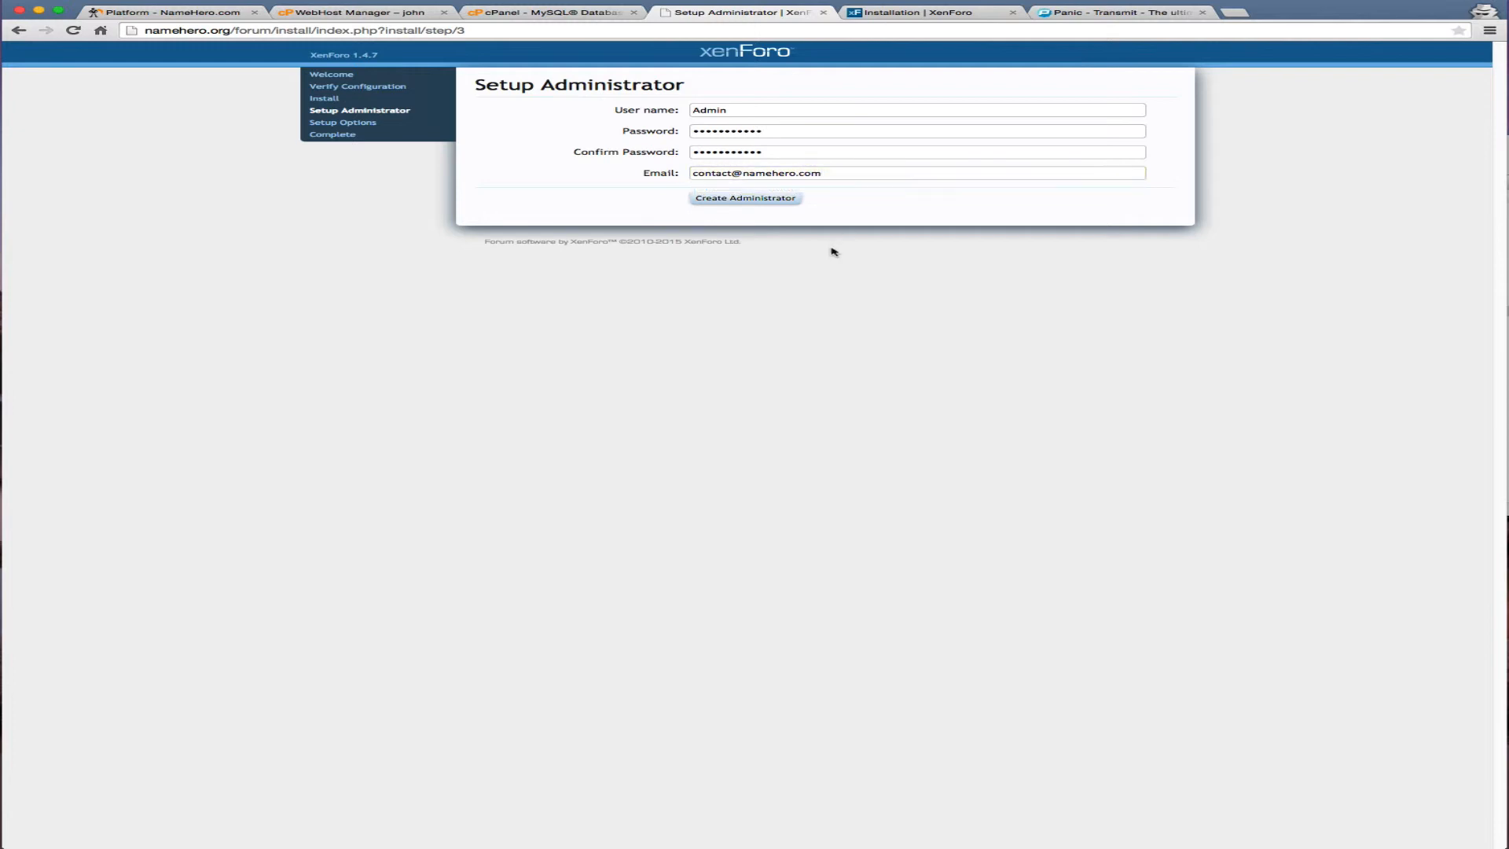
Create the administrator, save the board options, and go to the admin control panel
click(759, 201)
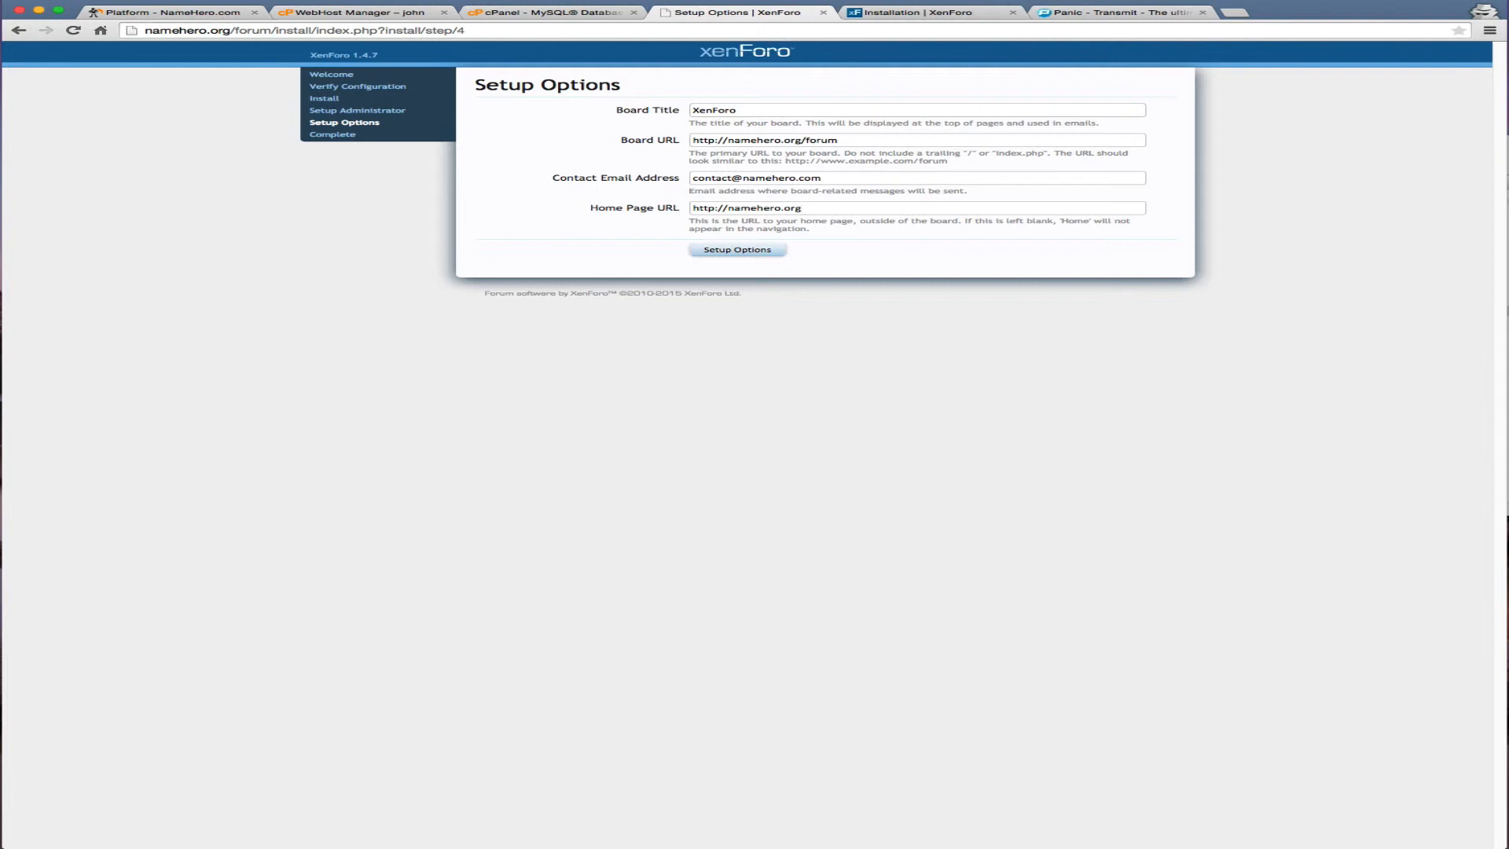
click(766, 250)
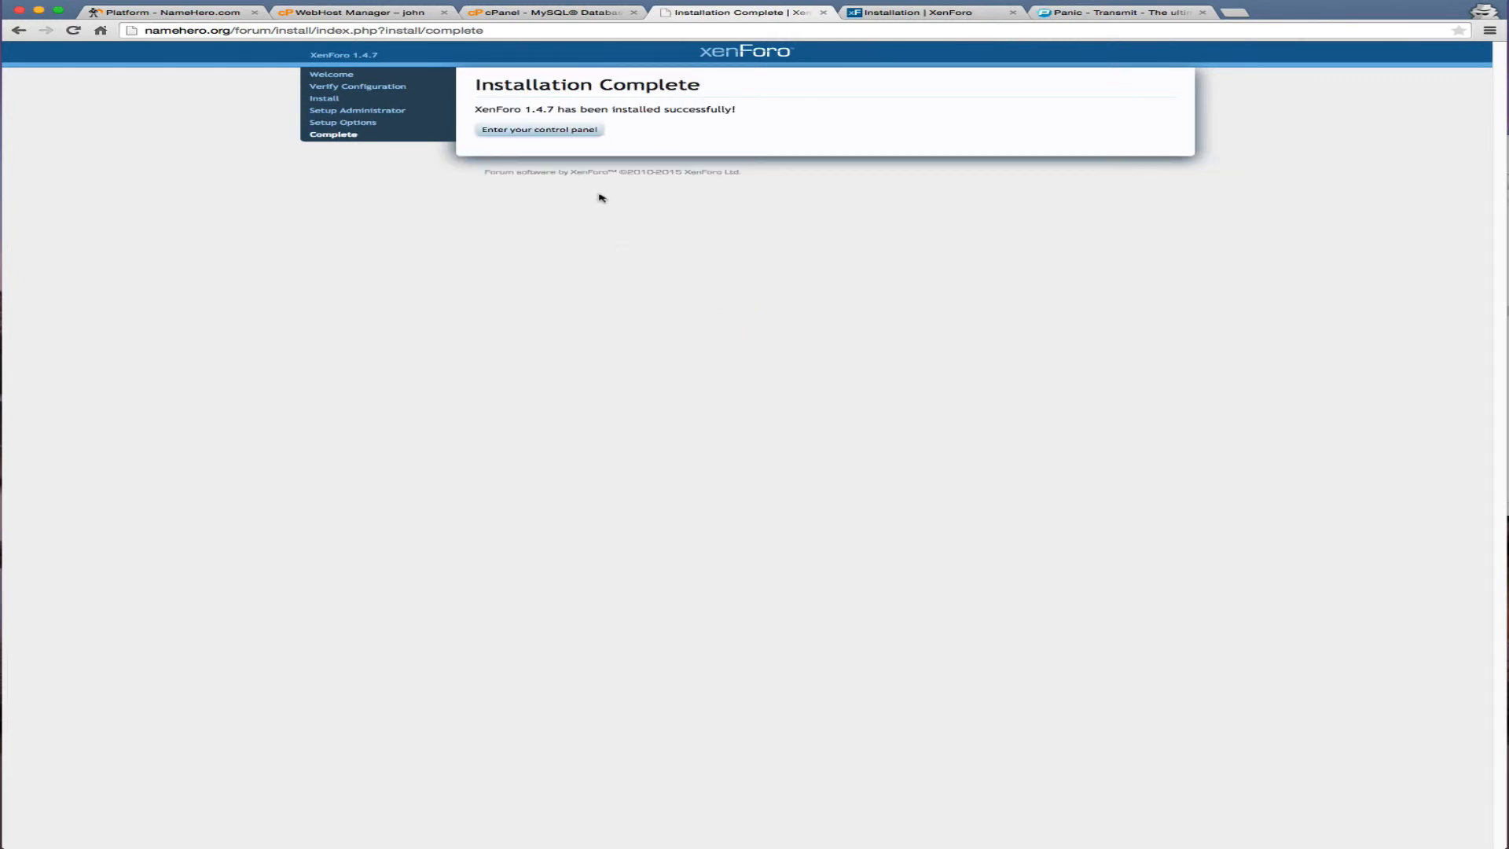
click(569, 133)
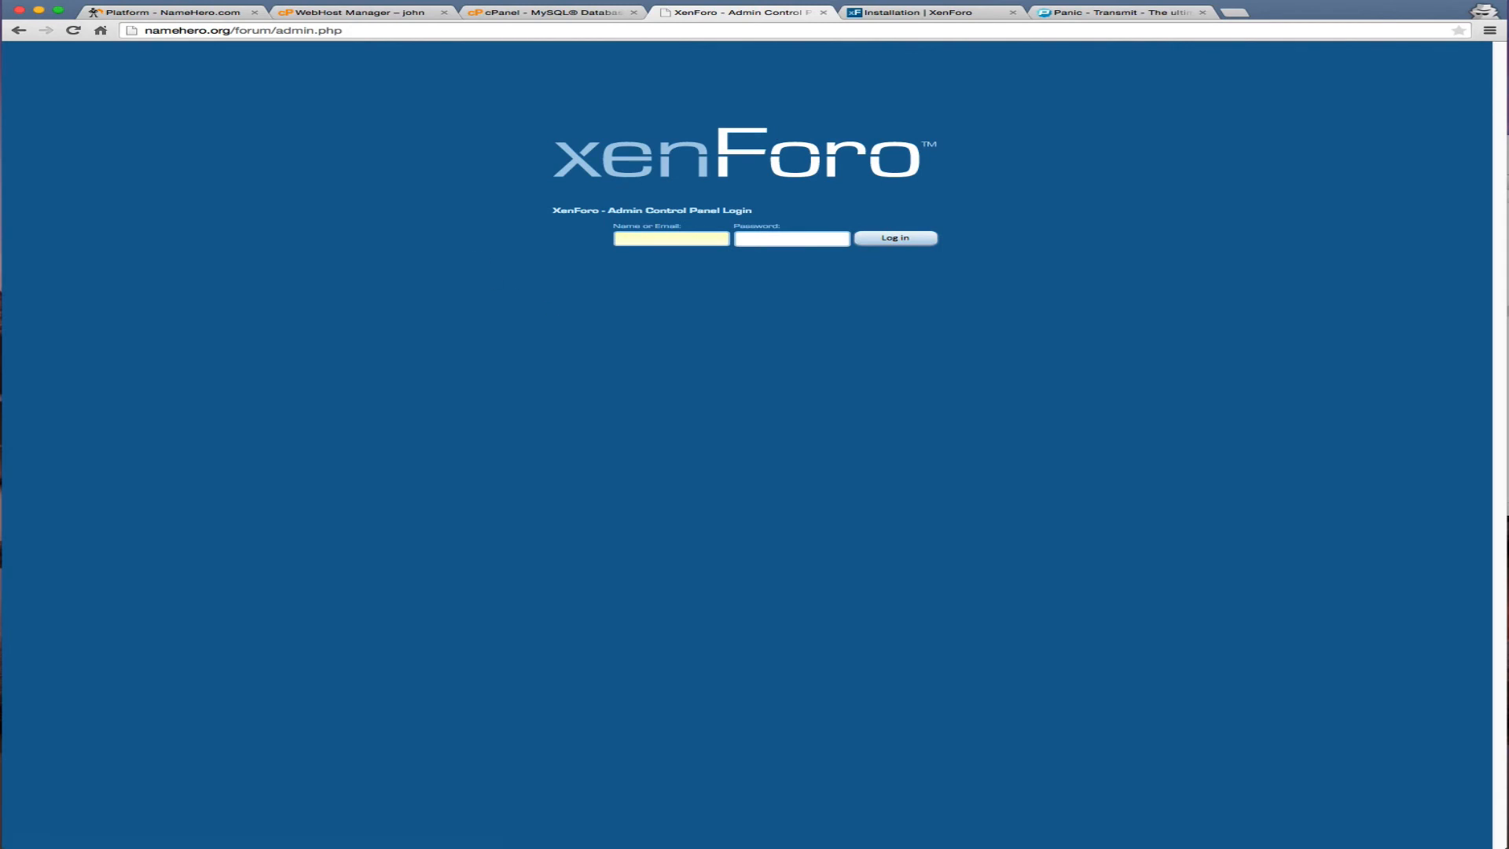
Load the public forum at namehero.org/forum in another tab and open Main Forum
click(281, 30)
key(super+c)
click(892, 14)
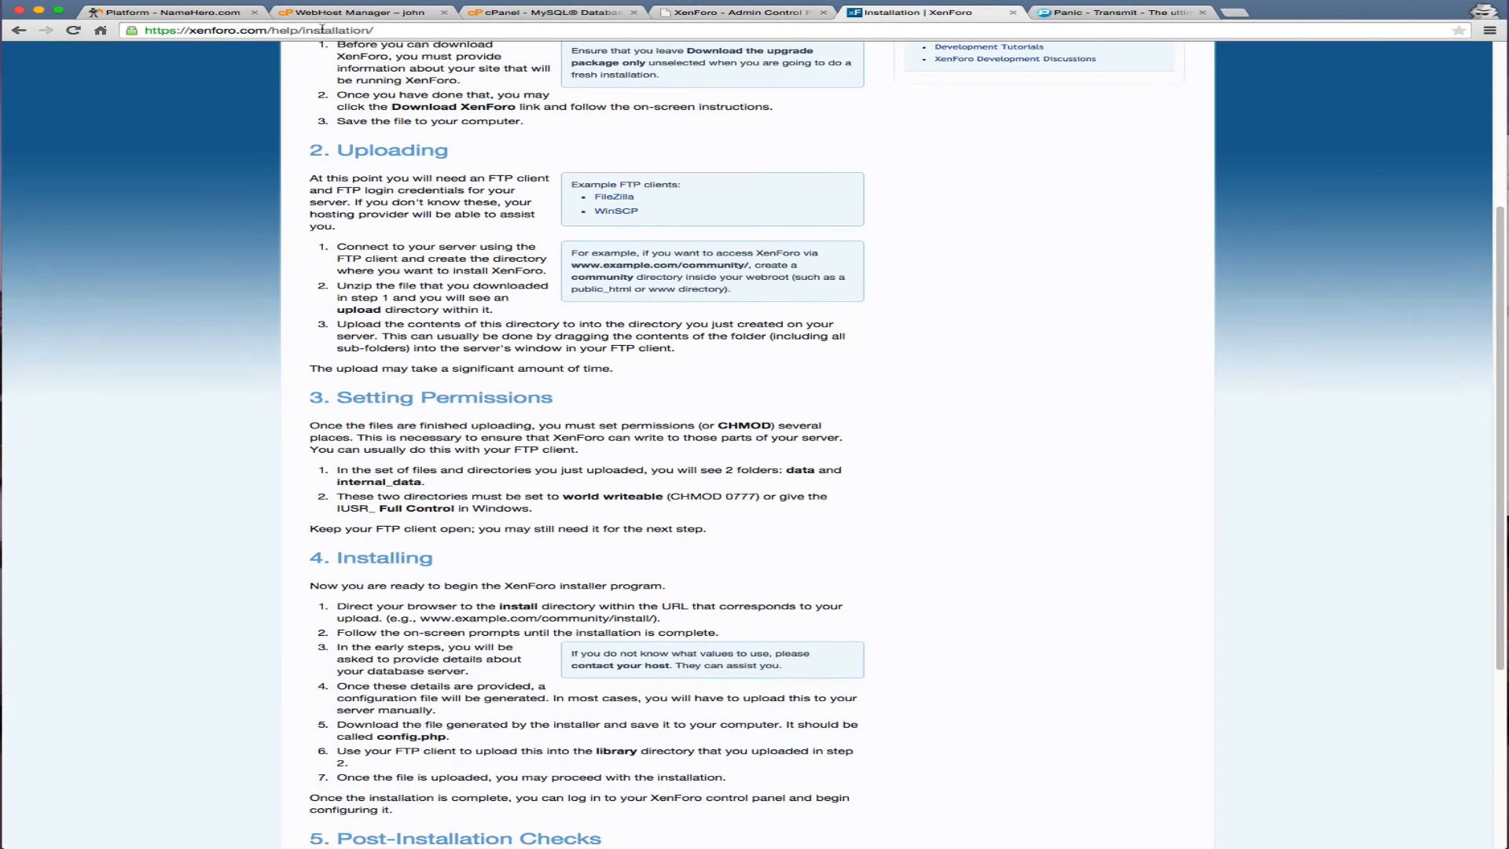
click(320, 30)
key(super+v)
double_click(328, 30)
key(BackSpace)
key(Return)
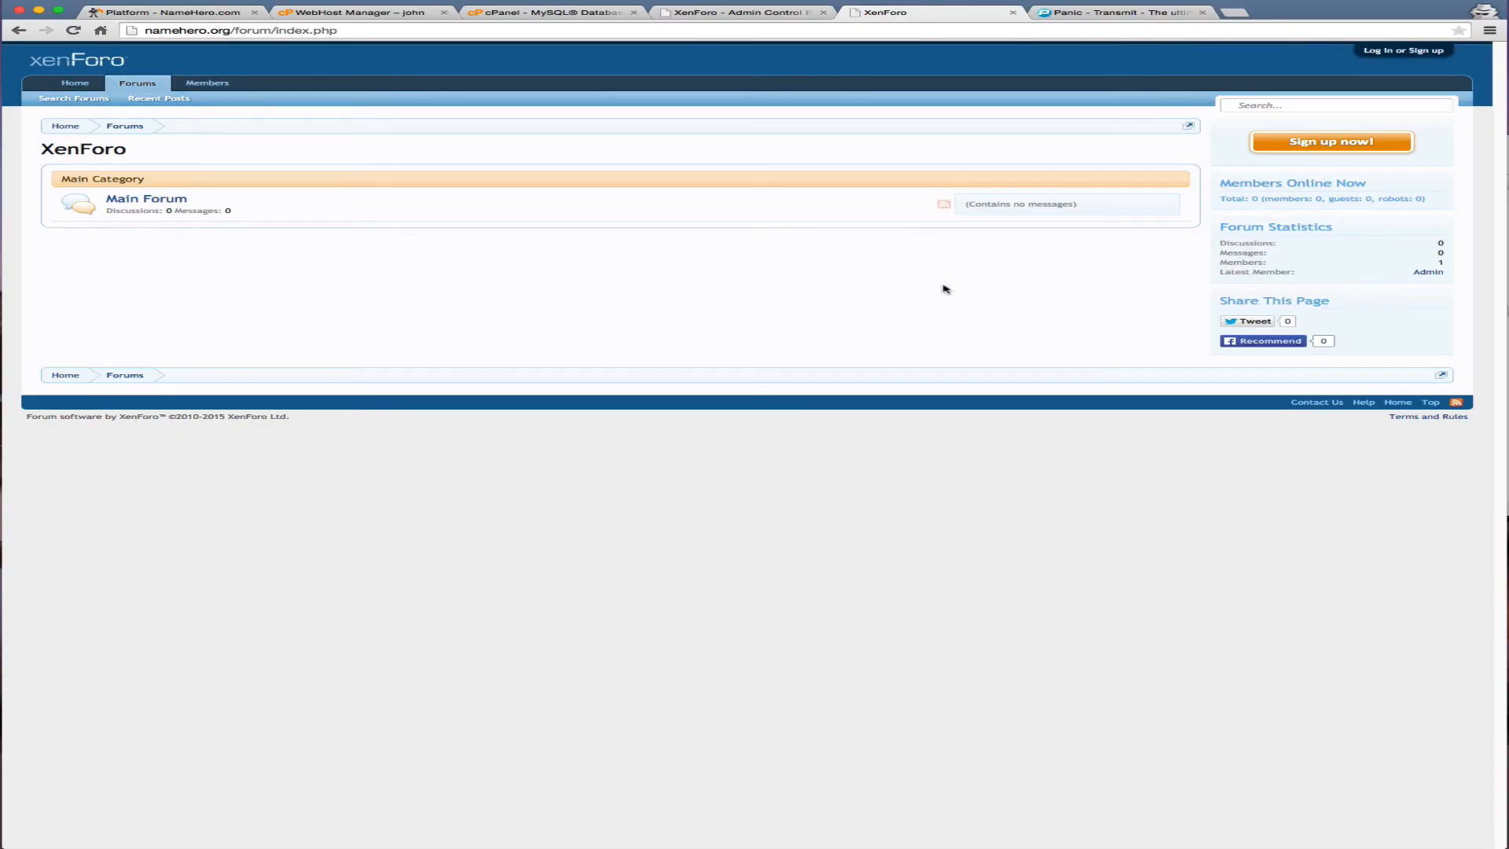
click(142, 199)
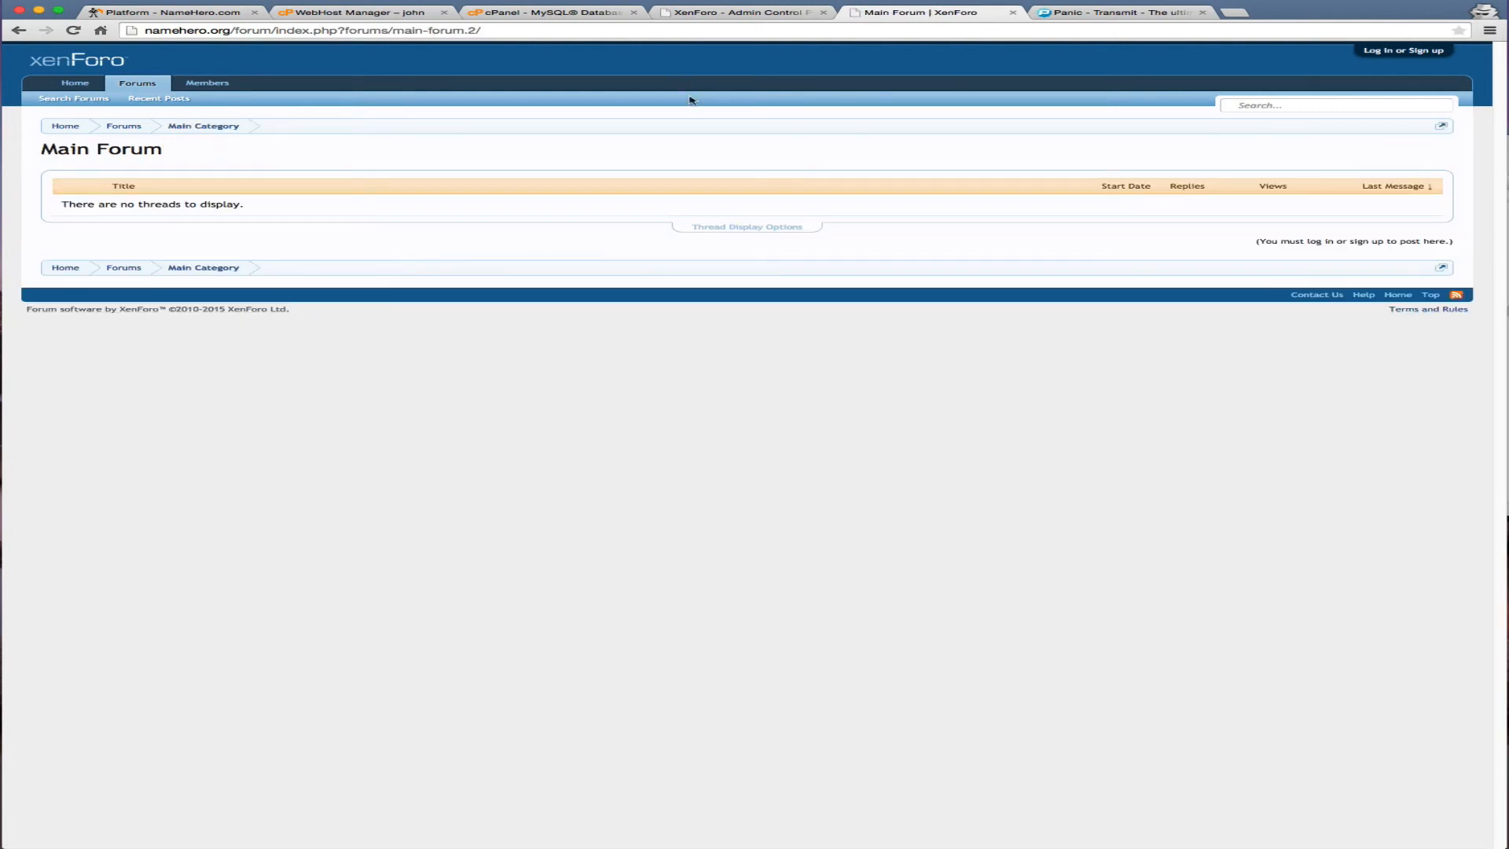
Log in to the Admin Control Panel as Admin with the administrator password
click(704, 13)
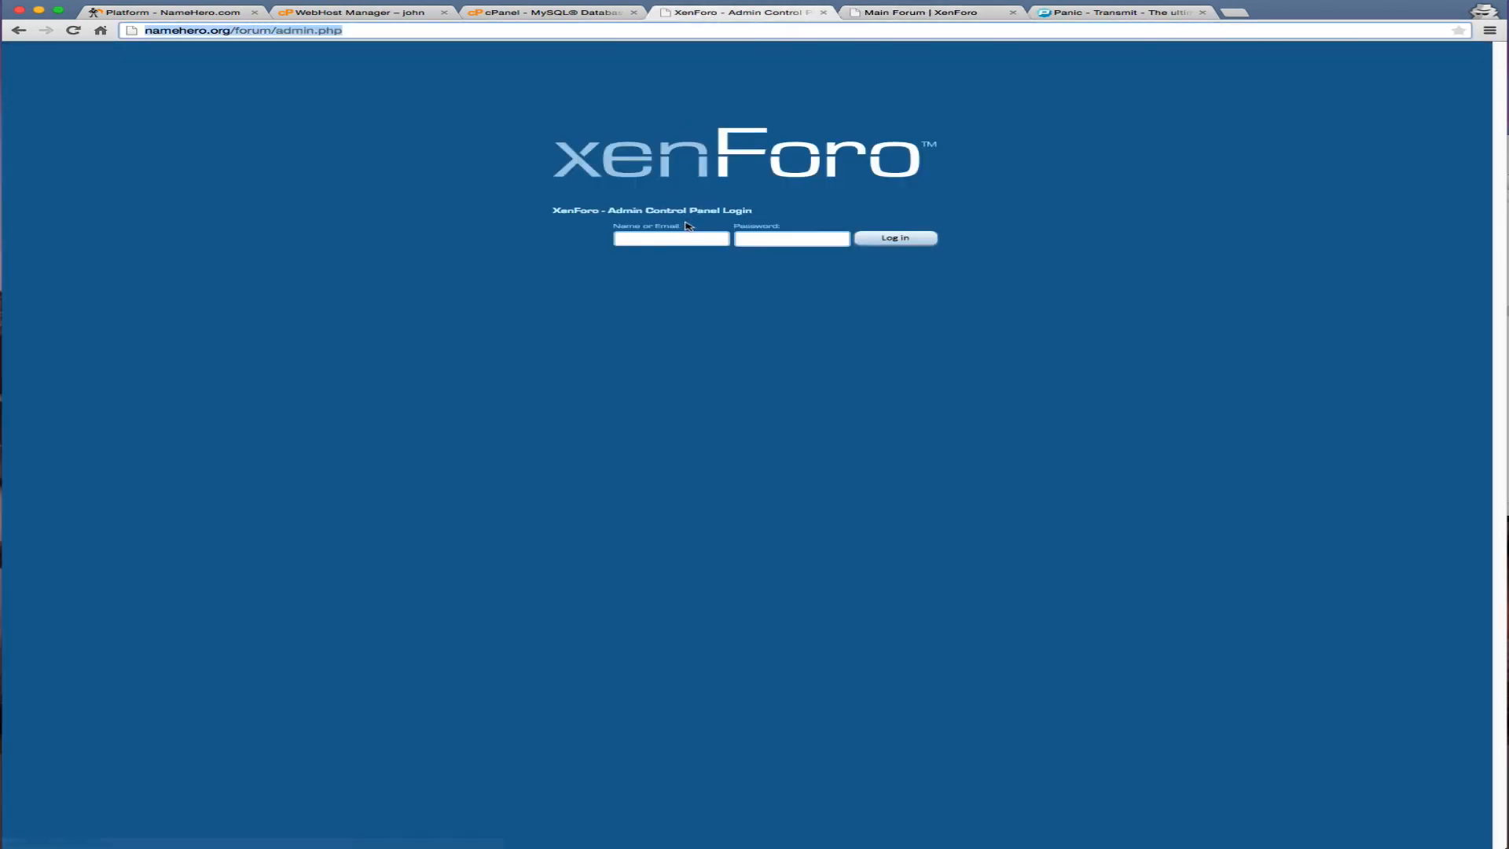
click(664, 236)
text(Admin)
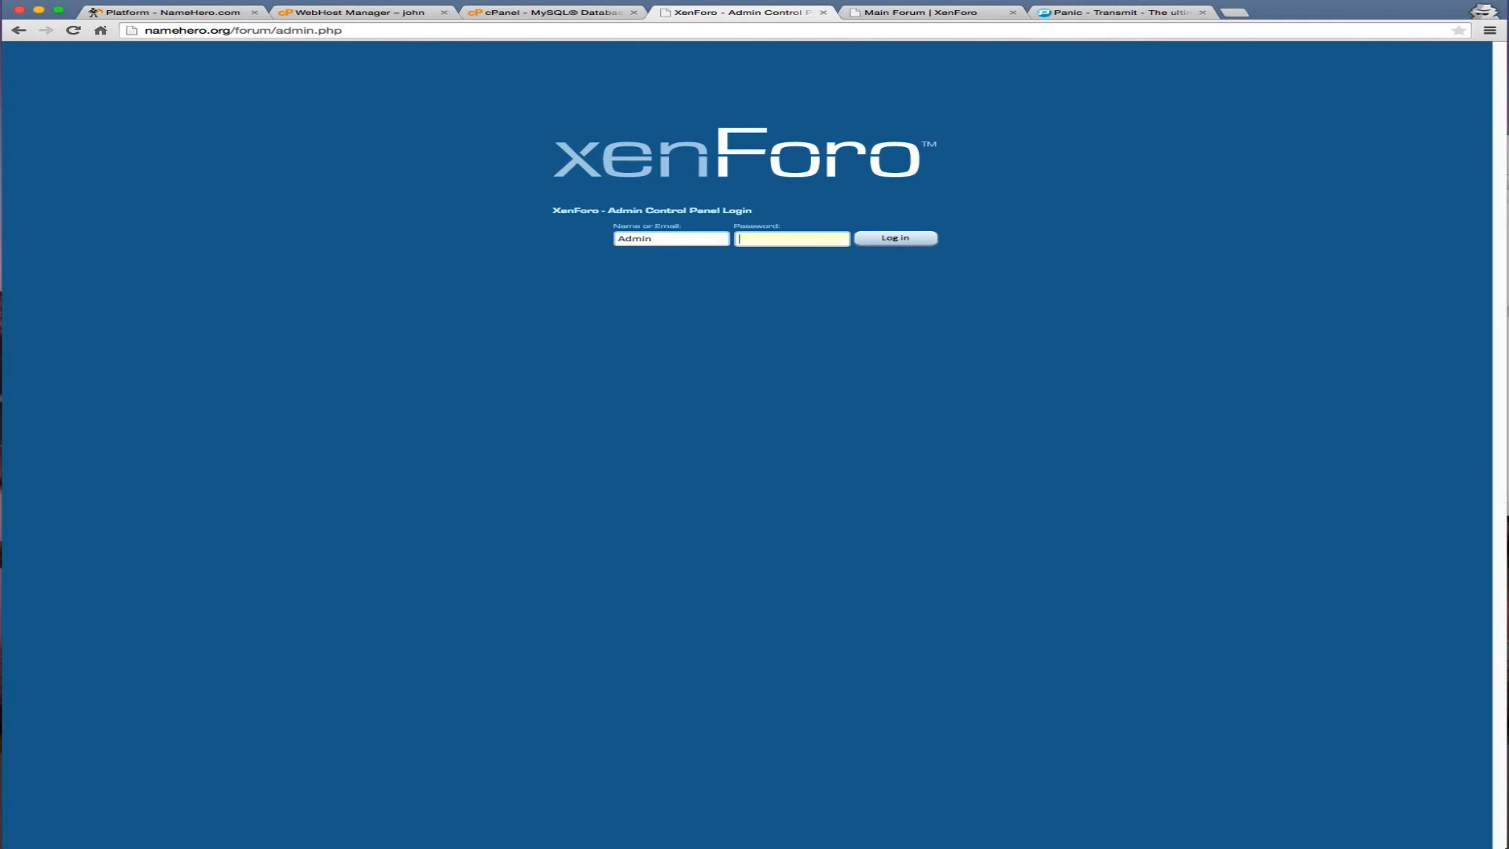
text(****)
click(896, 238)
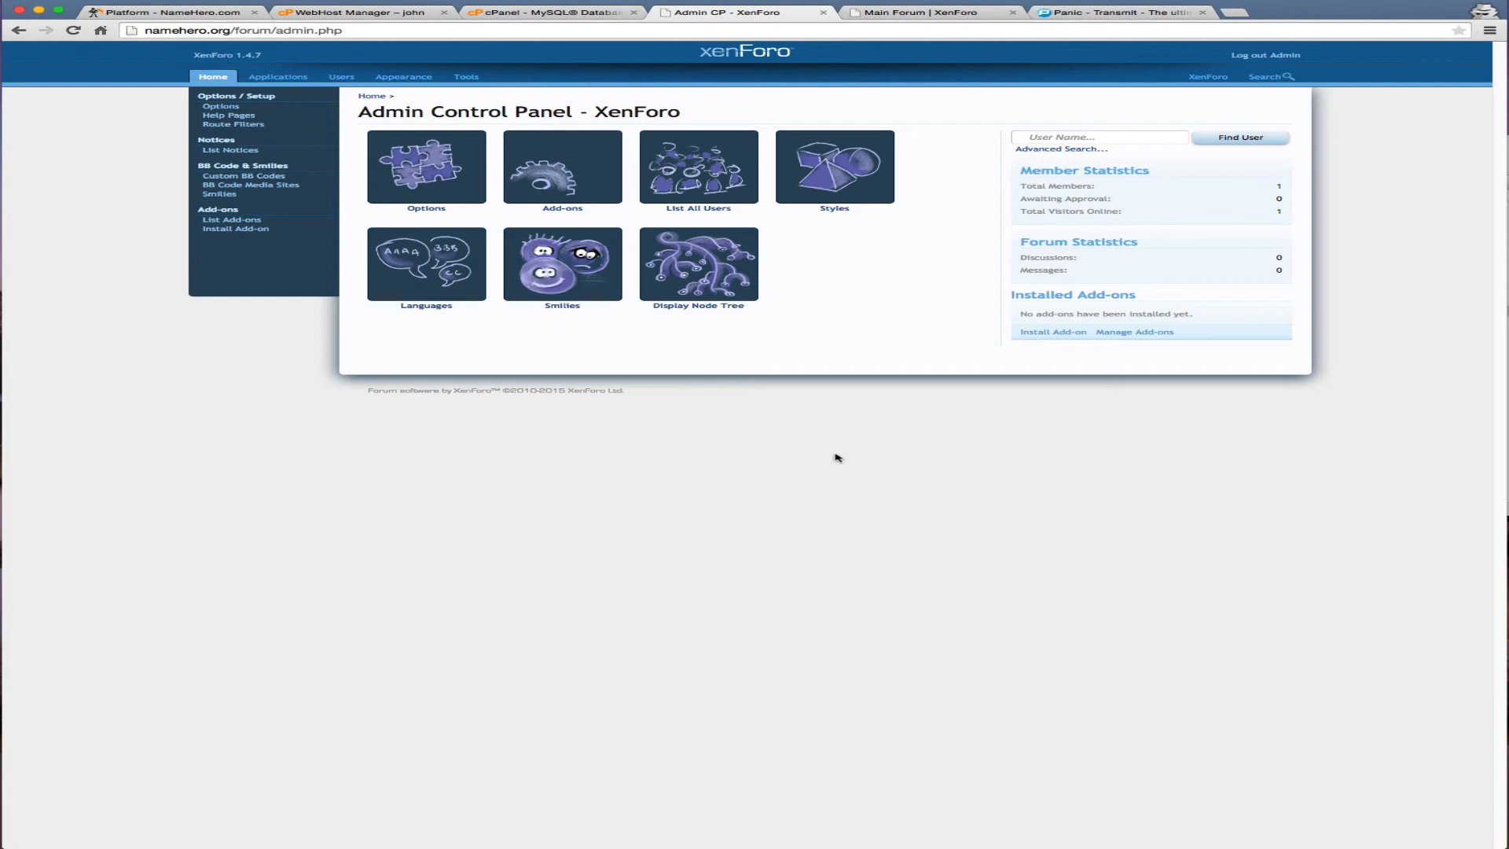
drag(1508, 169, 896, 383)
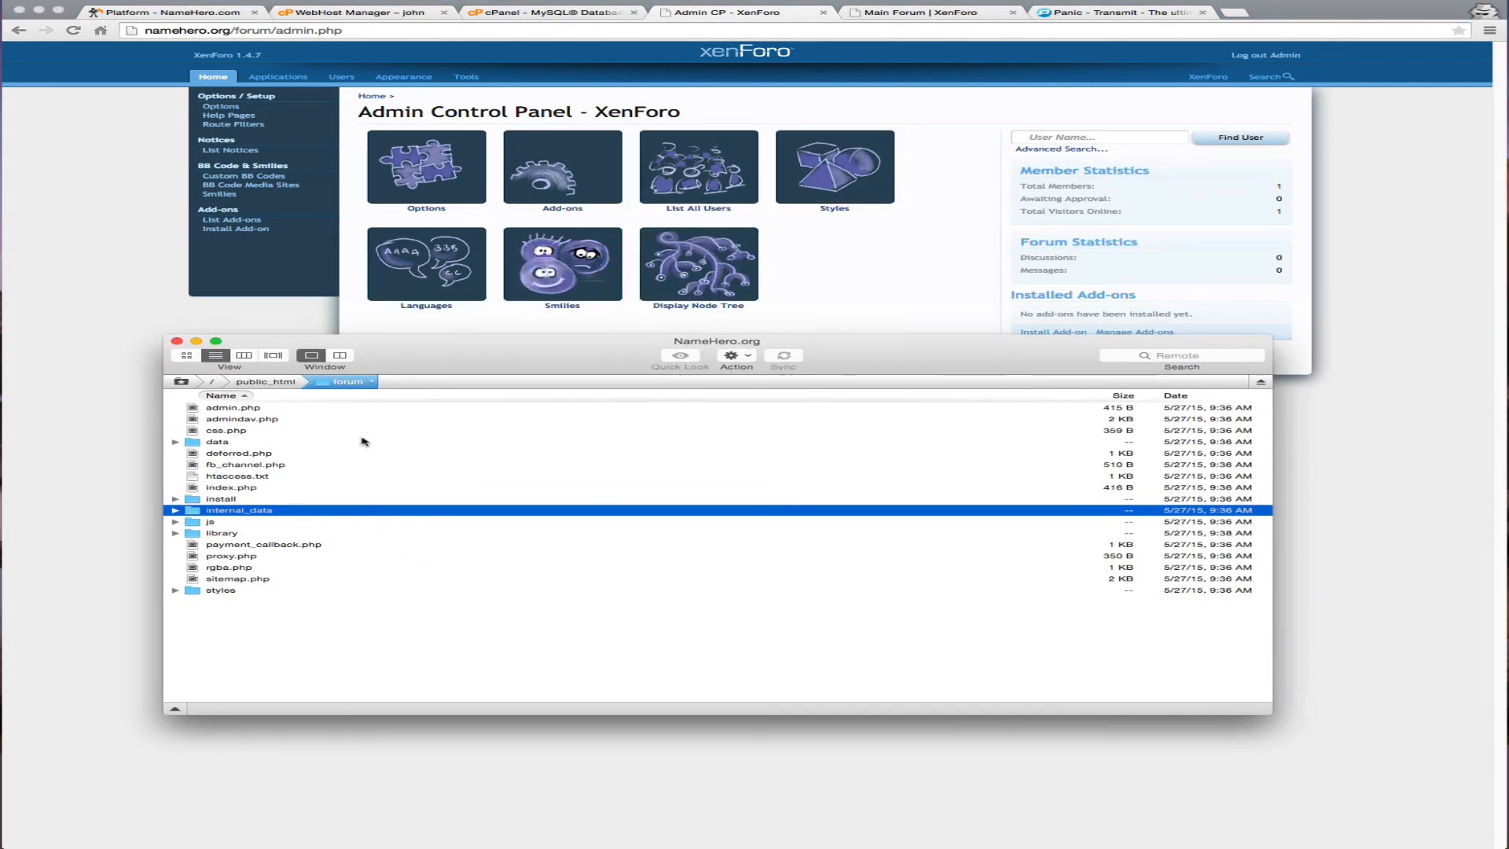
key(Return)
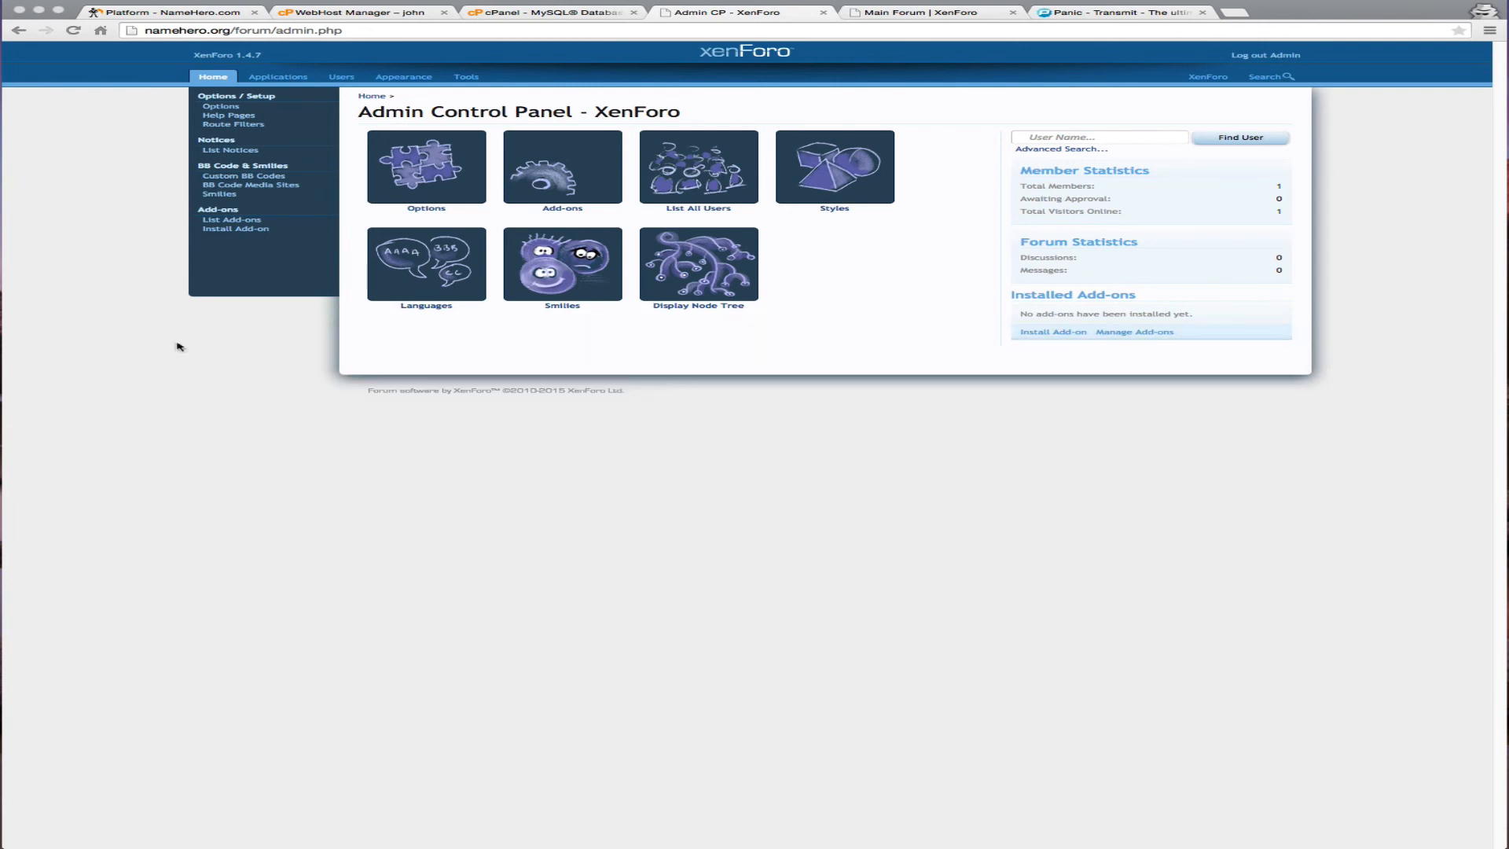
click(176, 341)
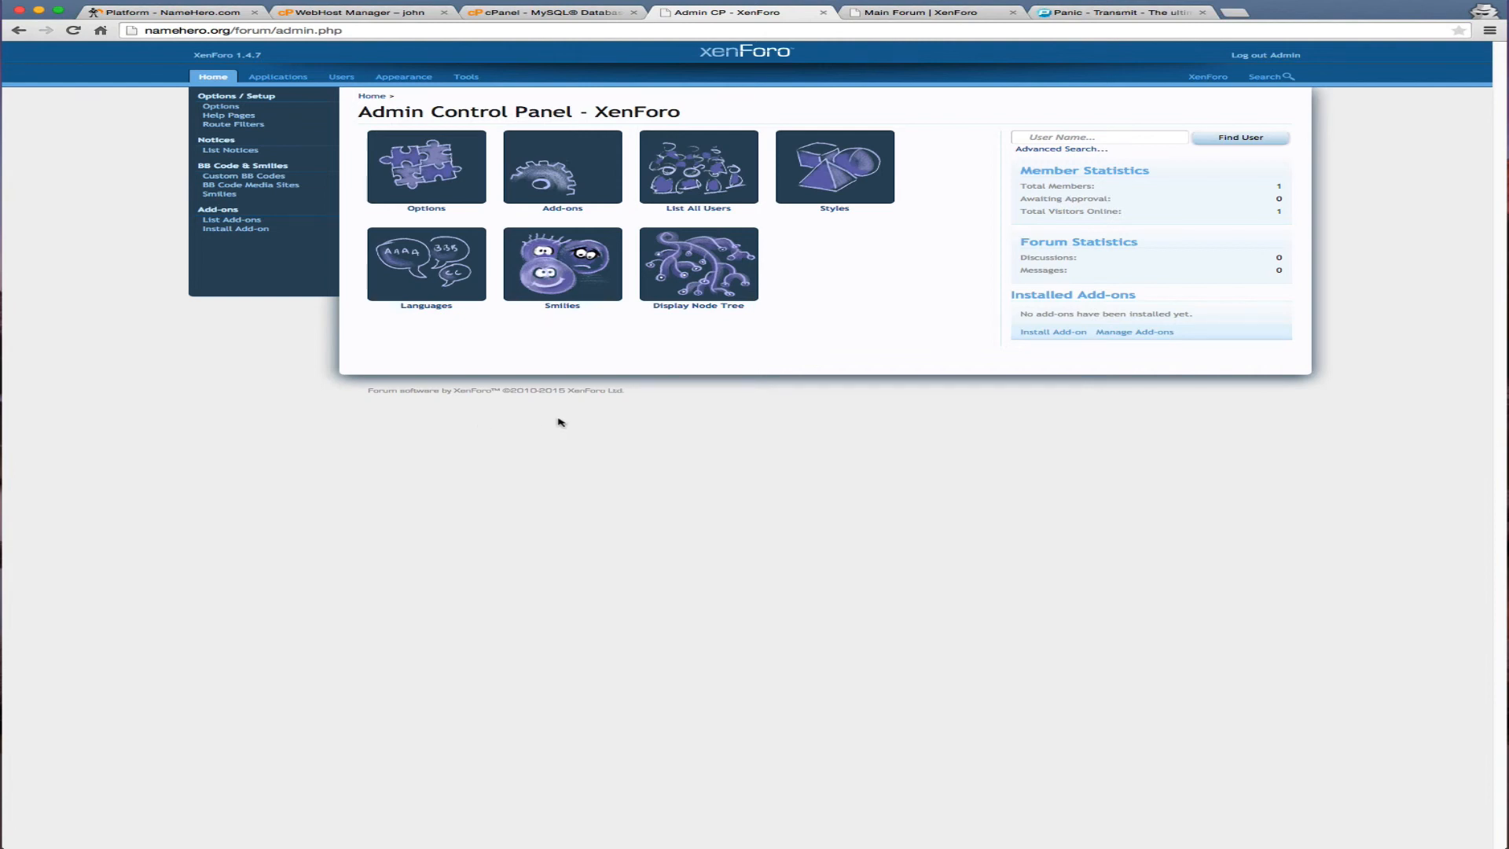
Bring up the public Main Forum page at namehero.org/forum, showing no threads
click(196, 13)
click(556, 360)
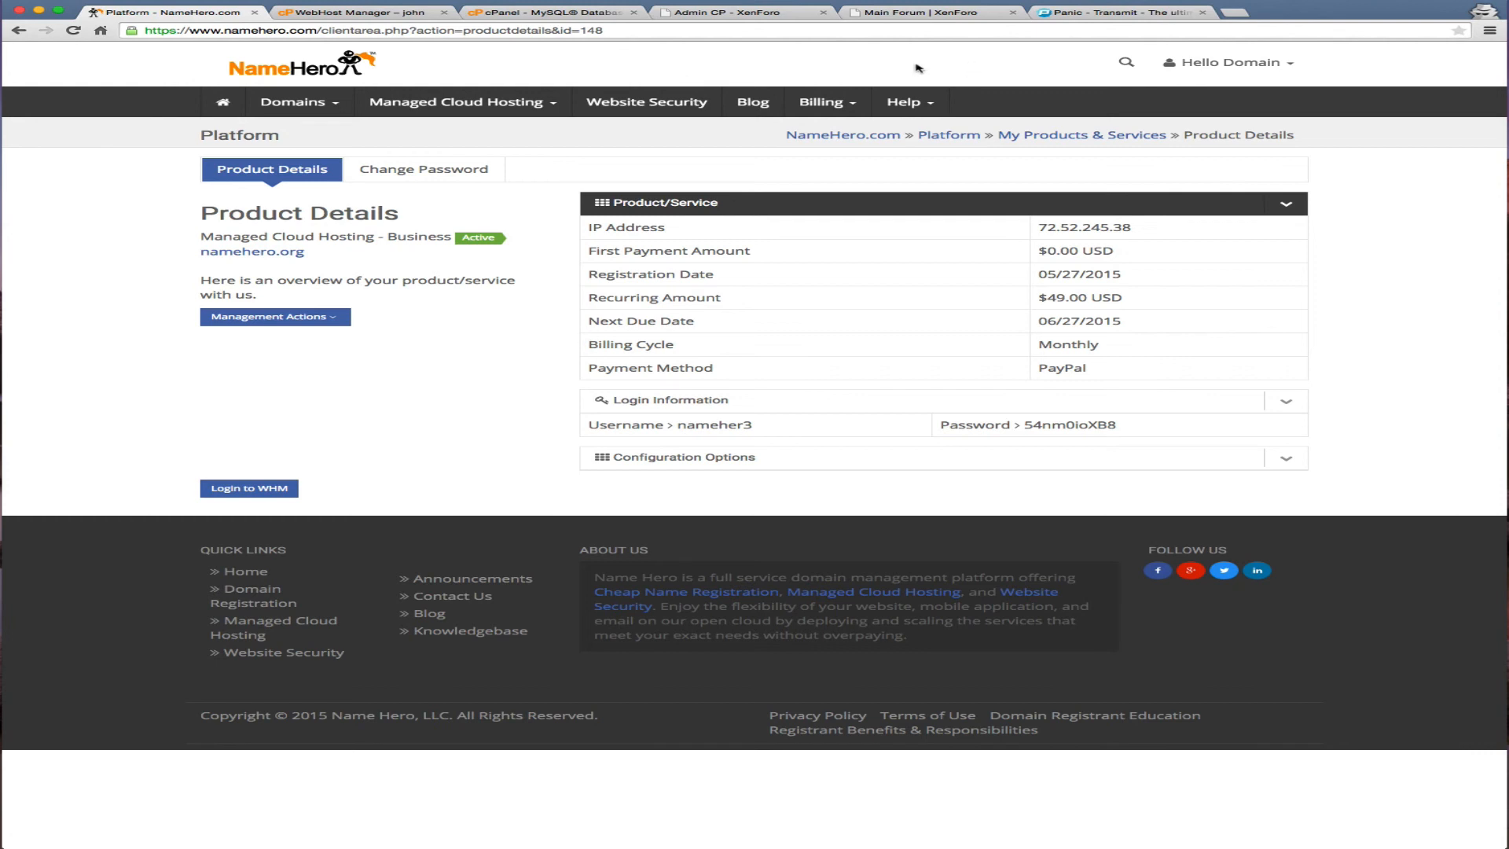
click(885, 9)
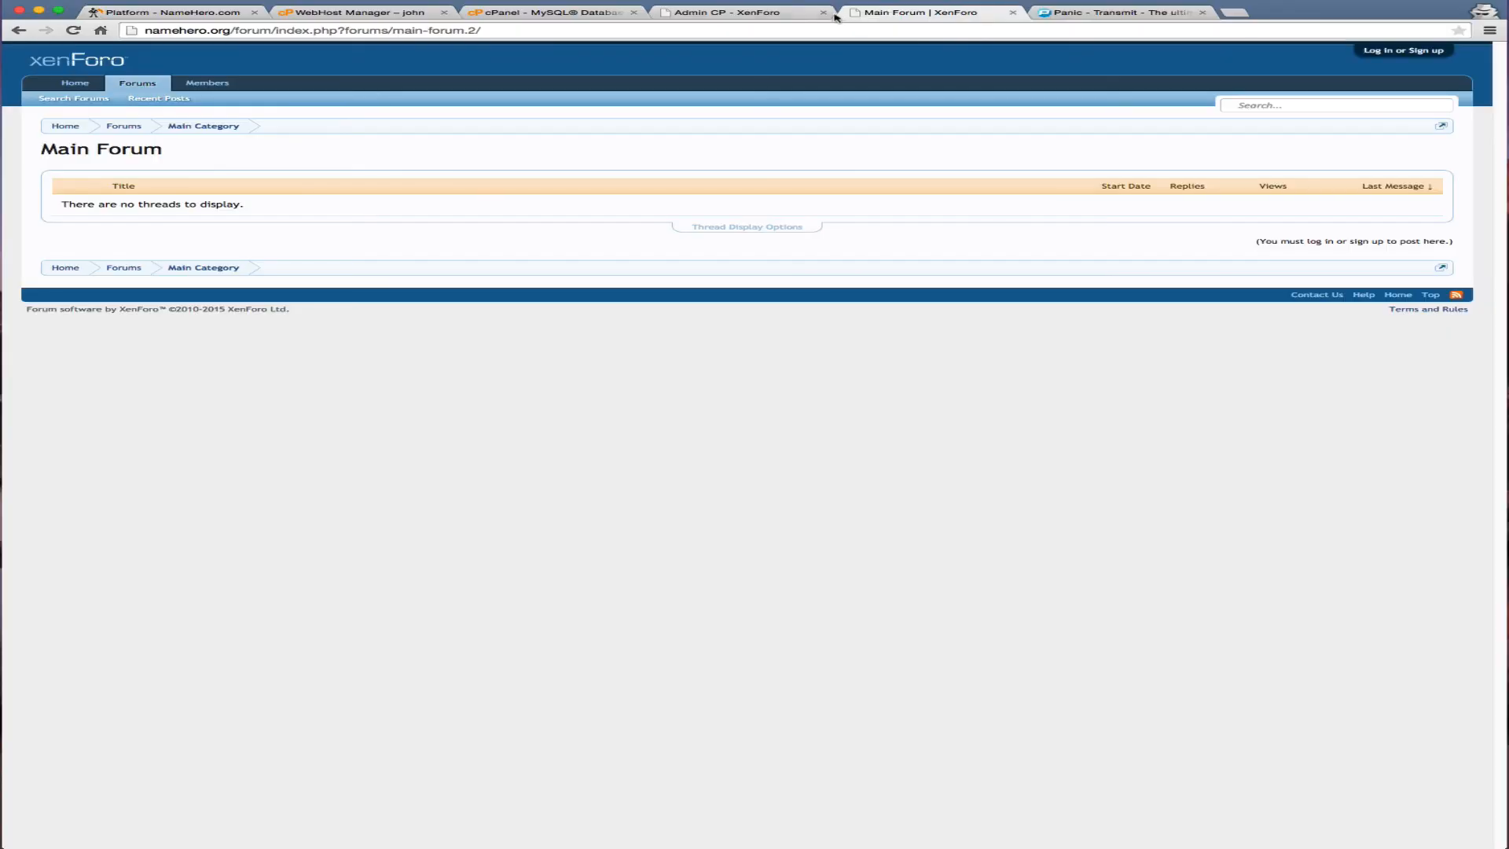